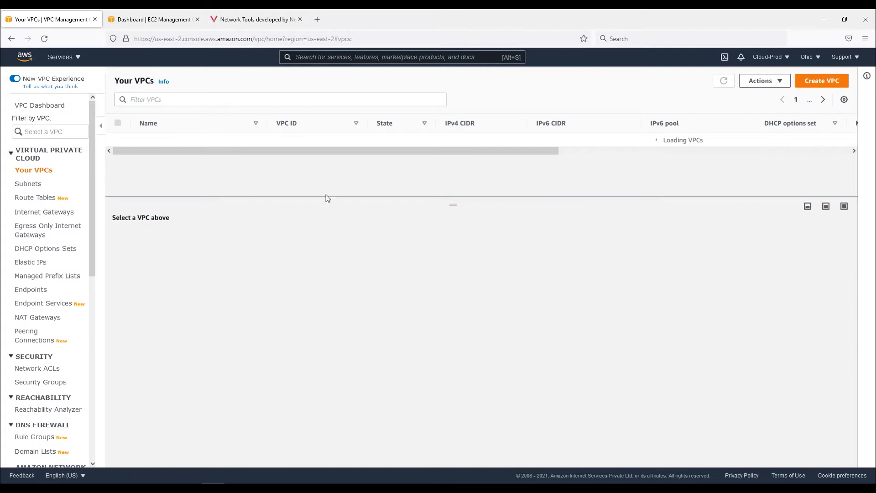
Open the VPC dashboard and launch the VPC wizard
drag(143, 142, 175, 150)
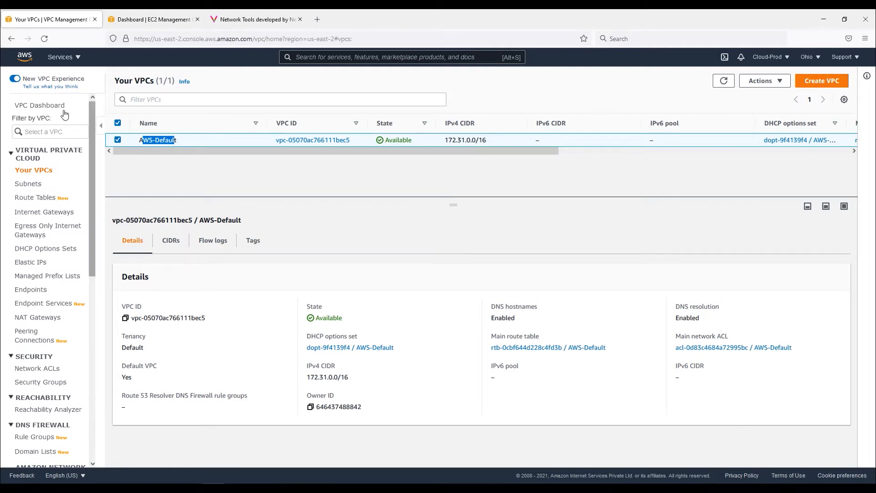
click(37, 105)
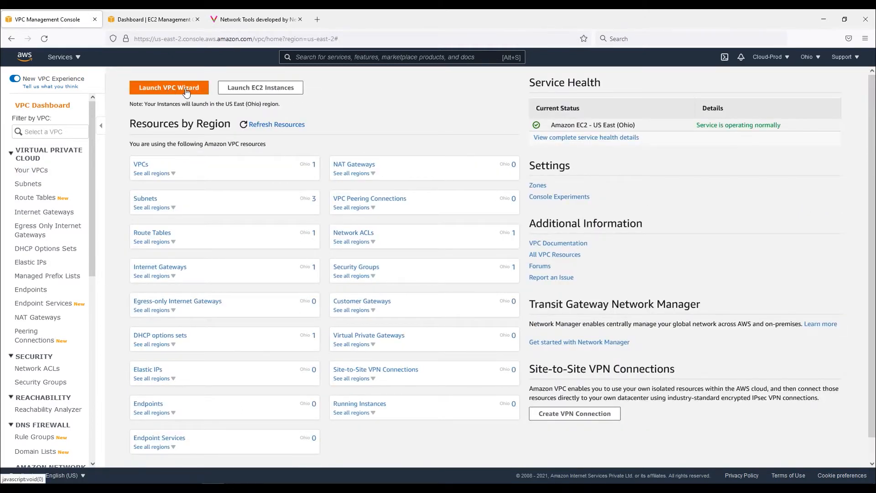
click(186, 91)
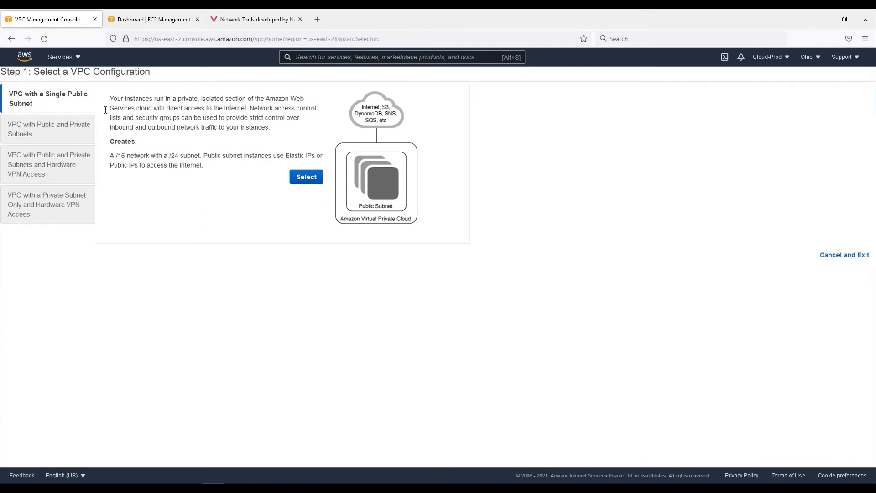
Open the VPC with a Single Public Subnet configuration's settings and return to the configuration list
drag(9, 93, 54, 108)
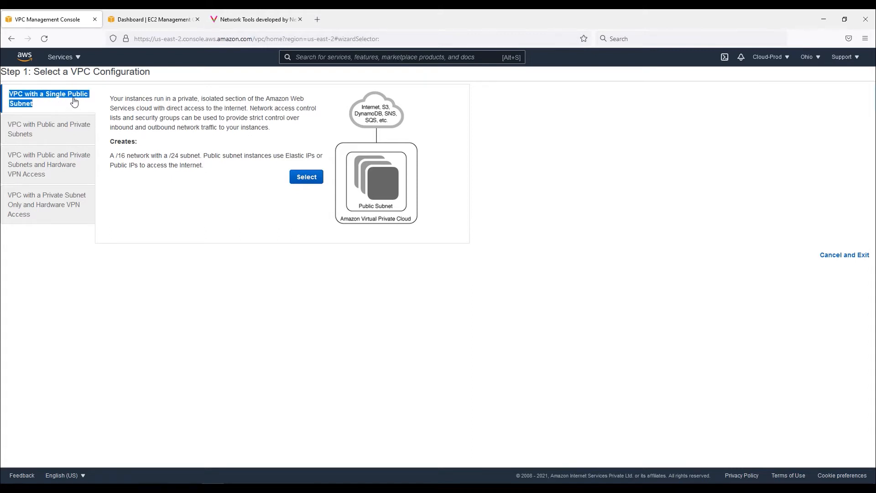
drag(112, 158, 201, 155)
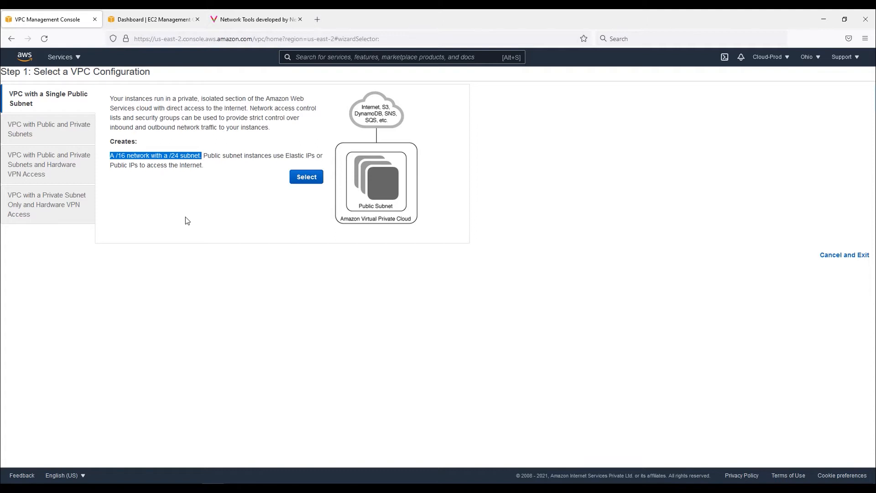
click(216, 152)
mouse_move(204, 154)
mouse_down()
mouse_move(321, 157)
mouse_move(207, 165)
mouse_up()
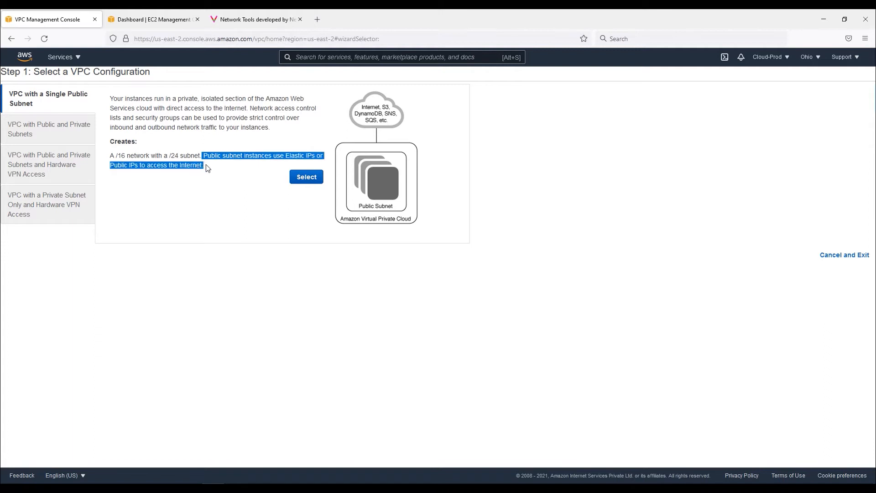
click(318, 180)
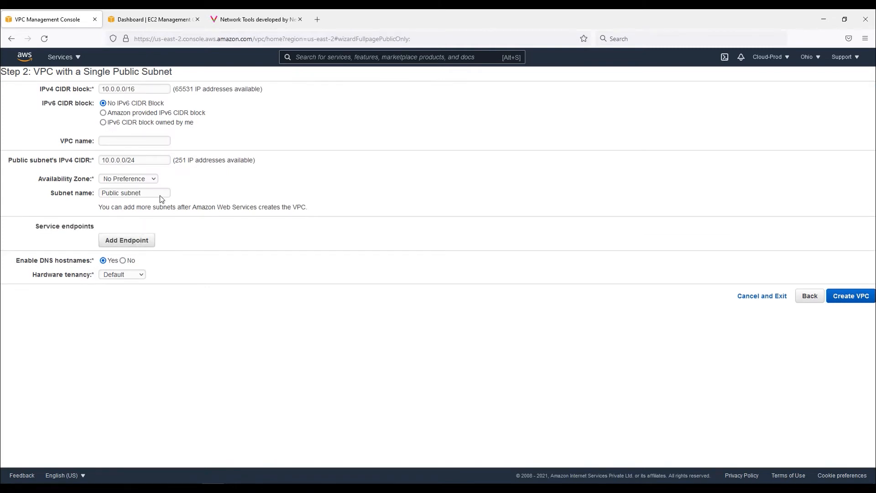
click(805, 298)
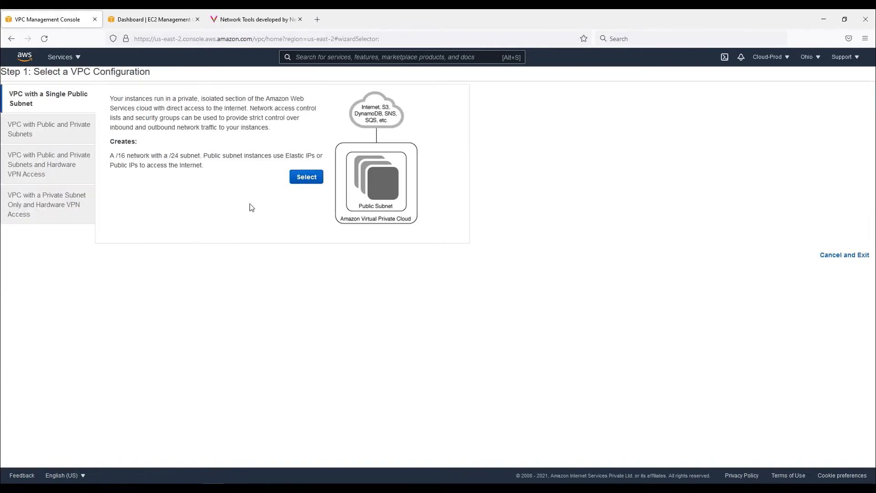
Browse the other three VPC wizard configurations, then cancel and exit the wizard
click(47, 134)
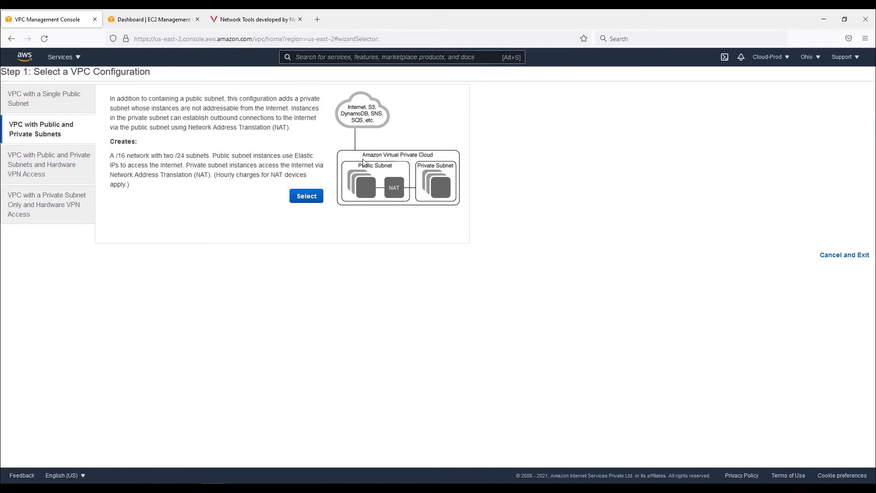
click(43, 169)
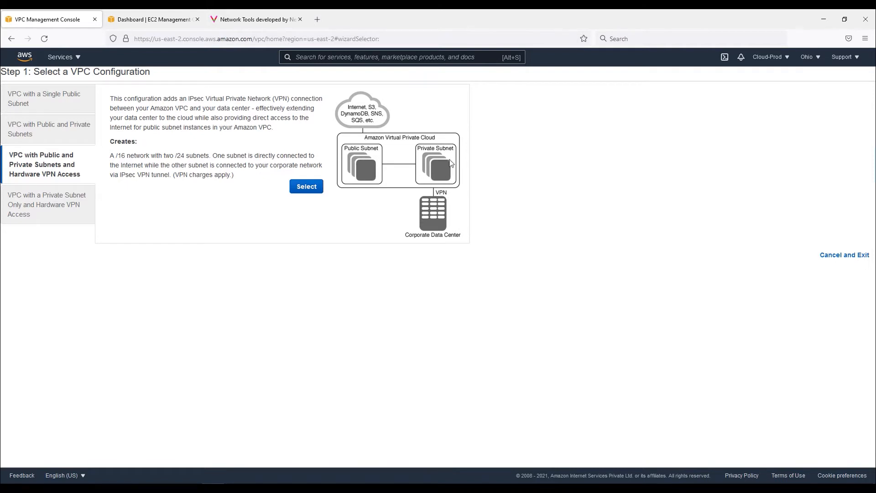
click(50, 210)
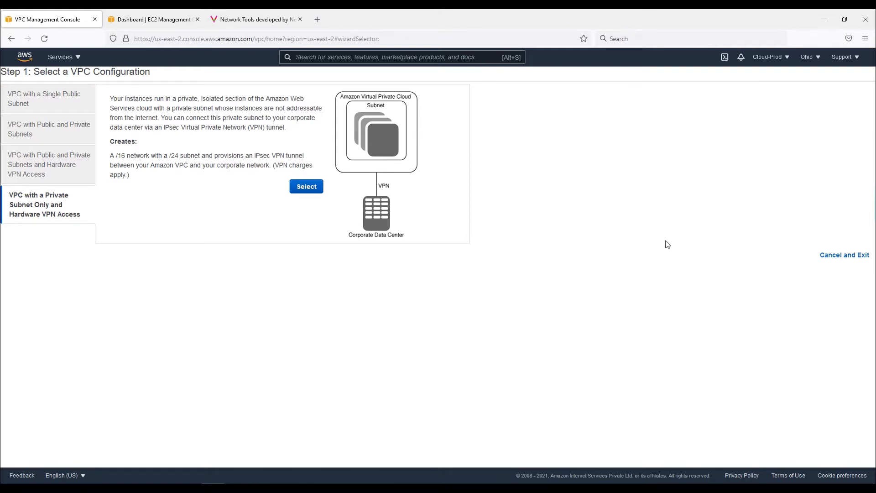
click(843, 258)
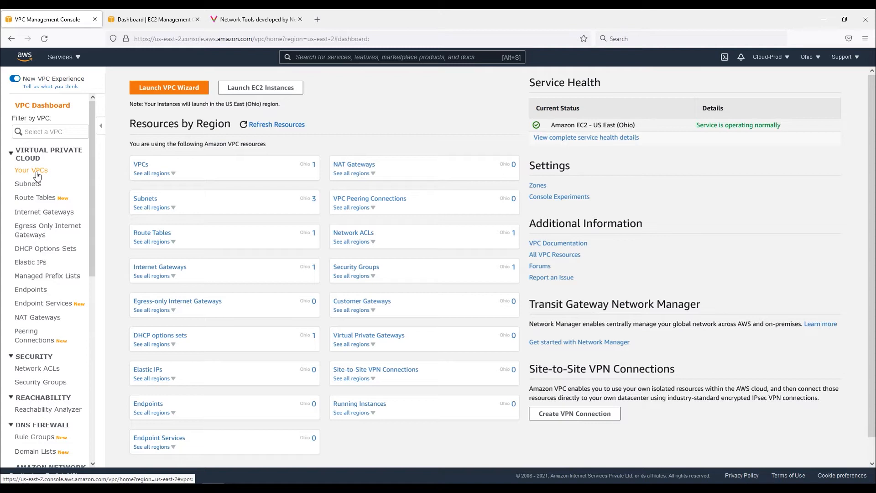
Open the list of VPCs and examine the default VPC's IPv4 CIDR
click(37, 173)
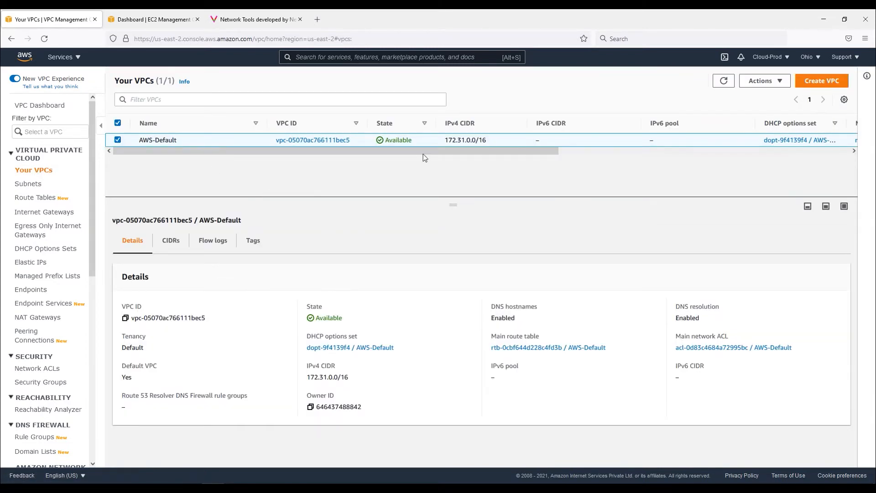
drag(492, 142, 445, 141)
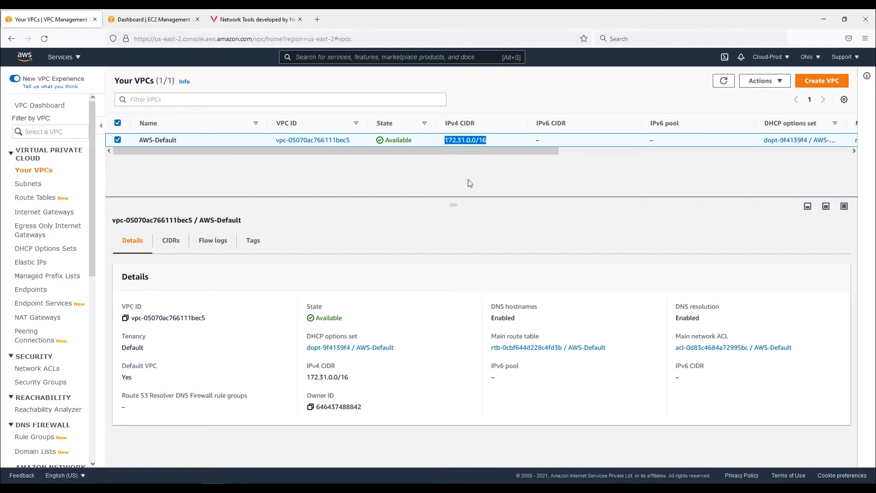
click(506, 184)
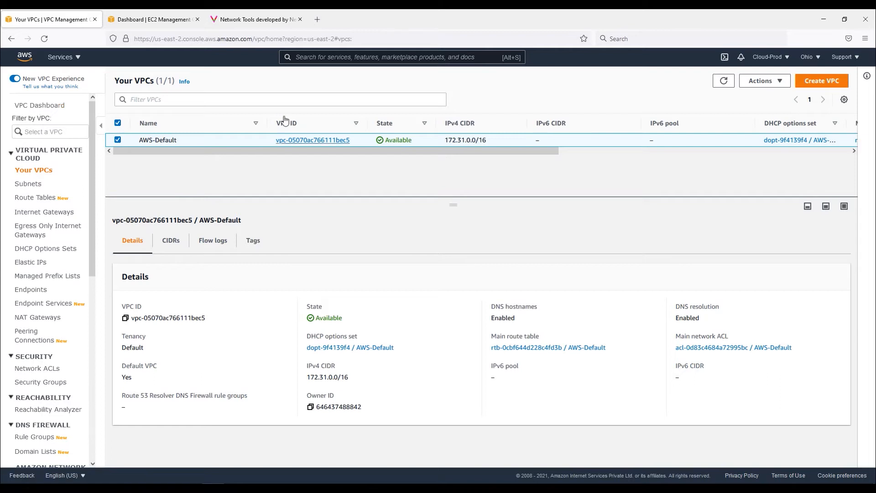
In the EC2 tab, start launching an instance with the Amazon Linux 2 AMI and continue to instance details
click(144, 22)
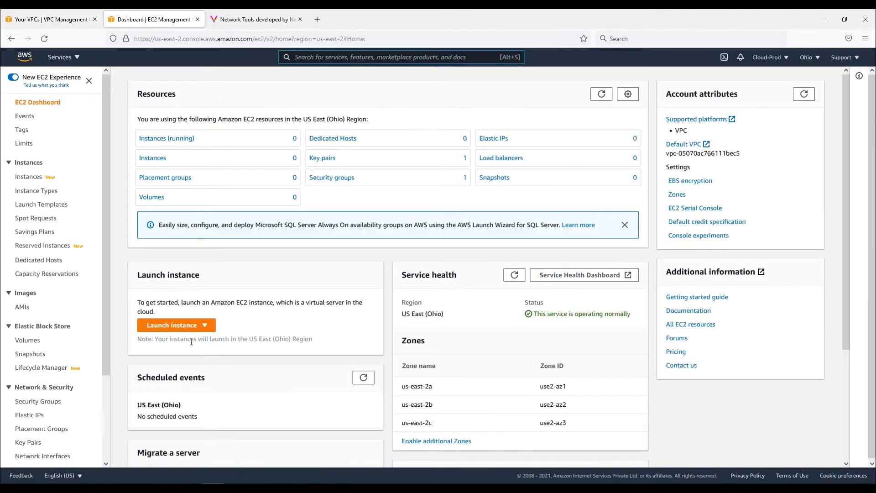
click(196, 326)
click(185, 340)
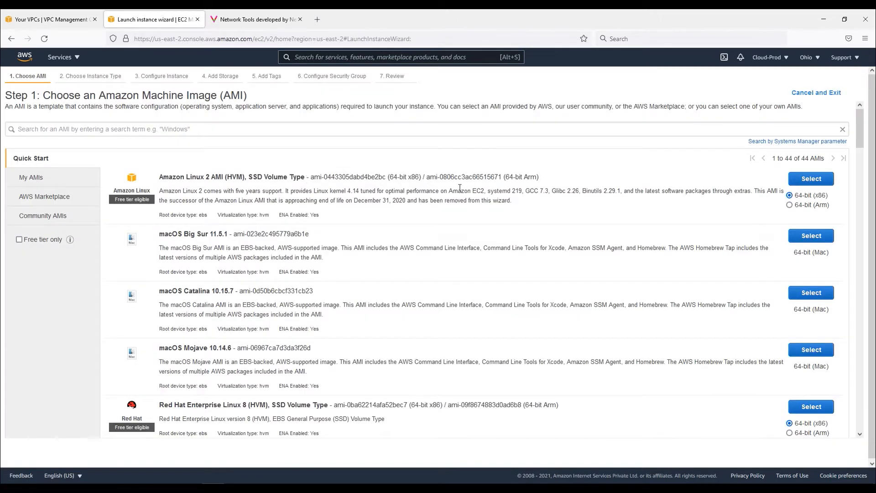
click(812, 179)
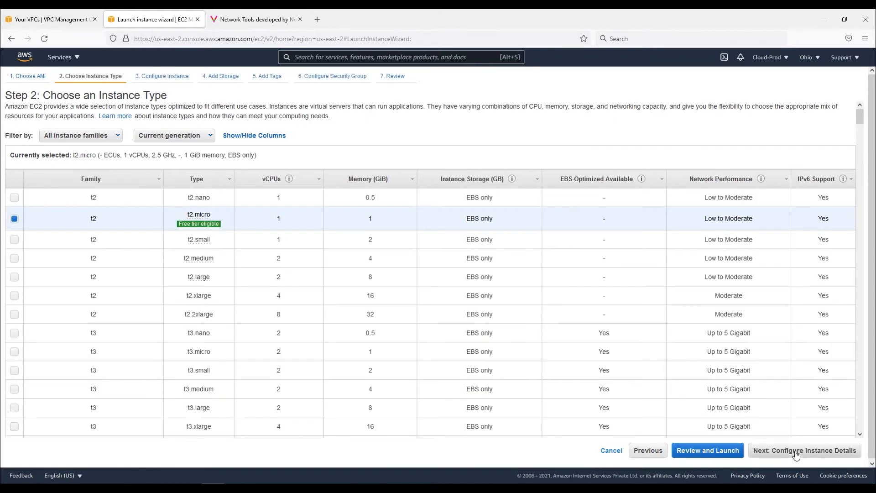
click(797, 455)
Examine the network and subnet options for the instance, then cancel the launch wizard
drag(89, 176, 308, 171)
click(306, 169)
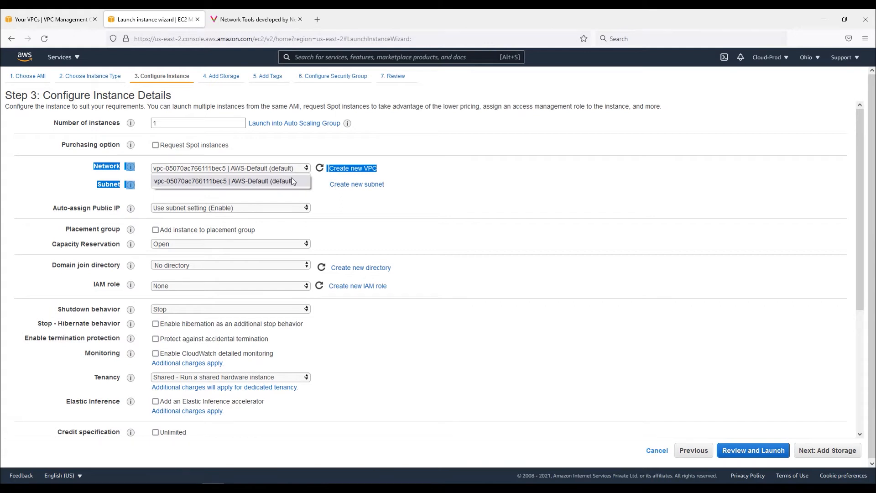
drag(357, 198, 288, 184)
click(287, 186)
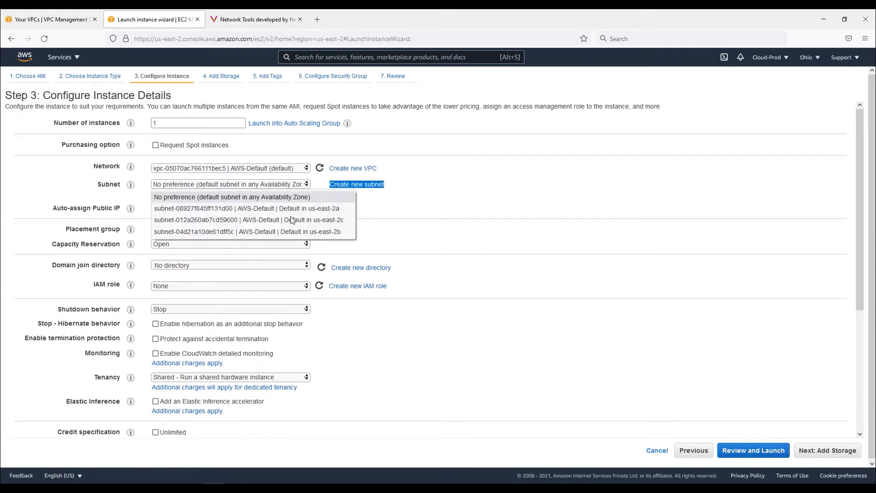
click(296, 185)
click(296, 185)
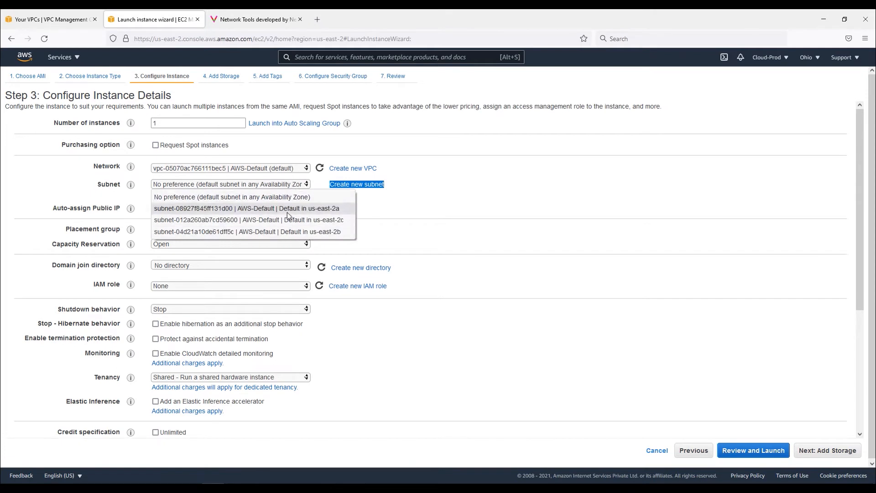
click(657, 451)
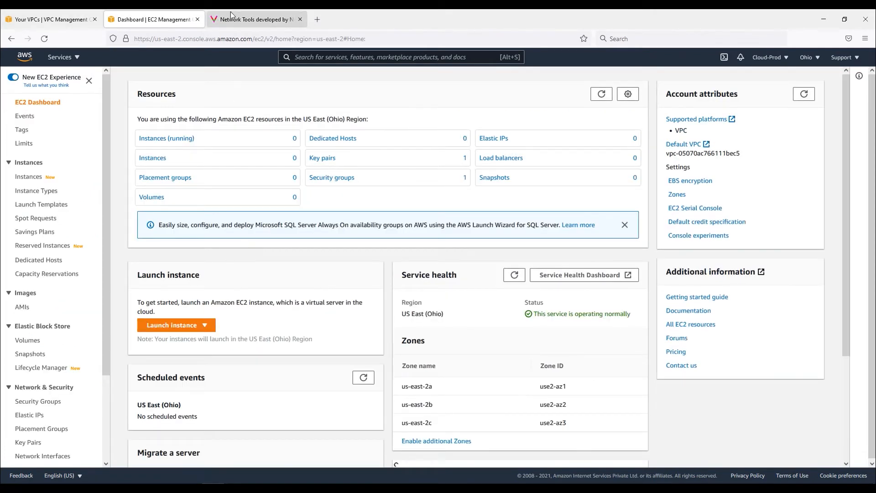
Switch to the network00.com tab and open the IPv4 Subnet Calculator from the IPv4 tools
click(233, 18)
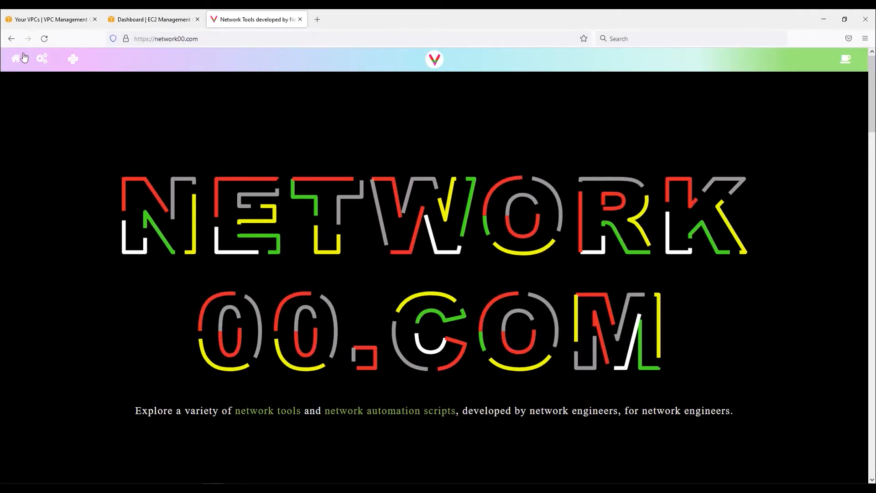
click(64, 62)
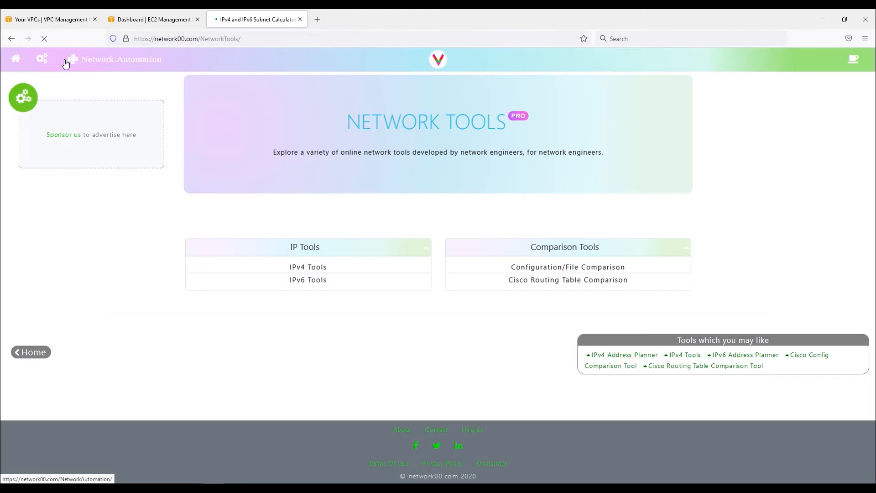
click(322, 269)
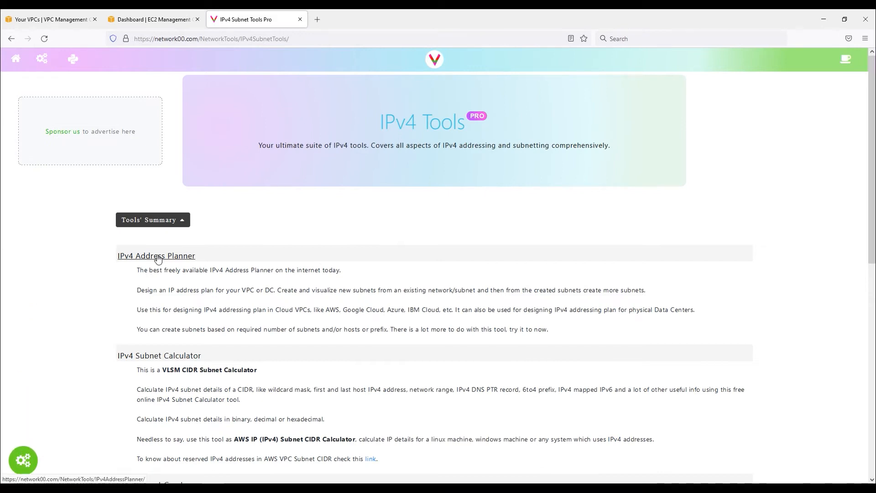
click(160, 355)
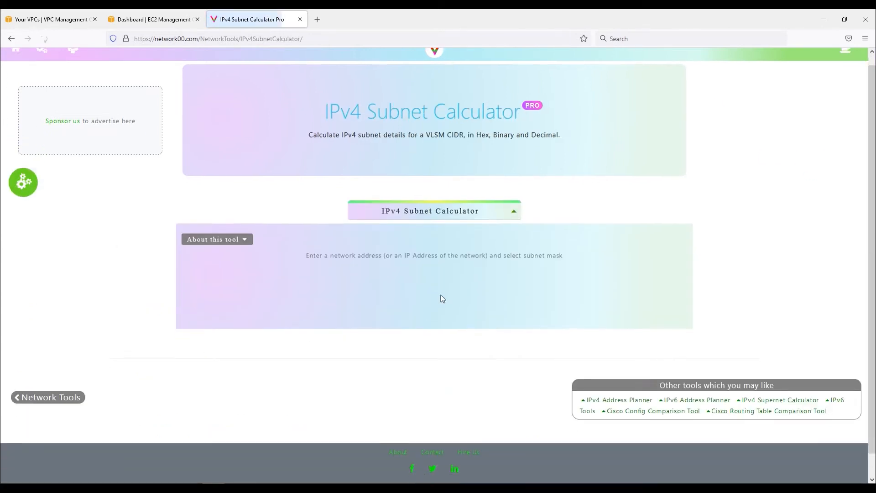
Calculate subnet details for network address 10.0.0.0 with subnet mask 255.255.0.0 (/16)
click(368, 252)
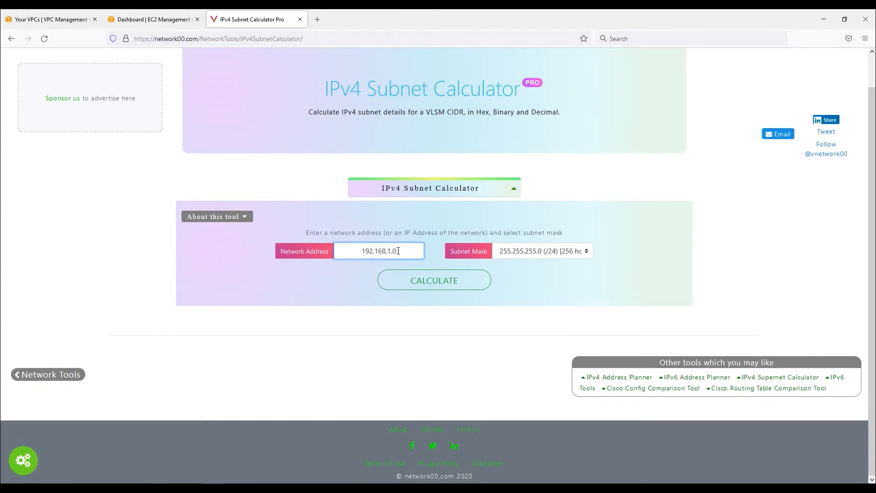
text(10.0.0.)
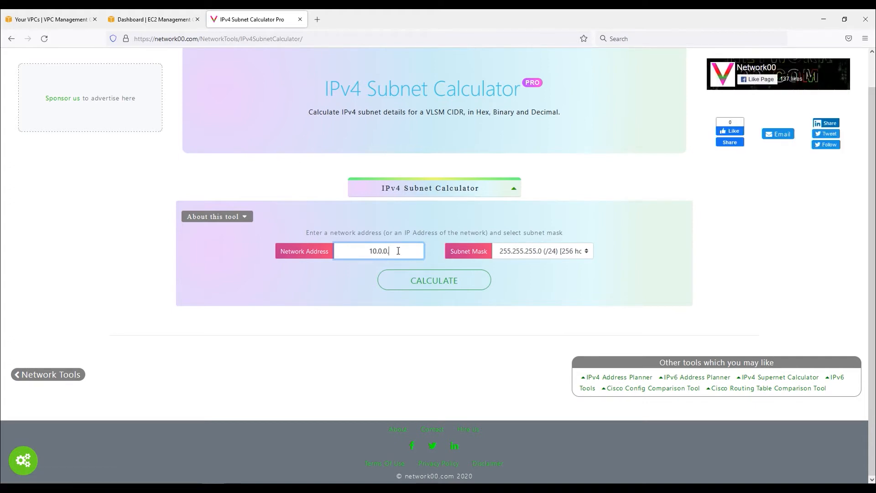
text(0)
click(532, 254)
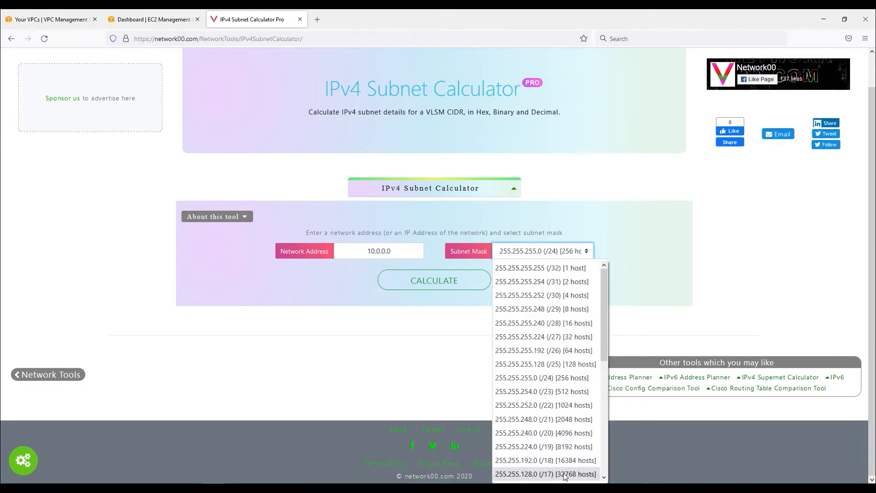
scroll(561, 461, down, 2)
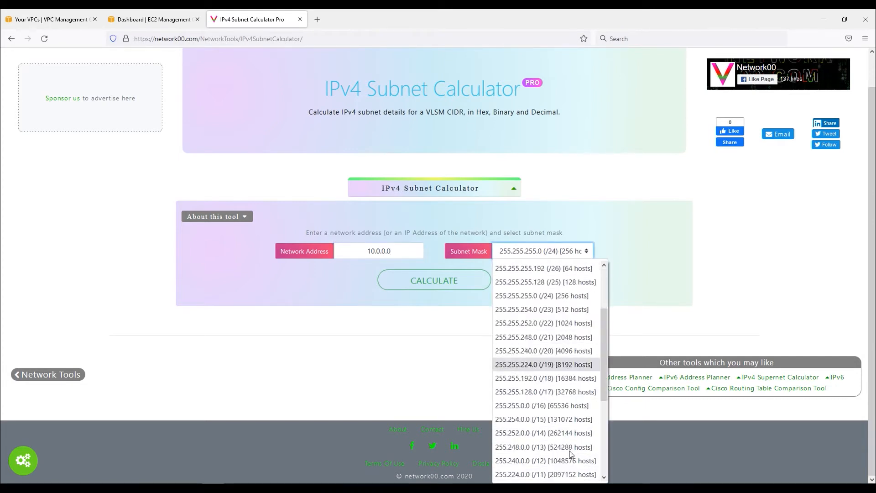
click(558, 406)
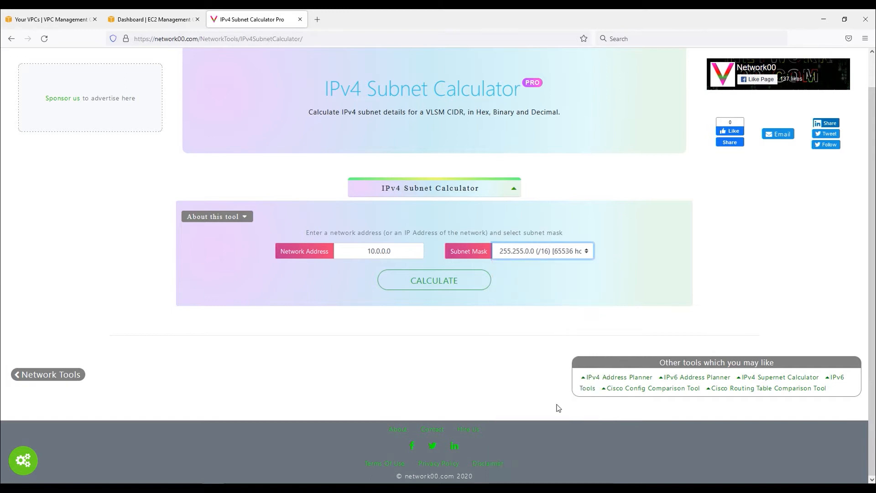
click(450, 282)
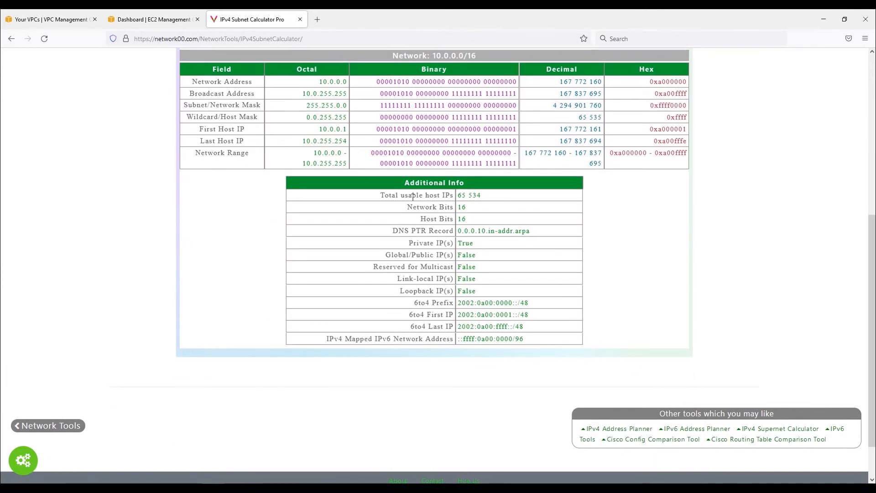
Review the calculated subnet details and collapse the calculator panel
scroll(494, 303, up, 2)
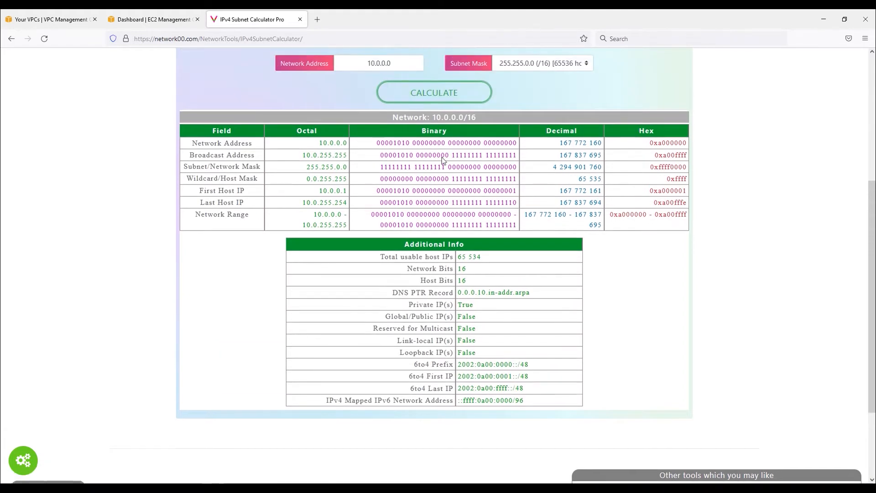
scroll(442, 157, up, 1)
scroll(439, 187, up, 1)
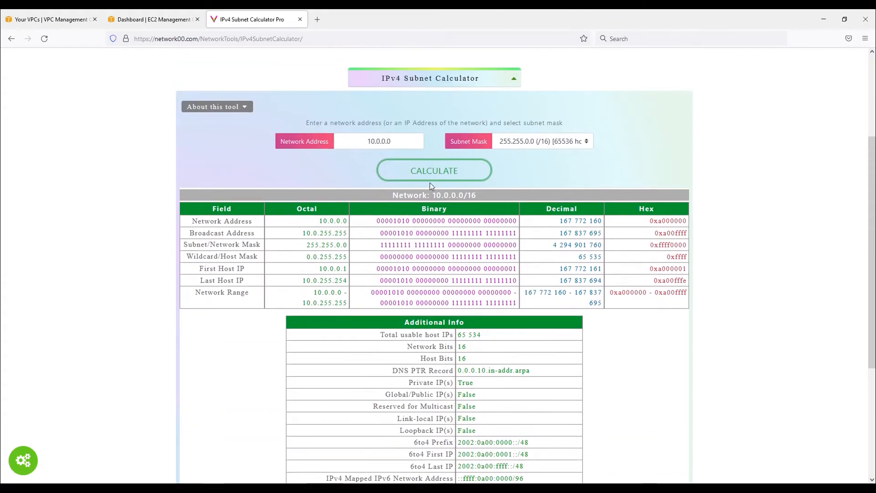
click(429, 171)
scroll(437, 185, up, 5)
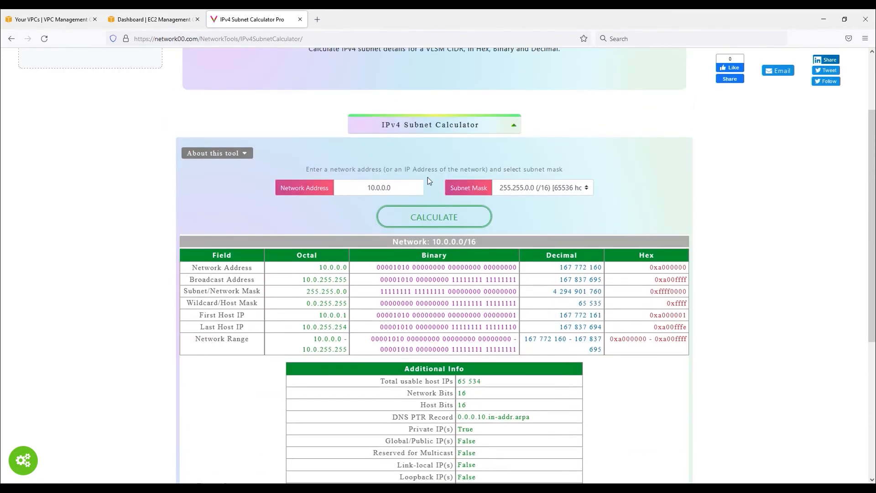
click(515, 127)
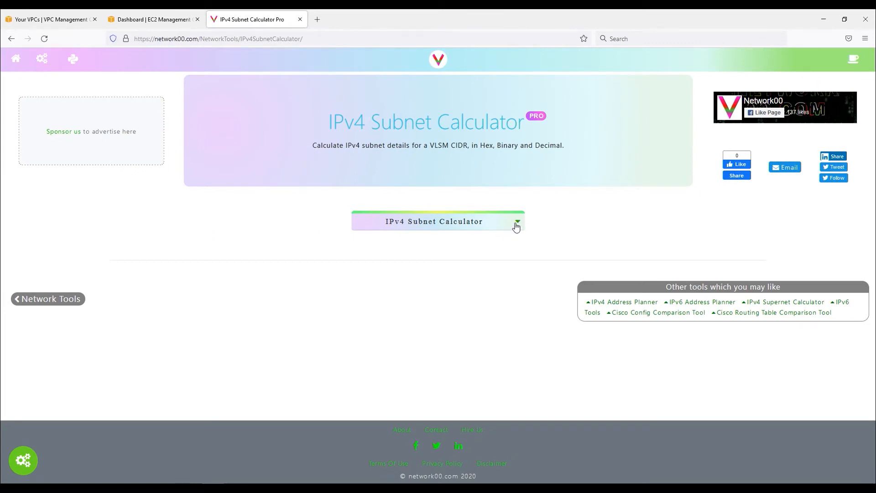
Navigate from the IPv4 Subnet Calculator through the network tools to the IPv4 Address Planner
click(516, 225)
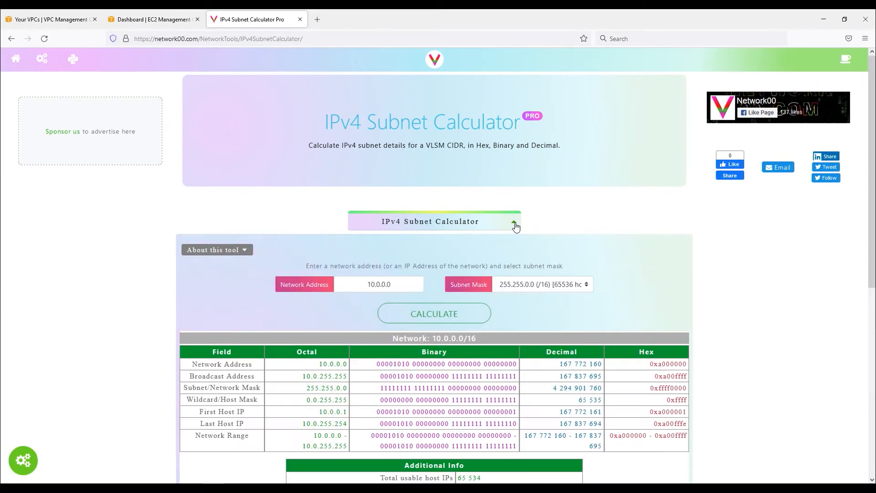
click(248, 253)
click(248, 252)
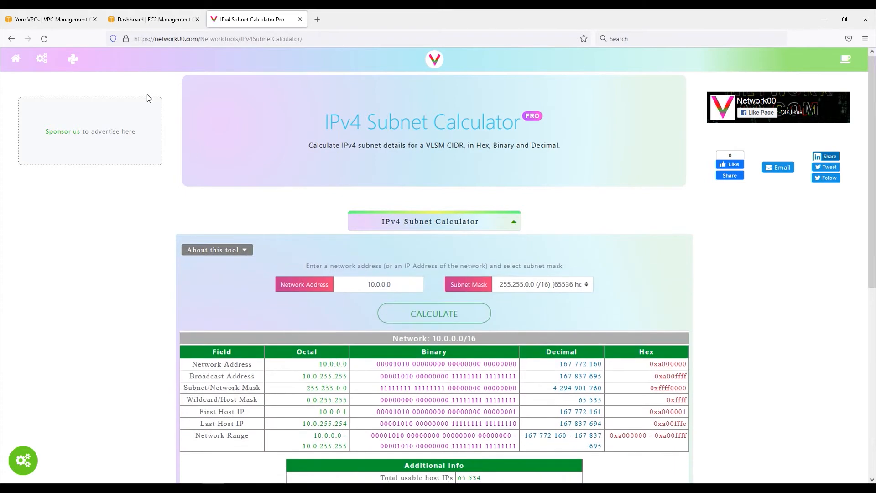
click(45, 64)
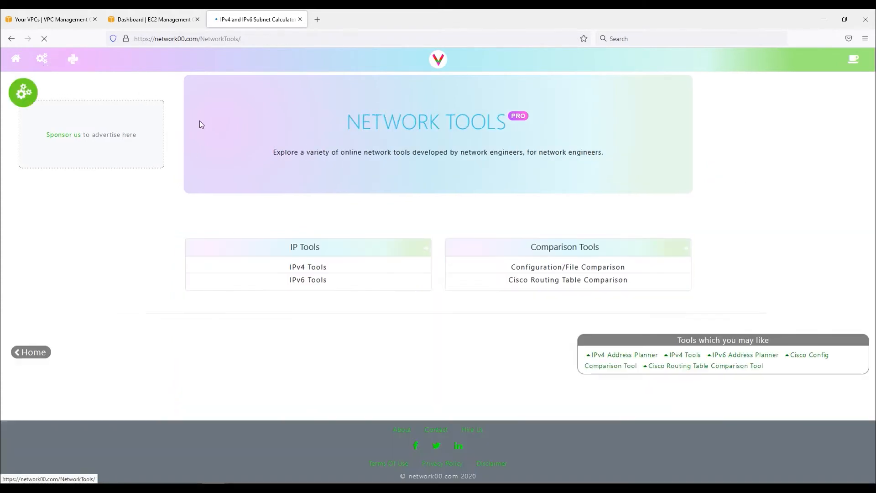
click(321, 266)
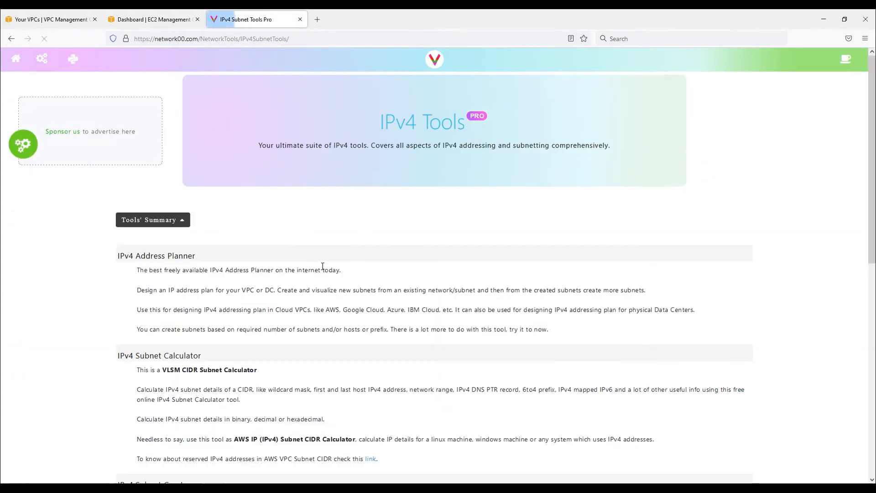
click(169, 258)
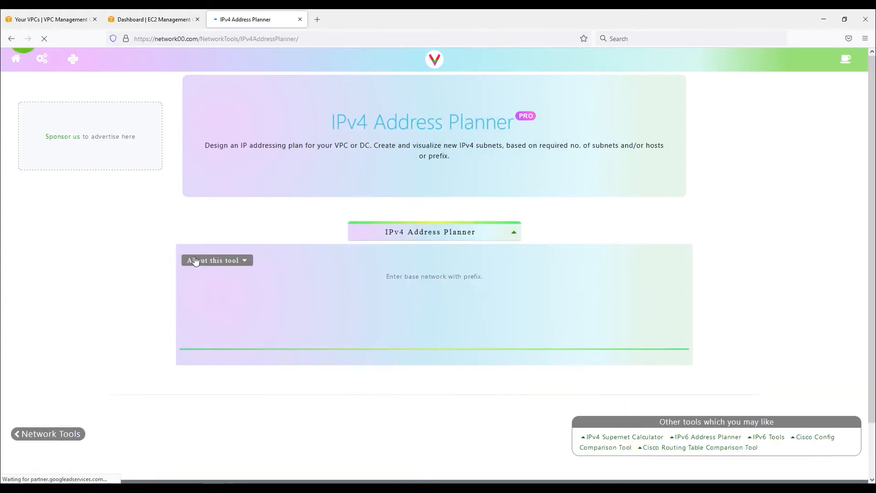
Enter the base network 10.0.0.0/16 in the IPv4 Address Planner and open its subnet tools
scroll(483, 187, down, 2)
click(489, 235)
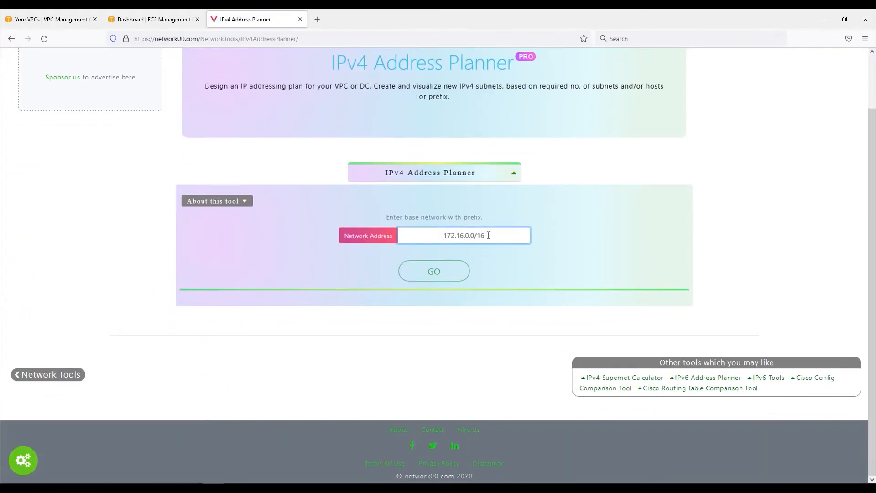
text(10.0.0.0)
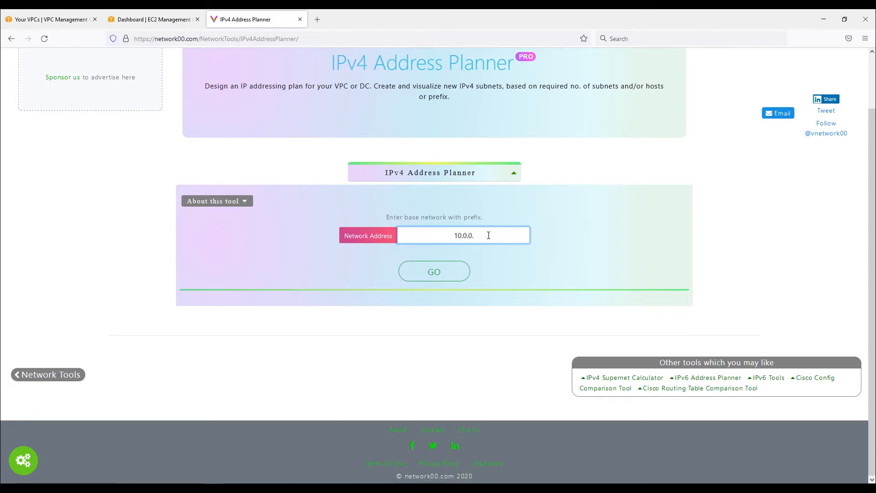
text(16)
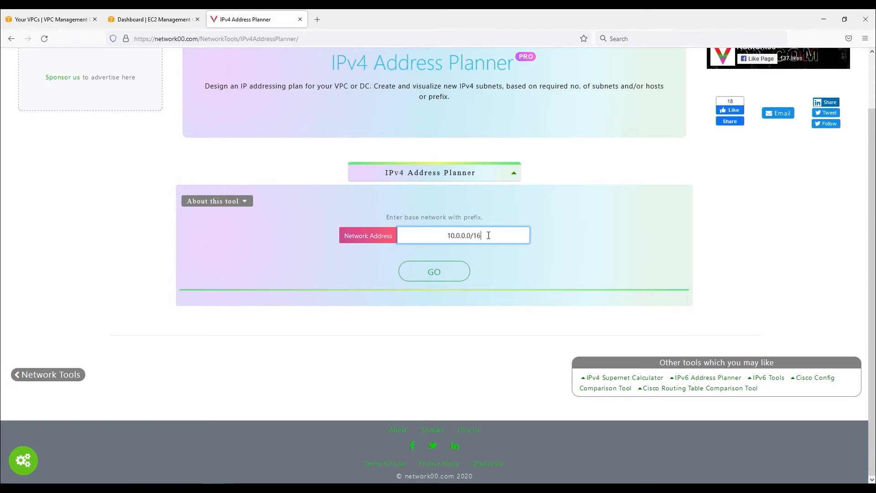
click(447, 271)
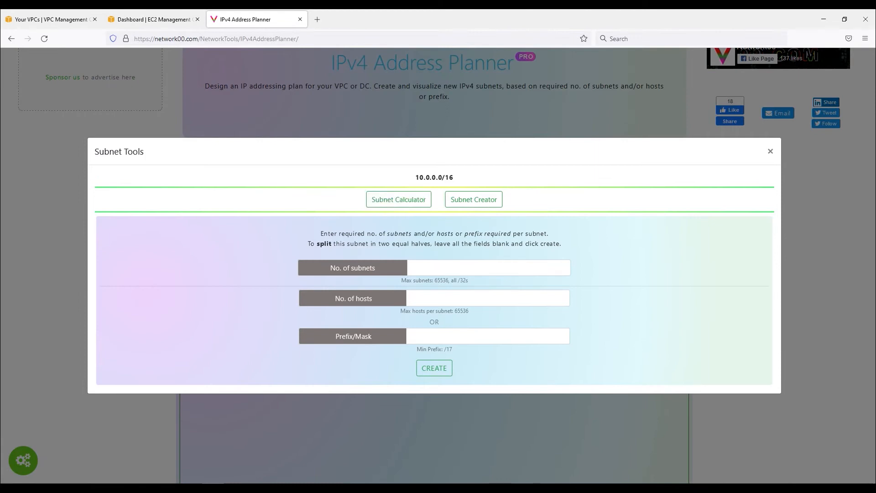
Create 9 subnets from the 10.0.0.0/16 network in the subnet creator
triple_click(368, 303)
drag(380, 338, 327, 338)
click(446, 267)
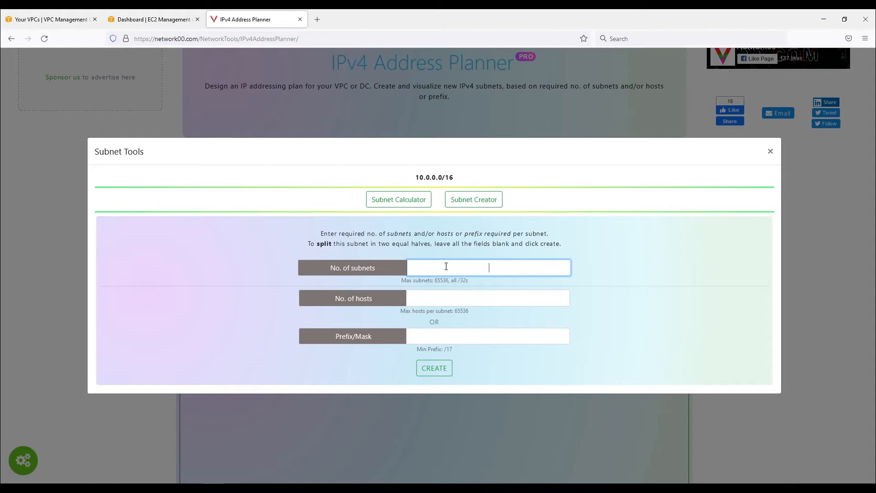
text(9)
click(433, 371)
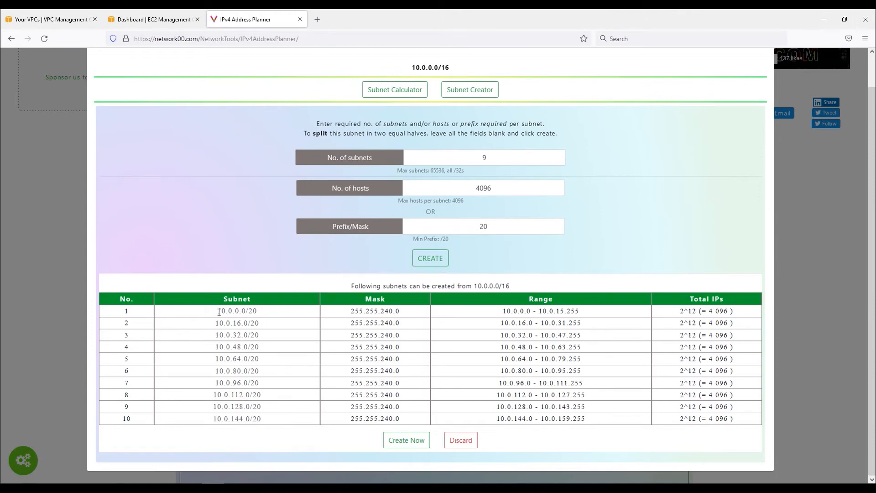
Examine the first generated subnet's CIDR, mask, address range and total IPs
drag(224, 310, 311, 317)
click(265, 318)
drag(348, 314, 401, 314)
drag(500, 314, 595, 316)
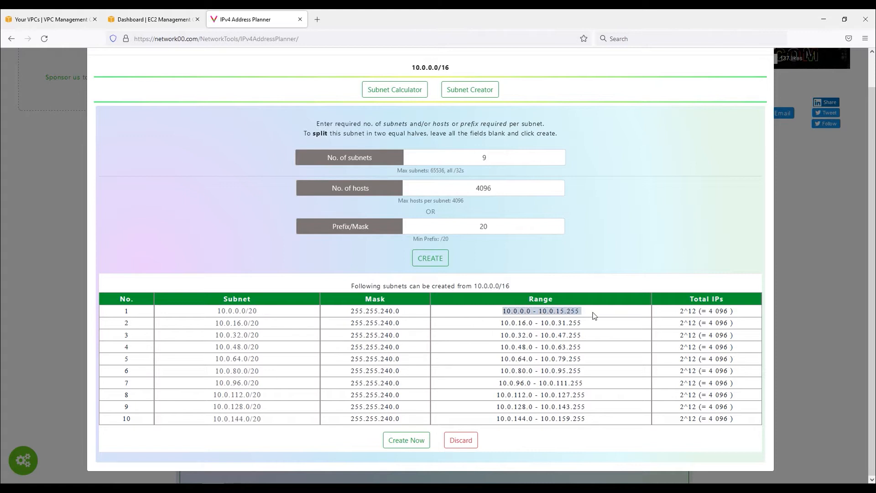
drag(711, 312, 733, 313)
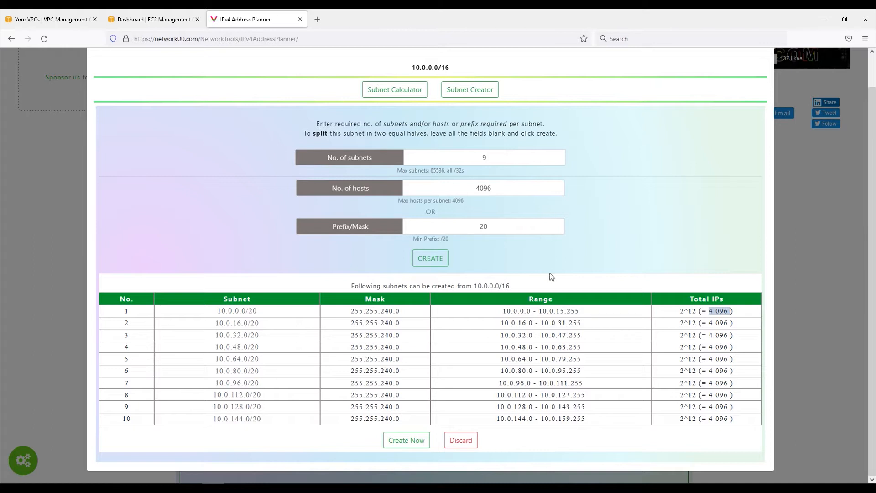
drag(429, 171, 445, 172)
drag(502, 312, 582, 315)
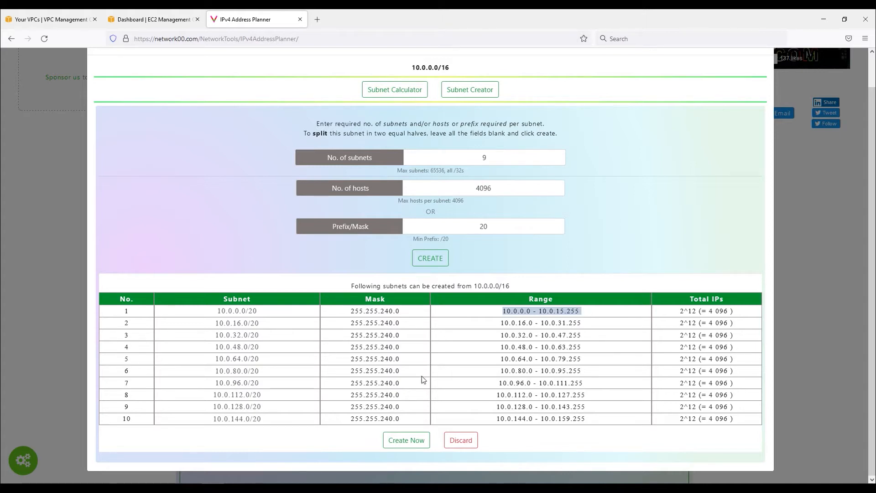
Switch to the VPC console, start creating a new VPC and name it MNGT-VPC
click(34, 20)
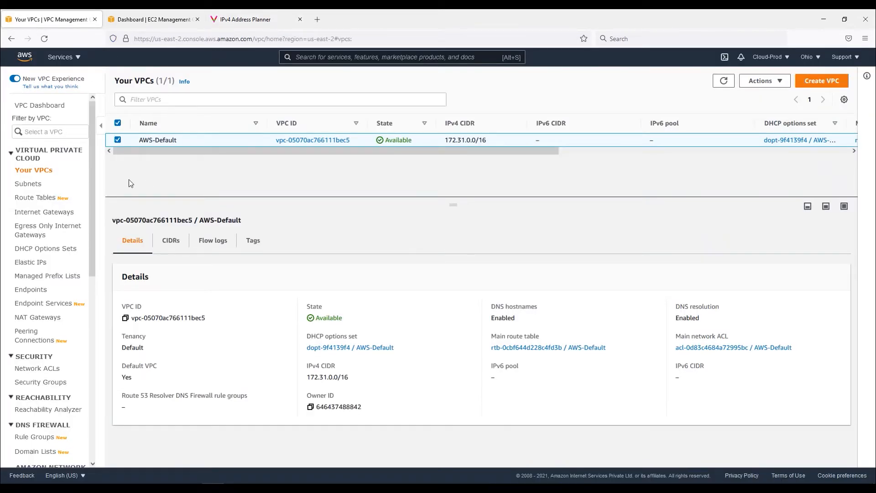
click(43, 171)
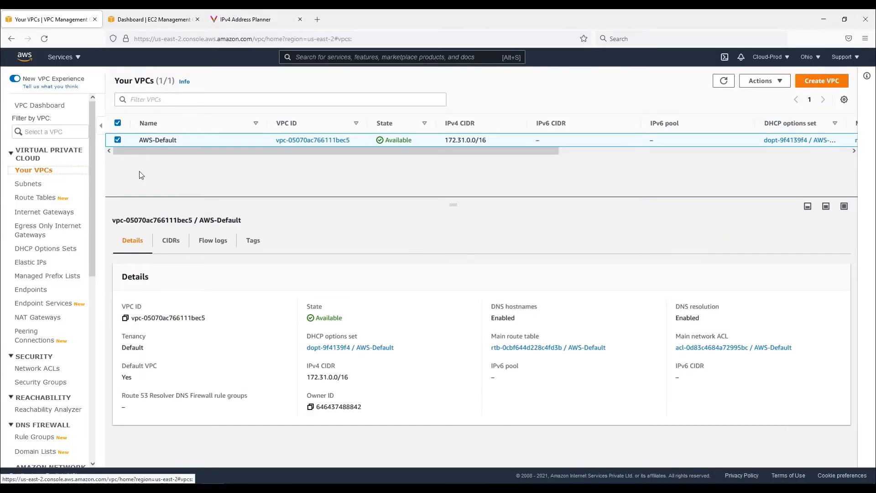
click(824, 82)
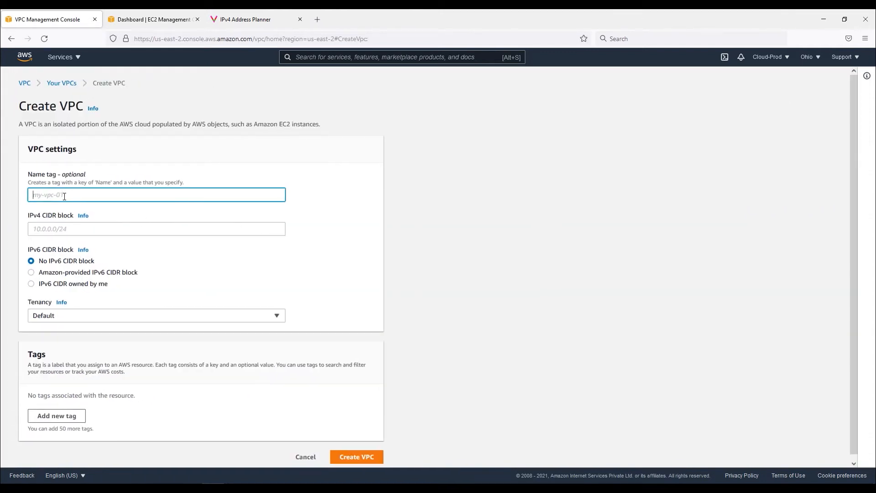
text(MNGT-VPC)
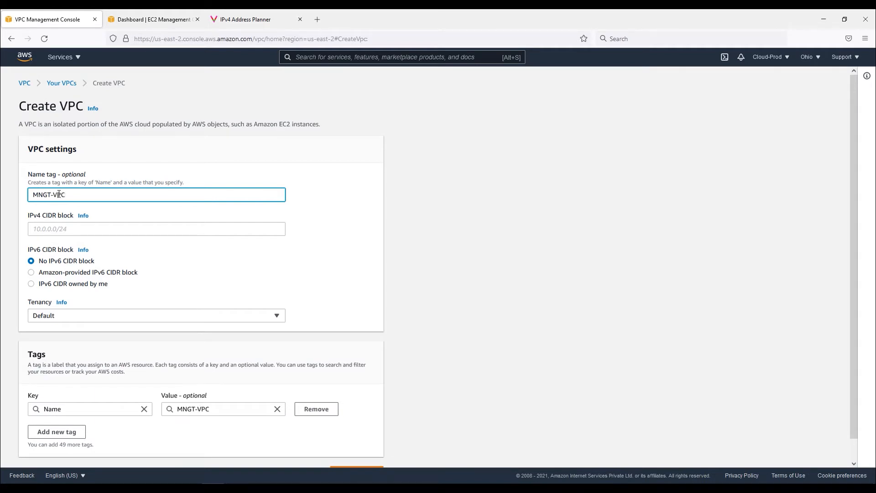
click(80, 227)
drag(43, 217, 75, 218)
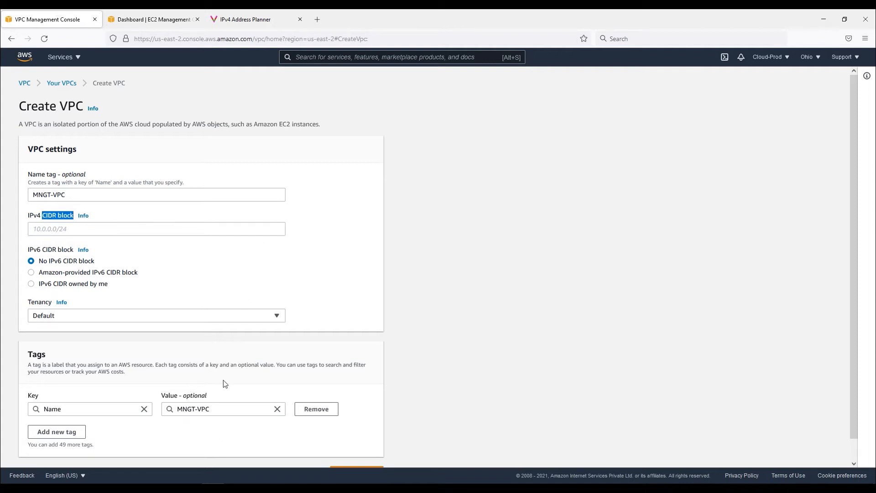
Refer to the address planner's base network and set the VPC's IPv4 CIDR block to 10.0.0.0/16
click(249, 19)
drag(269, 313, 220, 312)
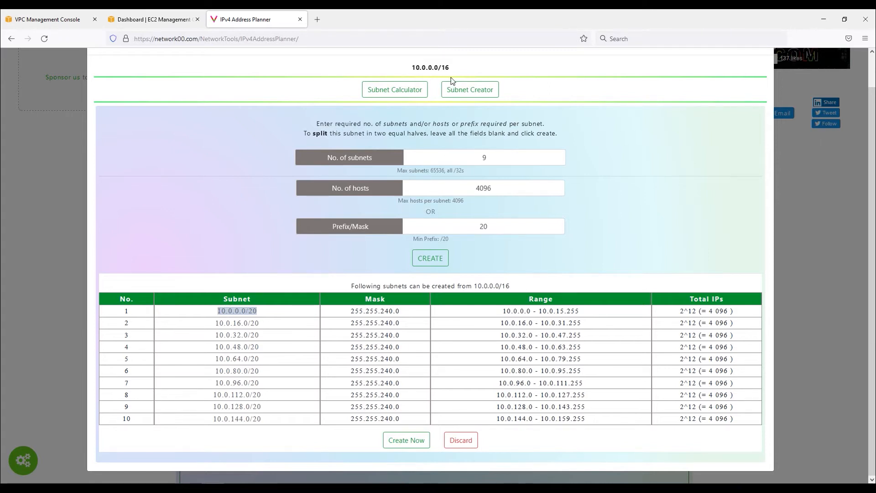
drag(450, 68, 411, 69)
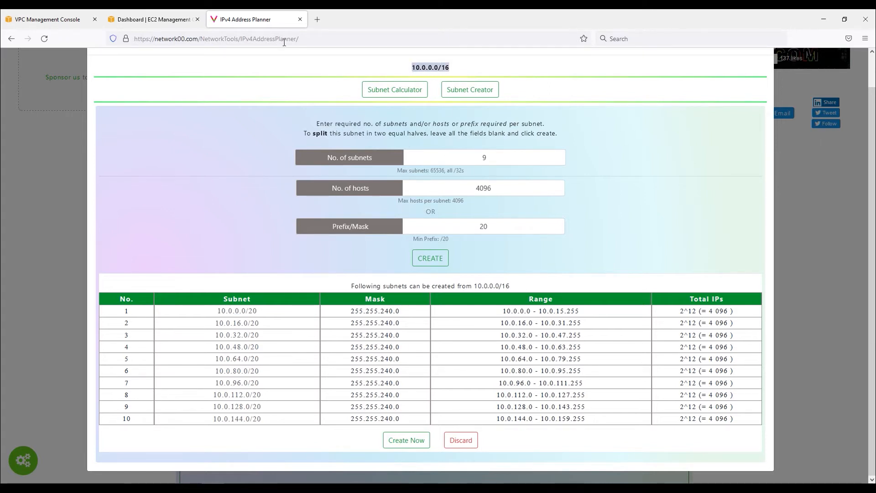
click(48, 19)
click(80, 231)
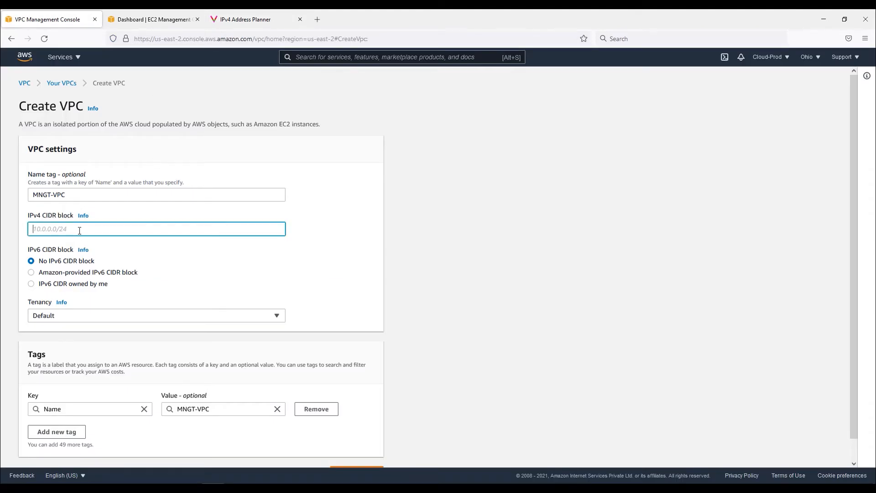
text(10.0.0.0/16)
click(382, 281)
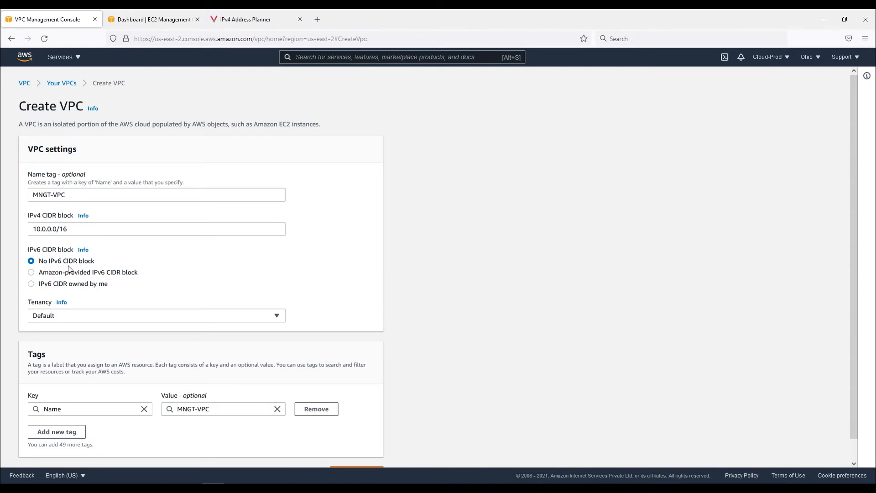
Try the Amazon-provided IPv6 CIDR block and Dedicated tenancy options, reverting both to no IPv6 and Default
click(31, 272)
click(31, 262)
click(124, 321)
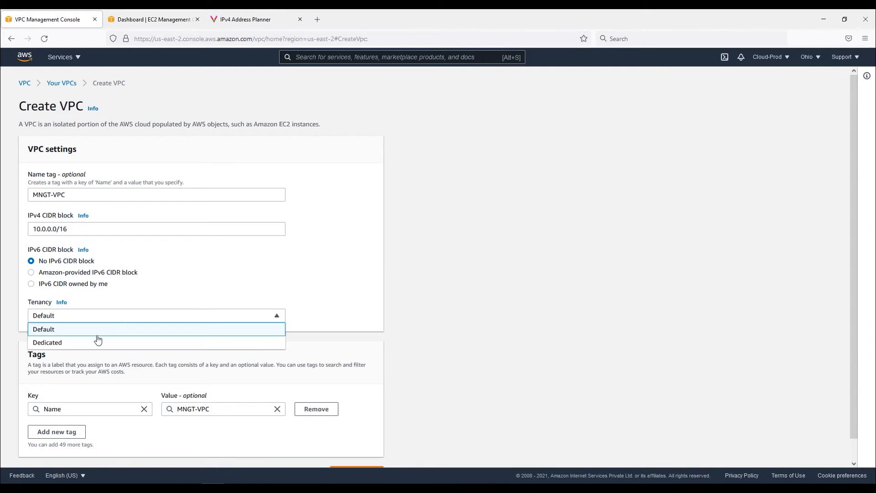
click(73, 343)
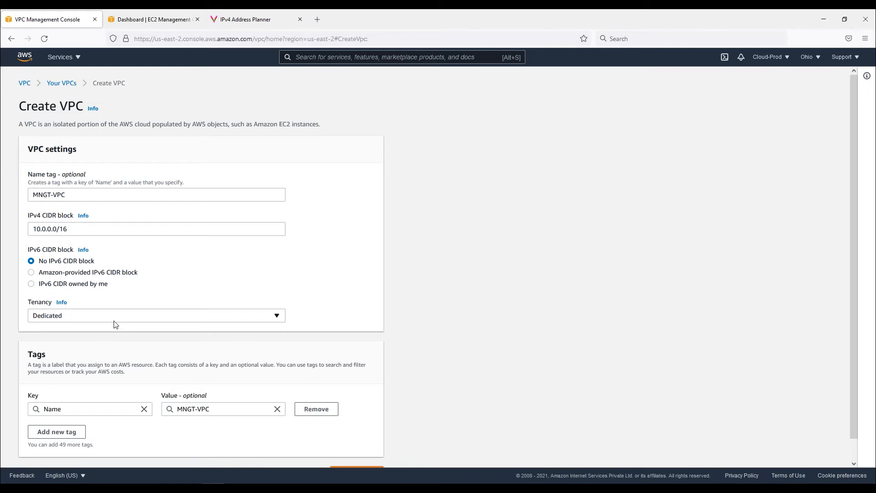
click(114, 320)
click(68, 333)
Read the Tenancy info, check the Name tag and create the VPC
click(61, 302)
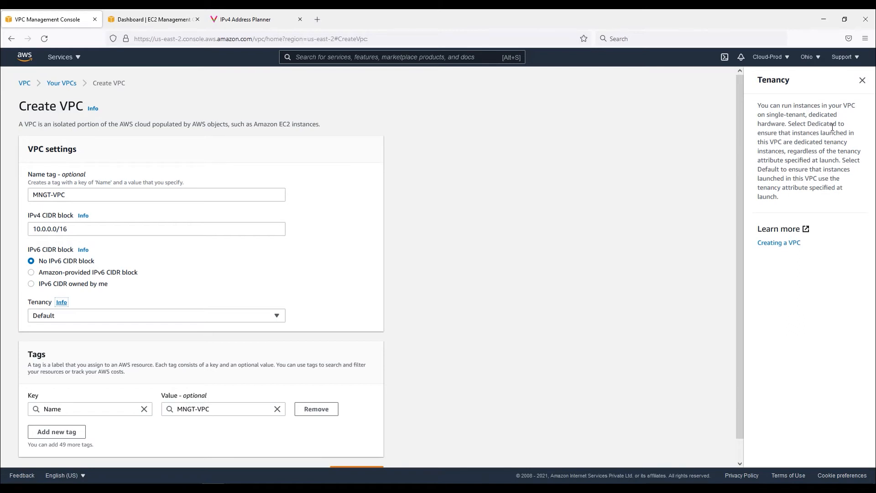
click(862, 81)
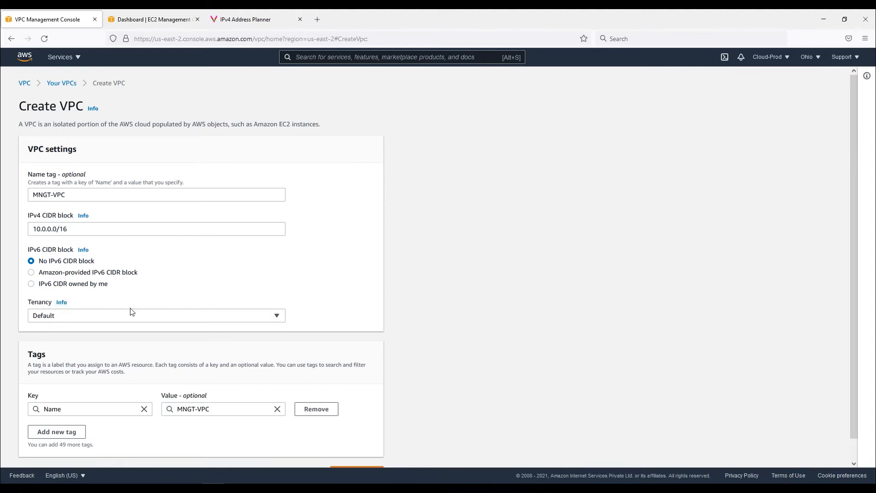
scroll(89, 391, down, 2)
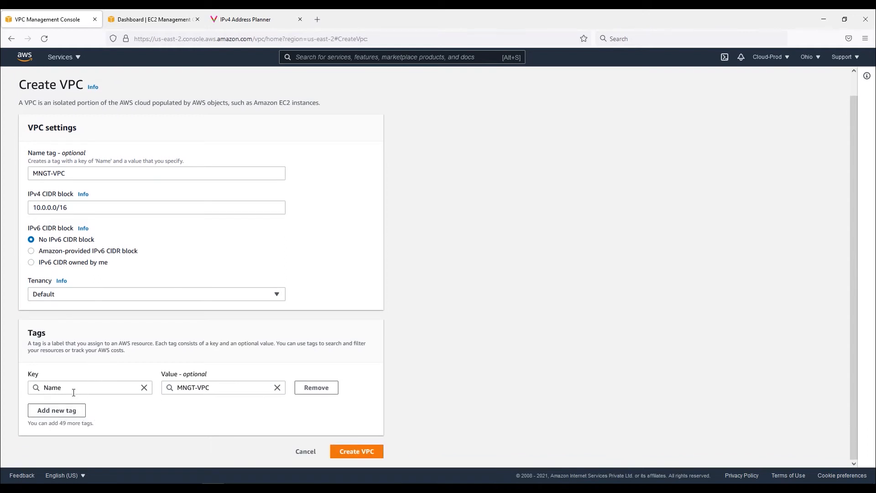
drag(72, 391, 50, 386)
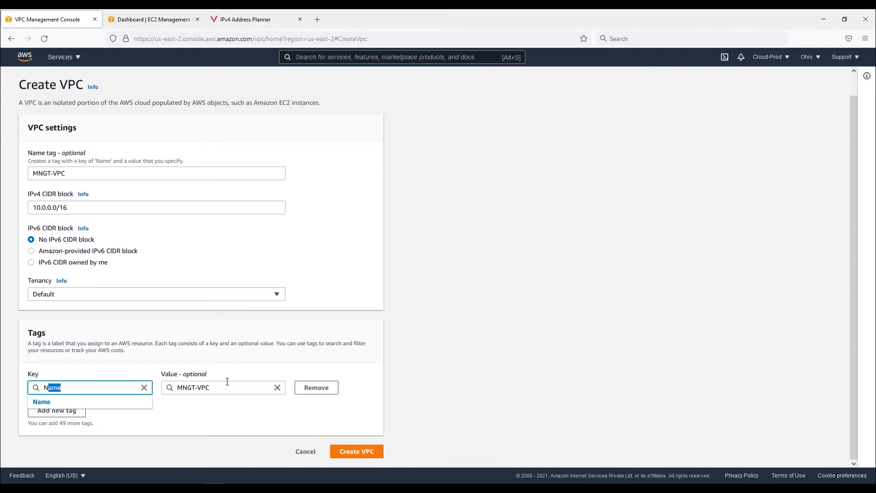
click(502, 357)
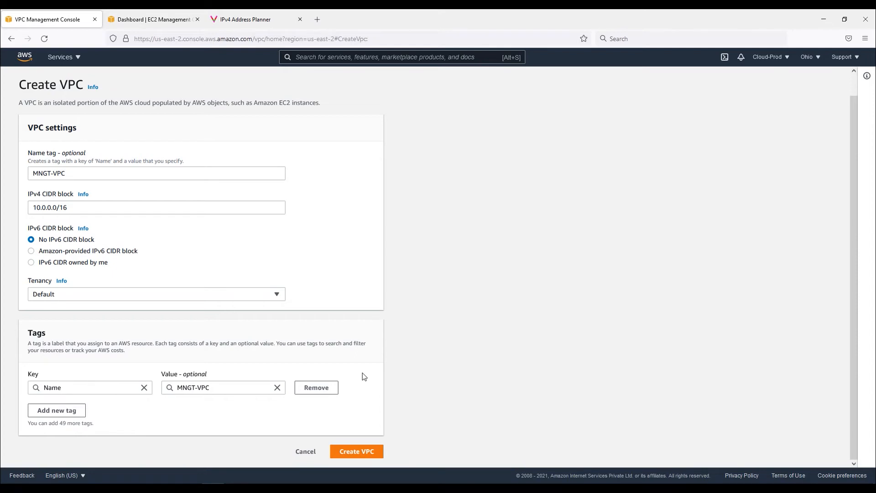
click(354, 453)
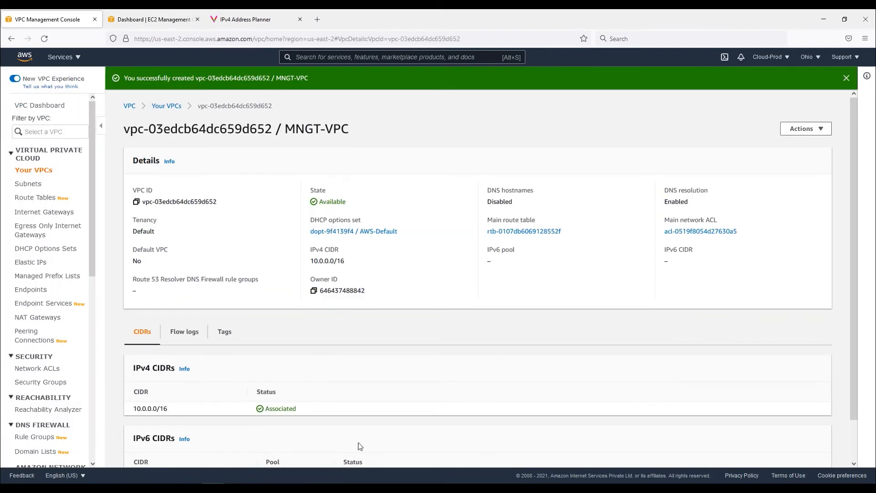
Examine the new VPC's name, DHCP options set and main route table
drag(354, 132, 313, 131)
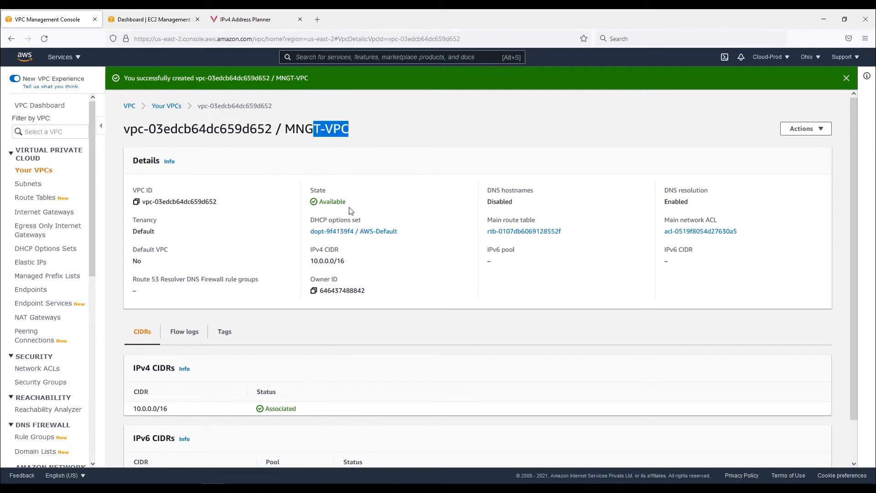
drag(400, 232, 363, 222)
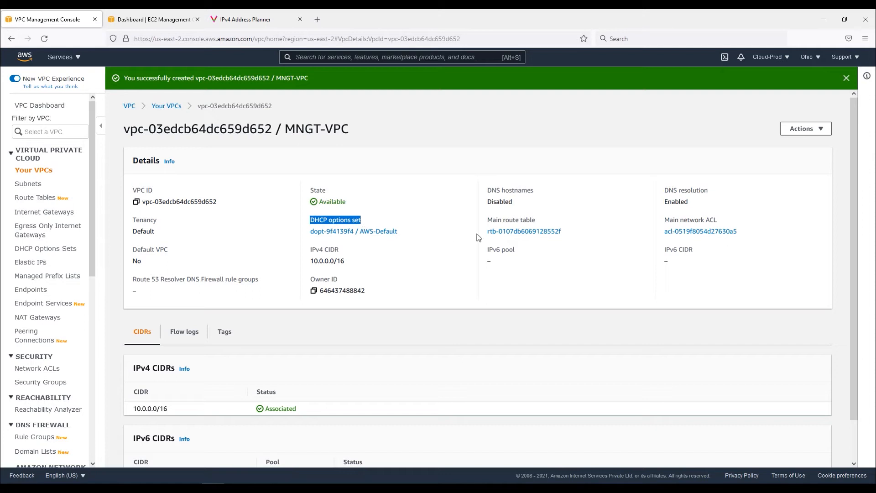
drag(566, 232, 486, 231)
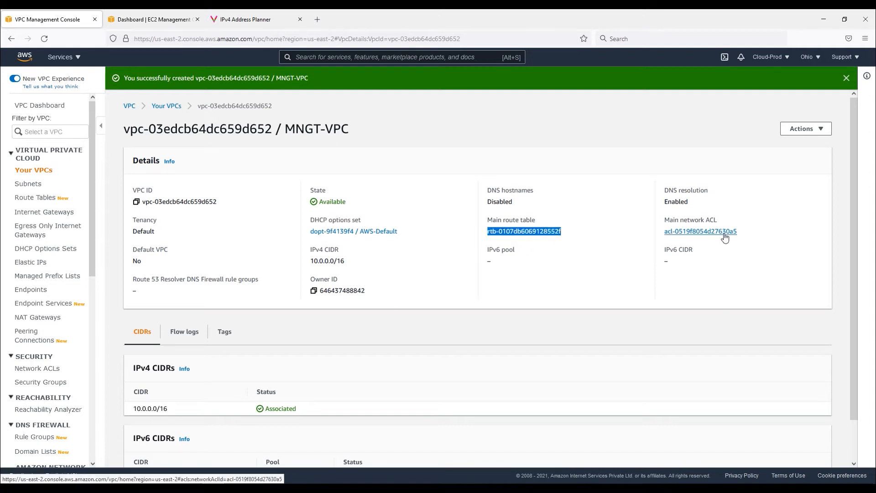
Review the new VPC's main network ACL, CIDRs and flow logs tabs, and return to the VPC list
drag(743, 233, 665, 233)
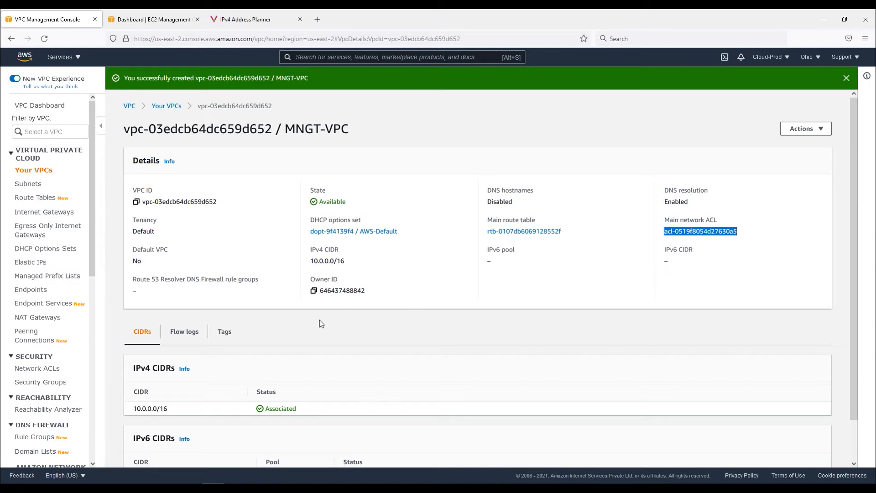
scroll(270, 324, down, 2)
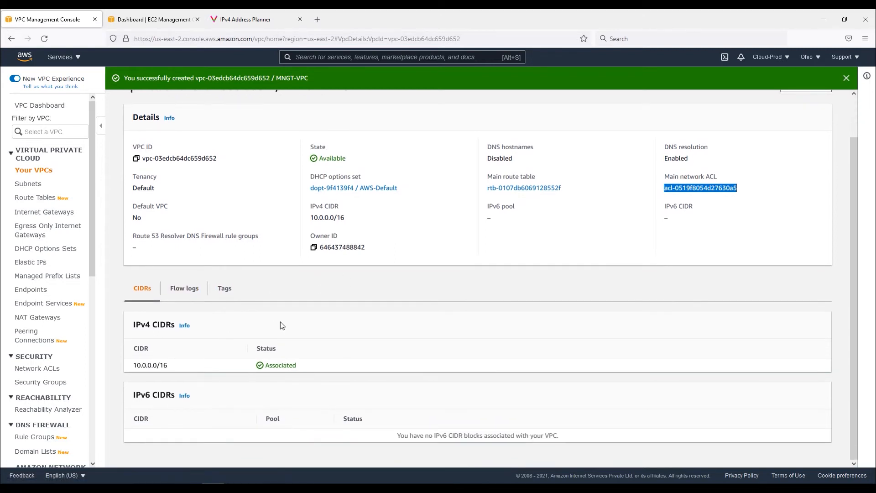
click(223, 294)
click(183, 333)
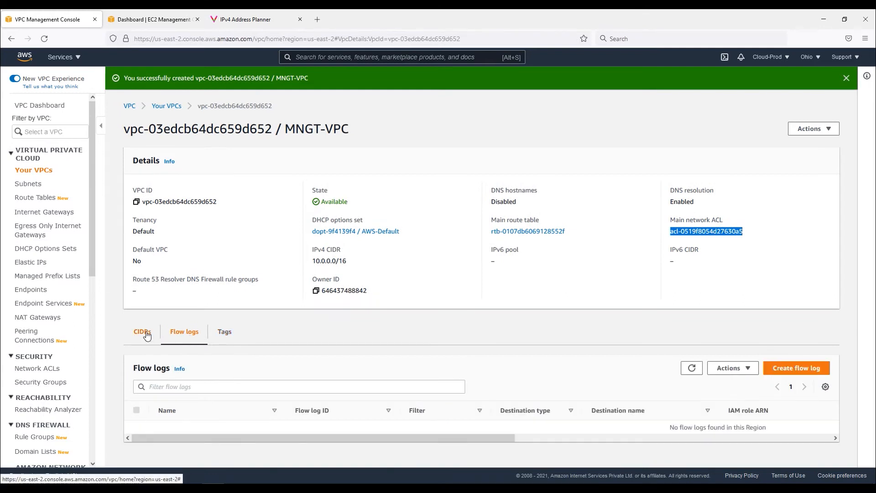
click(147, 336)
click(34, 174)
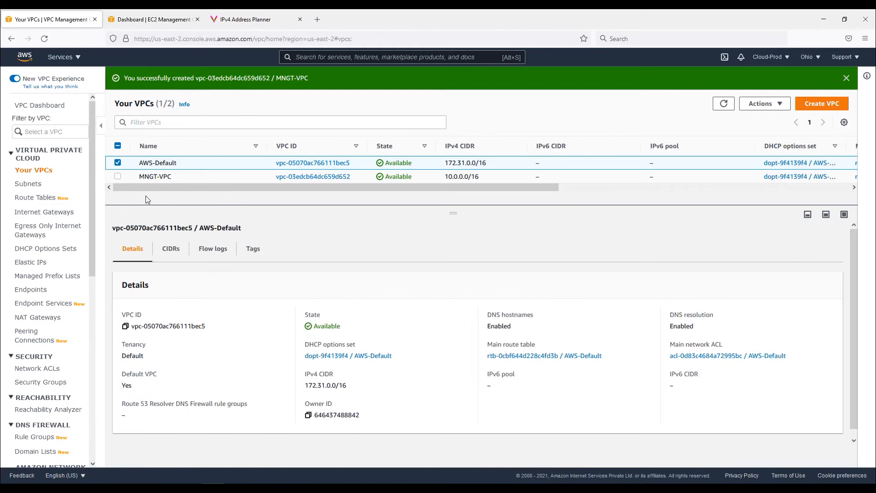
Select MNGT-VPC in the VPC list and review its DNS hostnames and DNS resolution settings
click(118, 163)
click(117, 177)
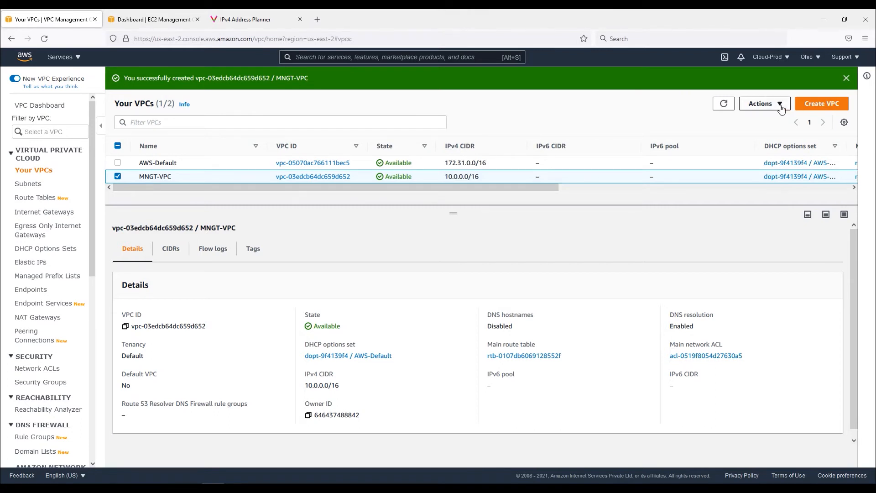
drag(513, 327, 483, 317)
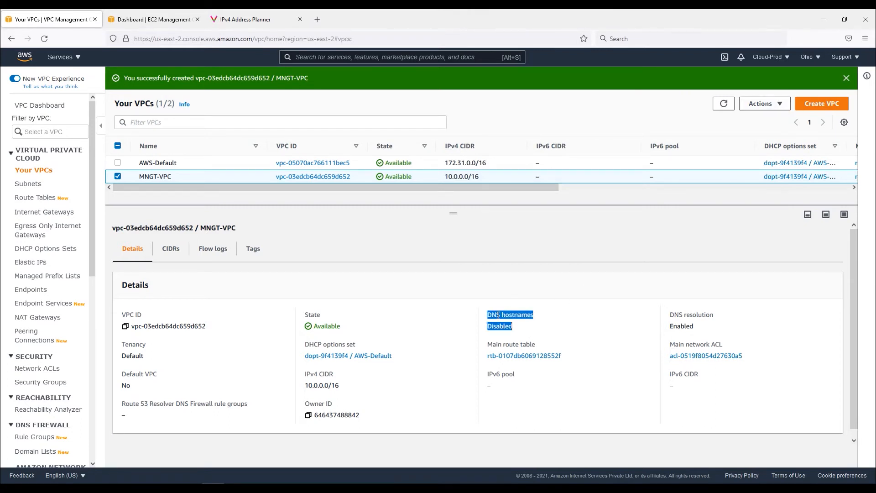
drag(702, 330, 667, 316)
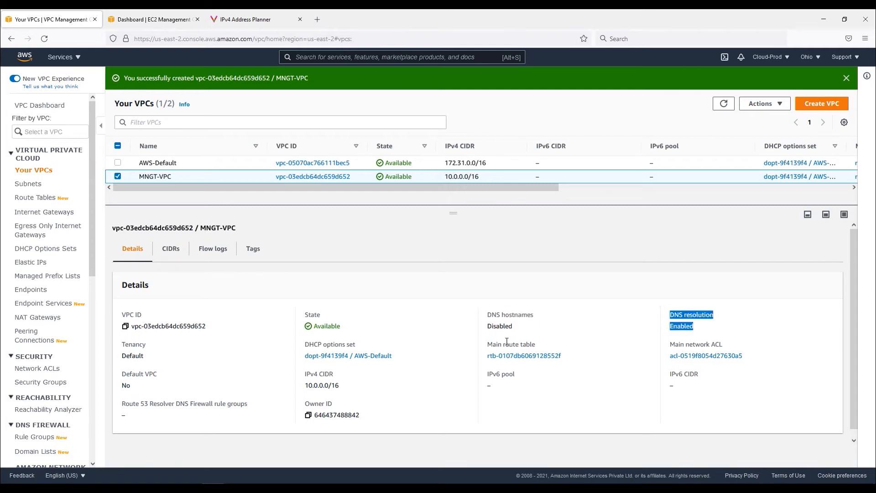
Enable DNS hostnames for MNGT-VPC and save the change
click(778, 110)
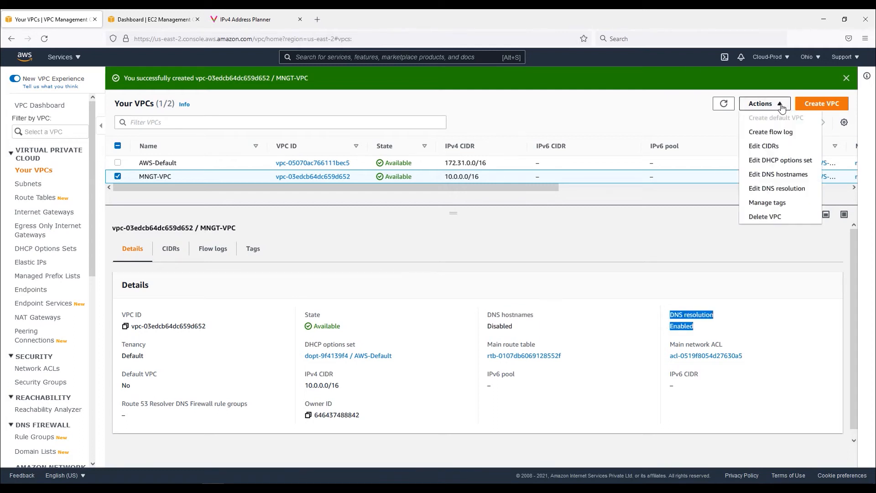
click(785, 177)
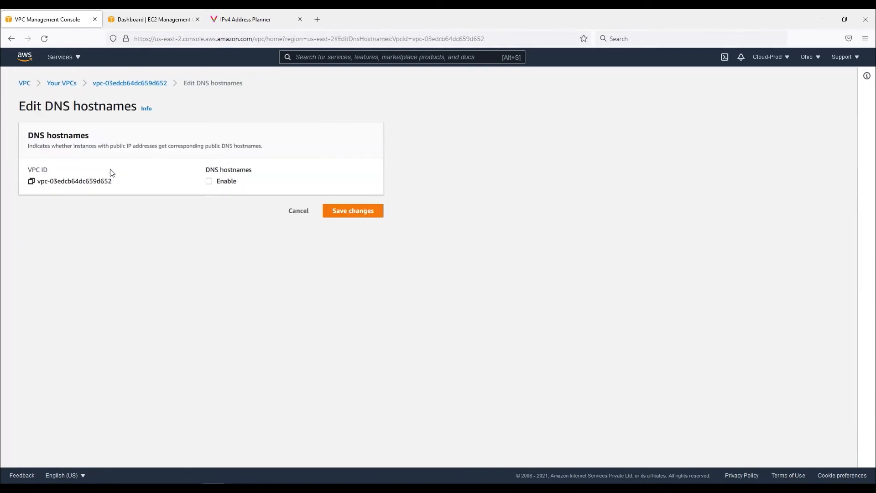
click(209, 181)
click(360, 213)
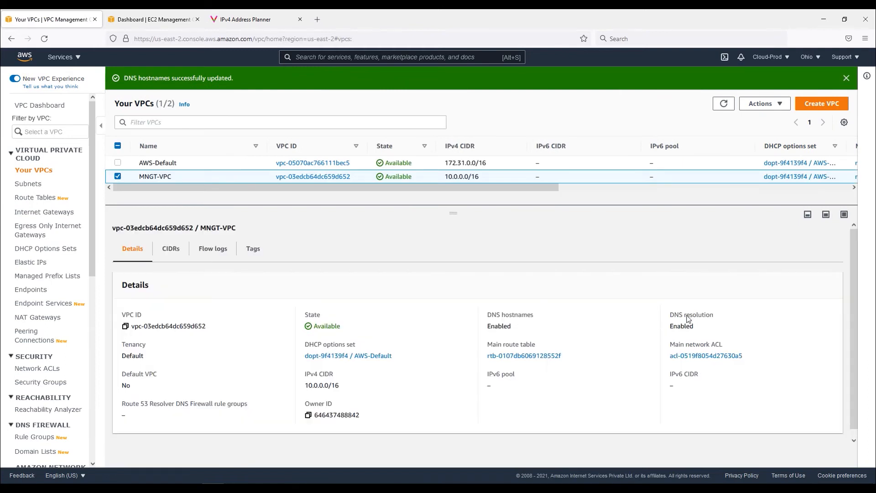
Open MNGT-VPC's DNS resolution settings and save them enabled
click(763, 103)
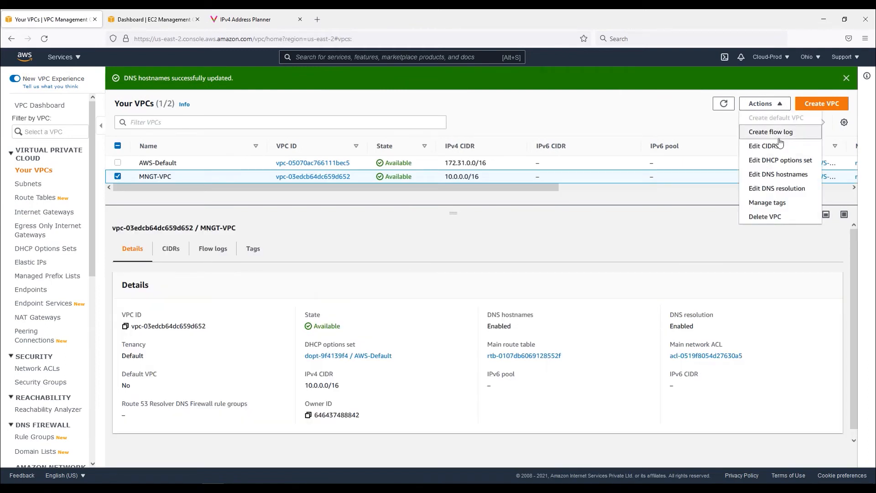
click(784, 189)
click(351, 217)
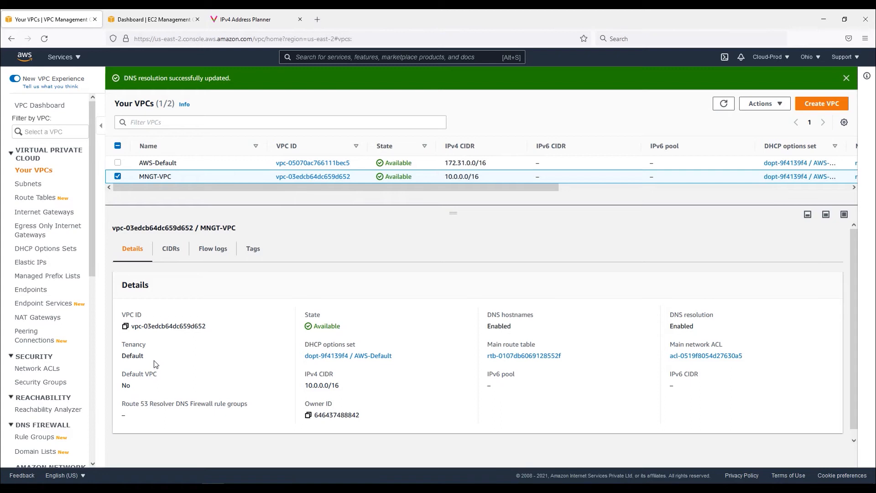
Examine the default VPC's subnets, their availability zones, and the region's zone list
click(33, 186)
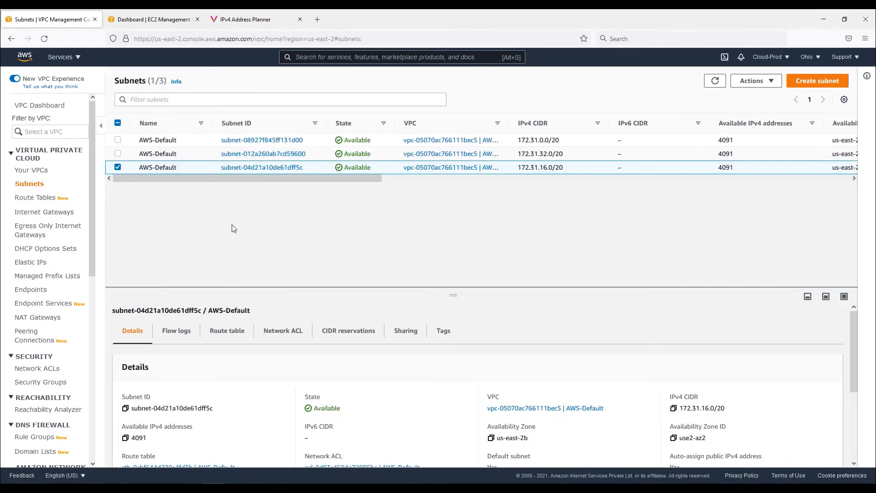
click(117, 167)
drag(328, 180, 426, 180)
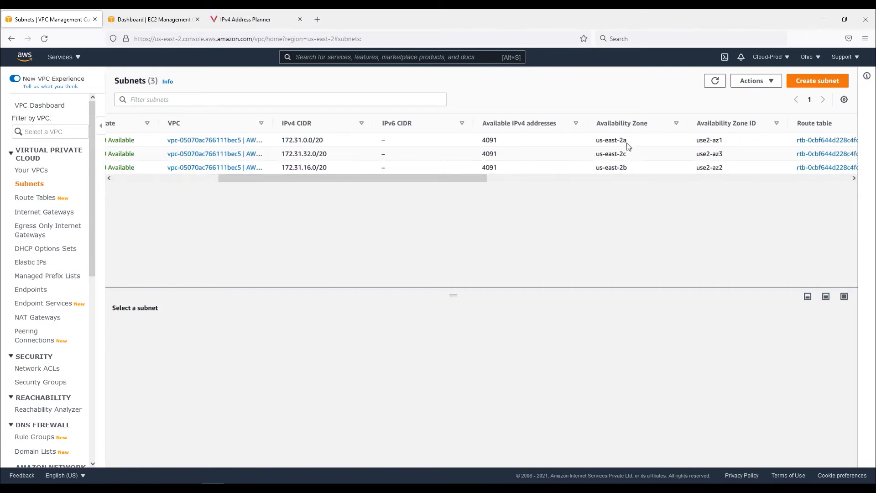
double_click(622, 154)
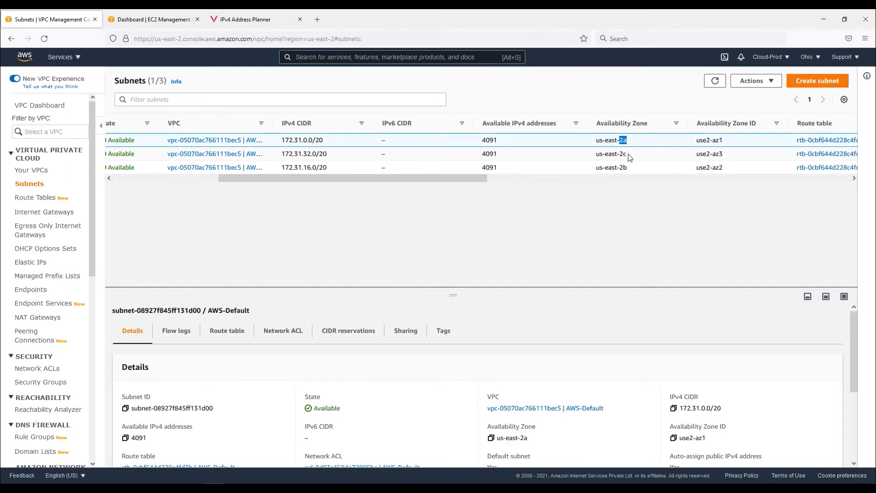
click(40, 105)
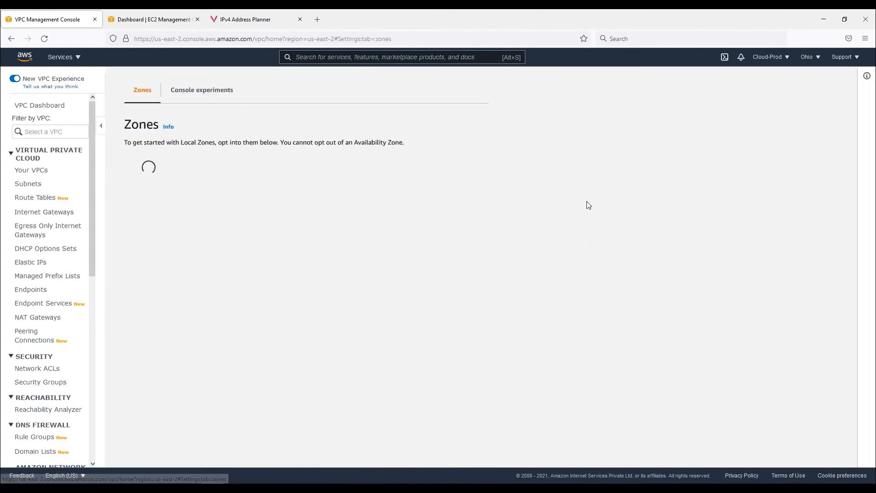
mouse_move(165, 248)
mouse_down()
mouse_move(157, 246)
mouse_move(161, 262)
mouse_up()
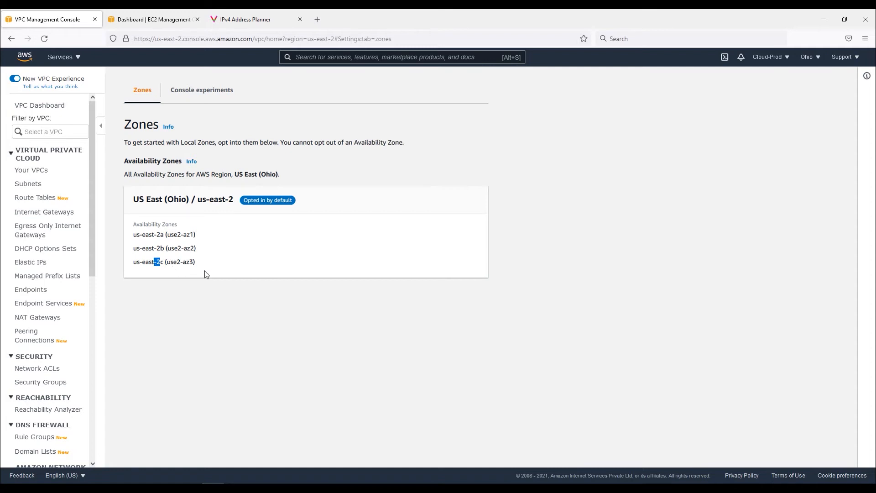
click(29, 183)
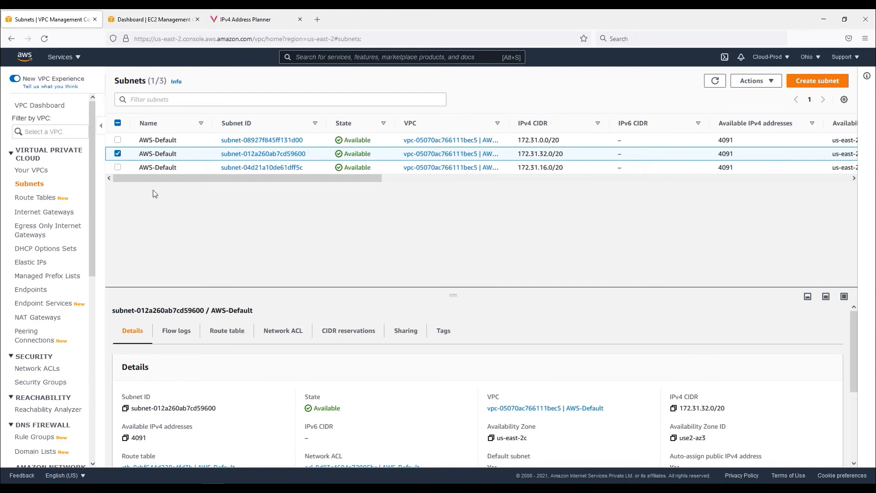
click(118, 154)
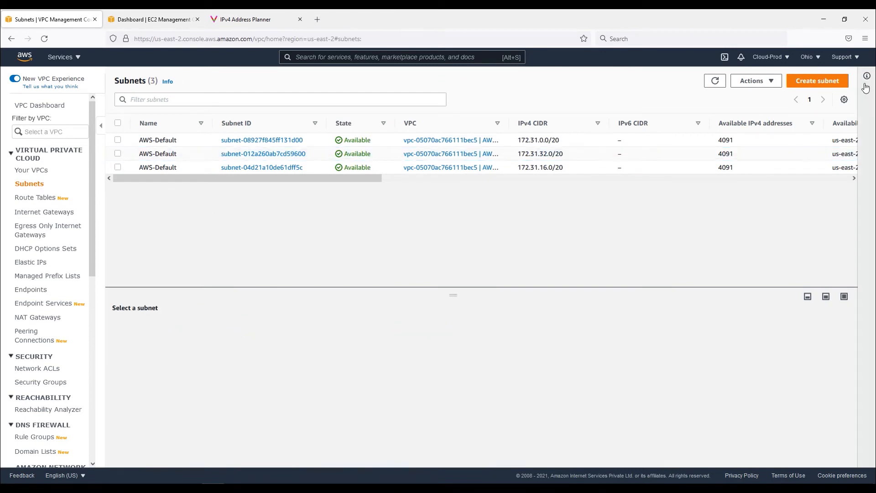
Start creating a subnet in MNGT-VPC named MNGT-PublicSub-2a and copy that name
click(815, 82)
click(97, 182)
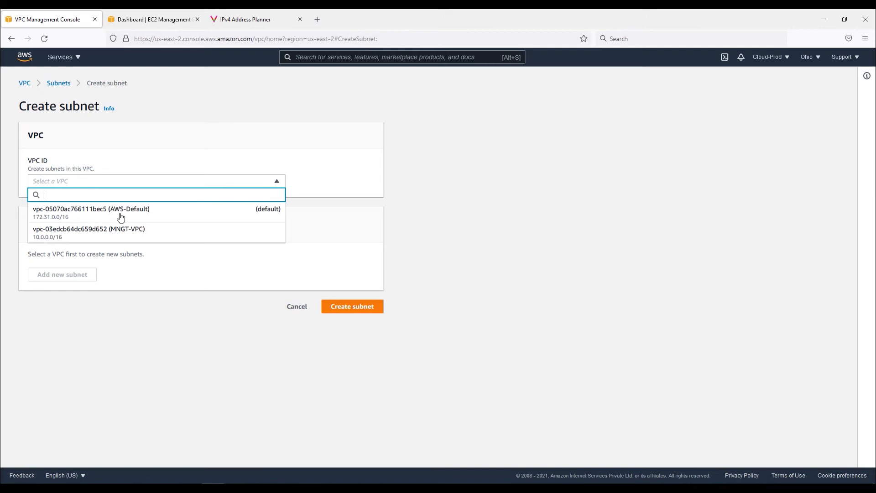
click(135, 232)
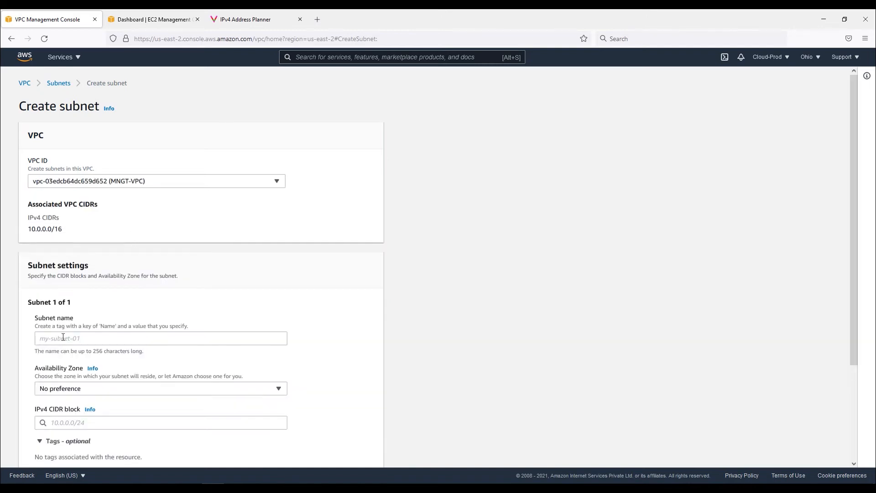
click(80, 340)
text(MNGT-PublicSub-2a)
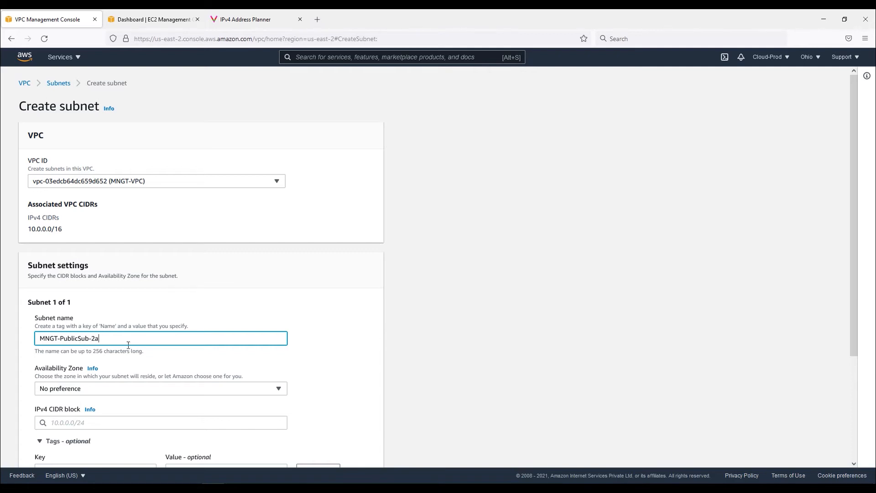
drag(129, 345, 20, 342)
Set the first subnet's availability zone to US East (Ohio) / us-east-2a
scroll(178, 343, down, 2)
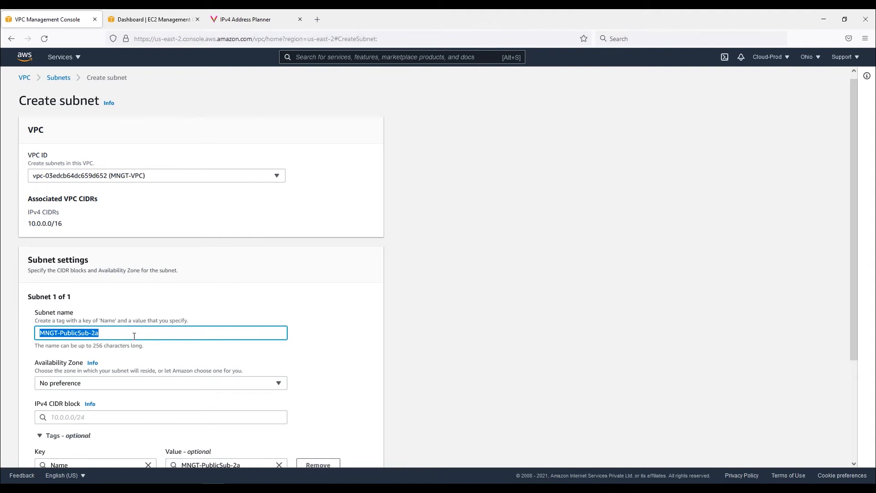
click(181, 343)
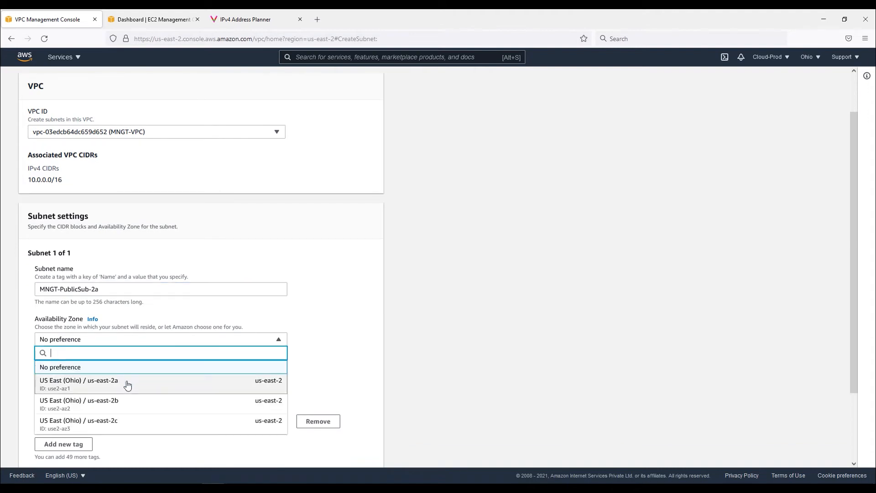
click(110, 385)
Copy 10.0.0.0/20 from the address planner and set it as the first subnet's IPv4 CIDR block
scroll(132, 370, down, 2)
click(75, 325)
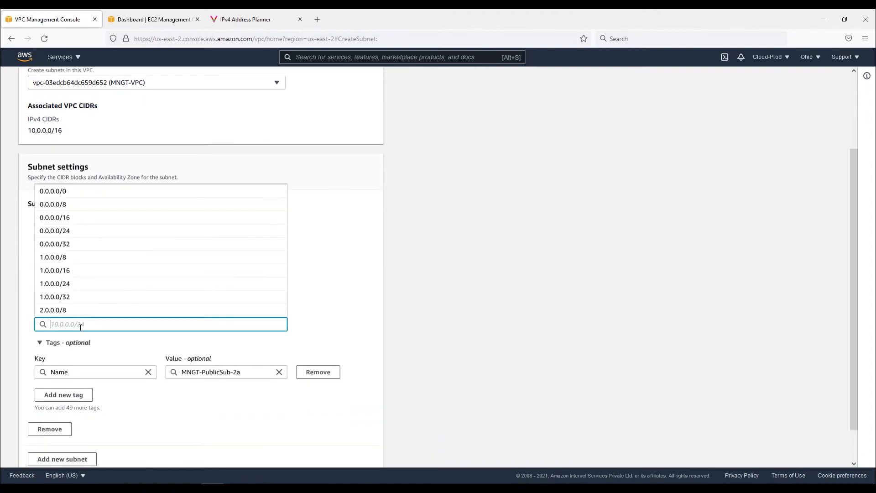
click(228, 19)
drag(263, 313, 220, 312)
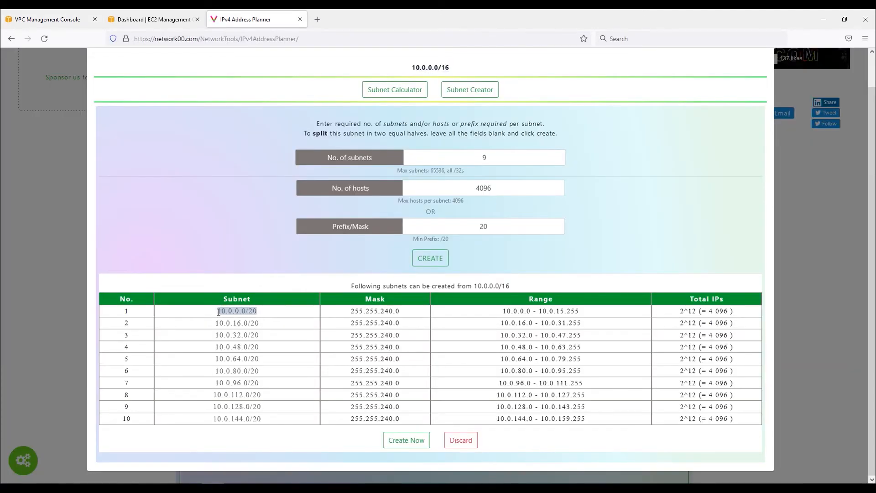
click(47, 20)
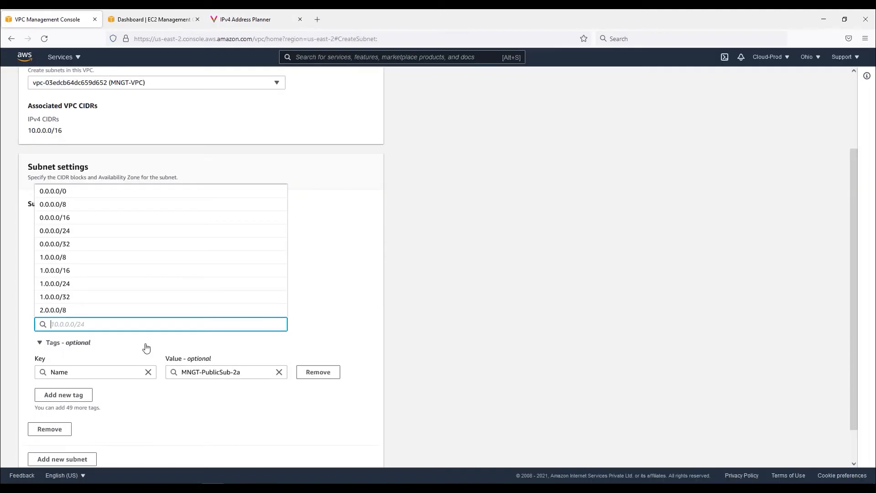
text(10.0.0.0/20)
click(332, 323)
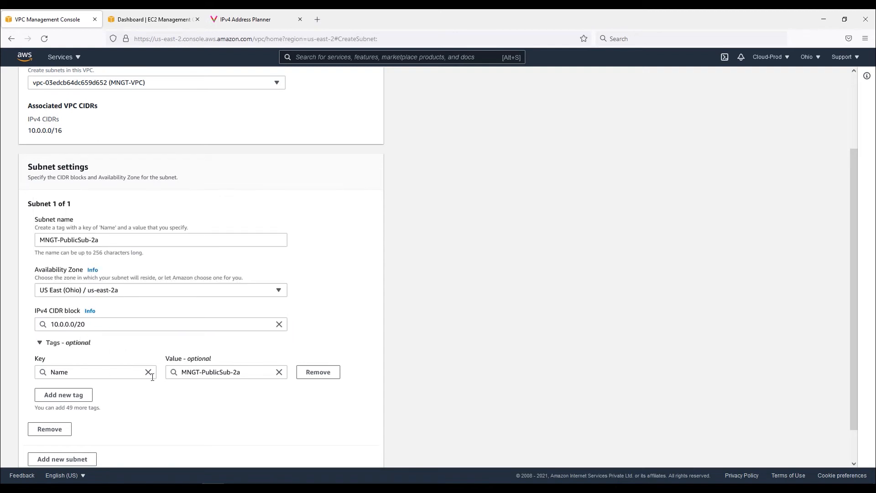
Add a second subnet and name it MNGT-PublicSub-2b
scroll(217, 398, down, 2)
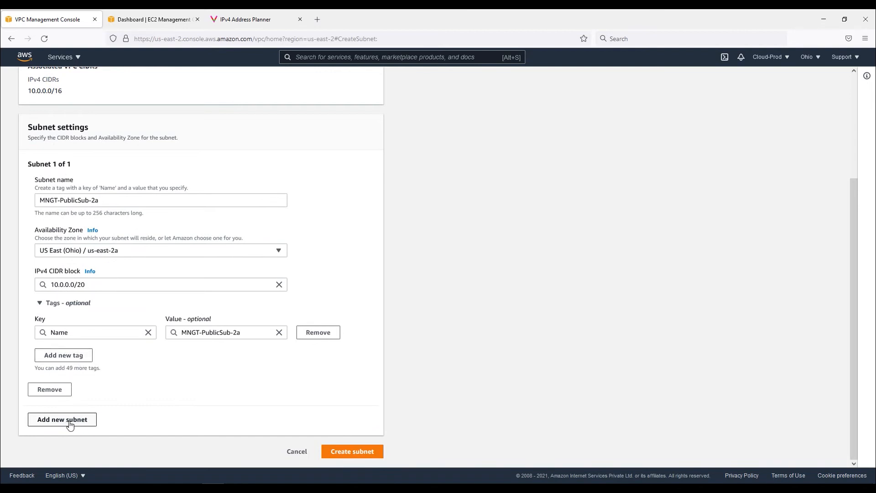
click(69, 424)
scroll(165, 392, down, 3)
click(63, 355)
text(10.0.0.0/20)
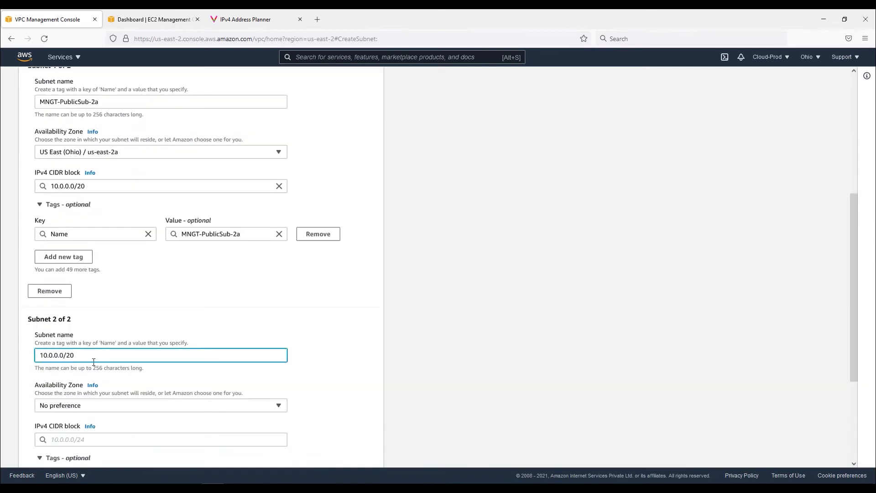
triple_click(49, 352)
drag(118, 98, 35, 101)
key(ctrl+c)
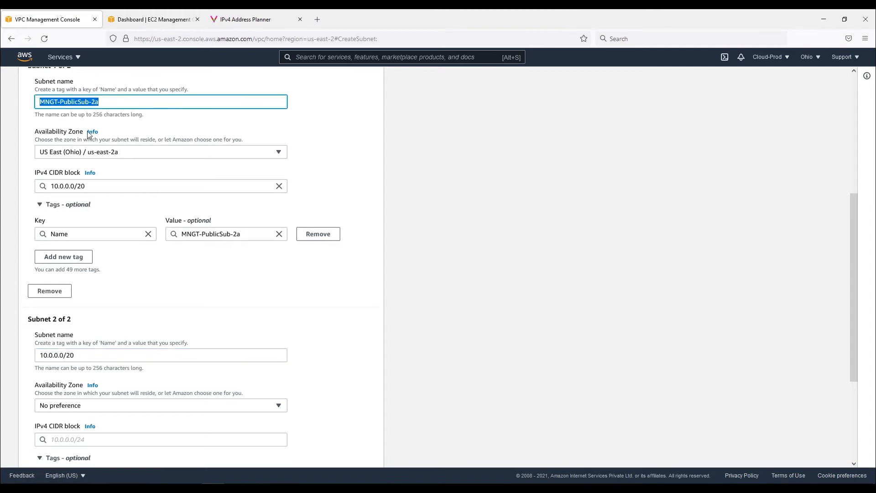
drag(99, 351, 16, 353)
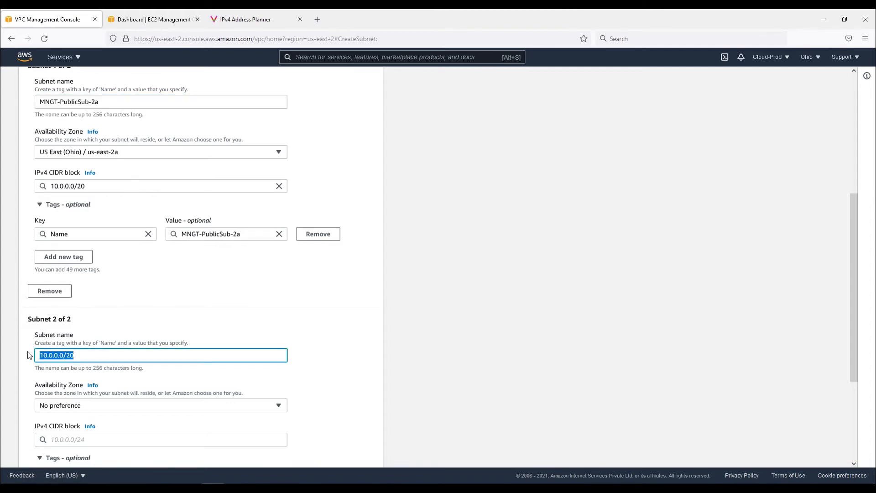
key(ctrl+v)
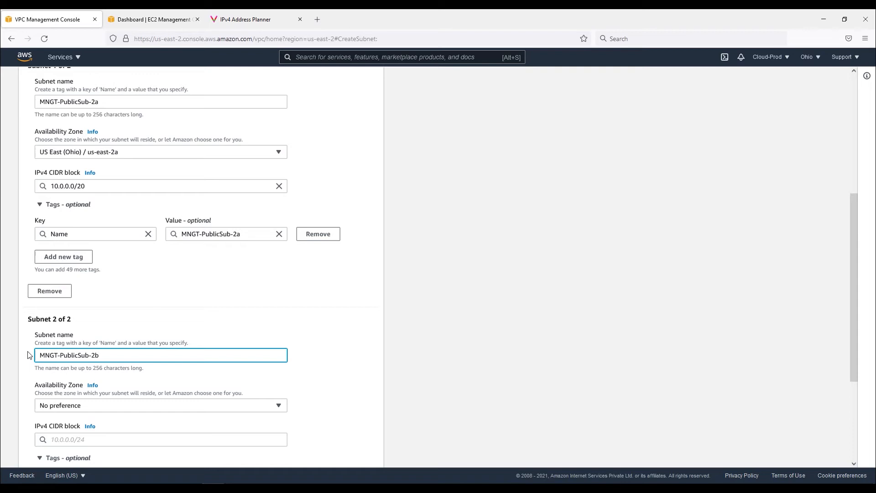
Set the second subnet's availability zone to US East (Ohio) / us-east-2b
click(191, 406)
click(133, 368)
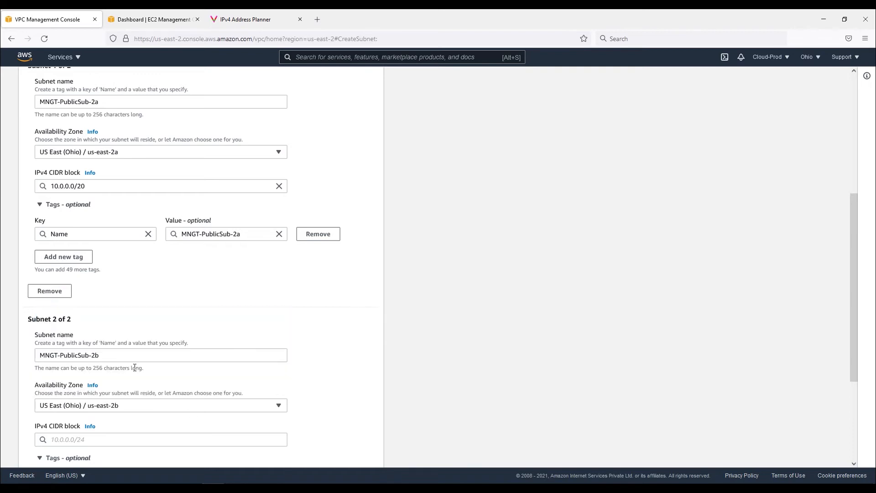
scroll(261, 345, down, 1)
scroll(262, 345, down, 2)
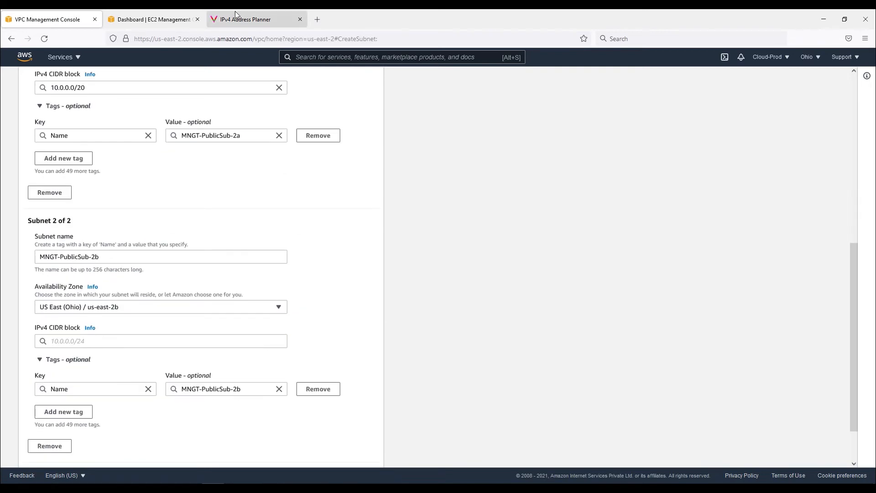
Copy 10.0.16.0/20 from the address planner and set it as the second subnet's IPv4 CIDR block
click(246, 19)
drag(269, 325, 214, 324)
key(ctrl+c)
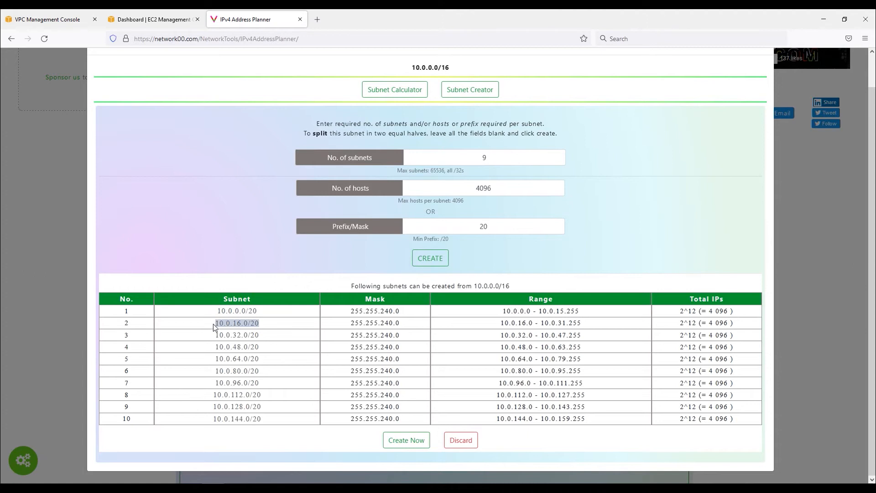
click(49, 19)
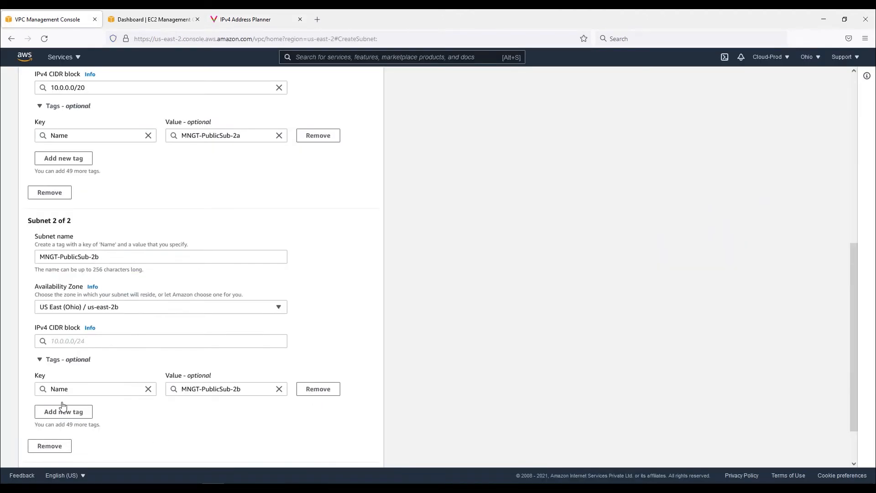
click(70, 340)
key(ctrl+v)
click(330, 340)
Add a third subnet and name it MNGT-PublicSub-2c
scroll(237, 410, down, 2)
click(81, 427)
scroll(145, 388, down, 1)
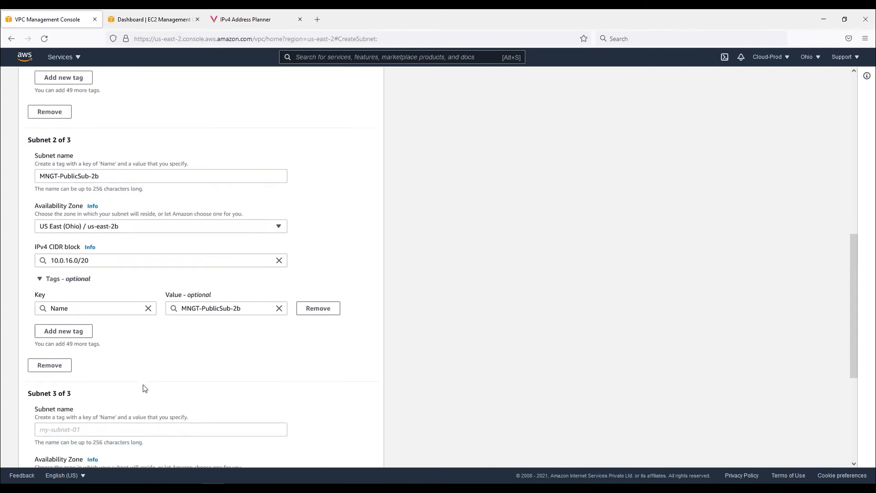
drag(122, 158, 40, 165)
key(ctrl+c)
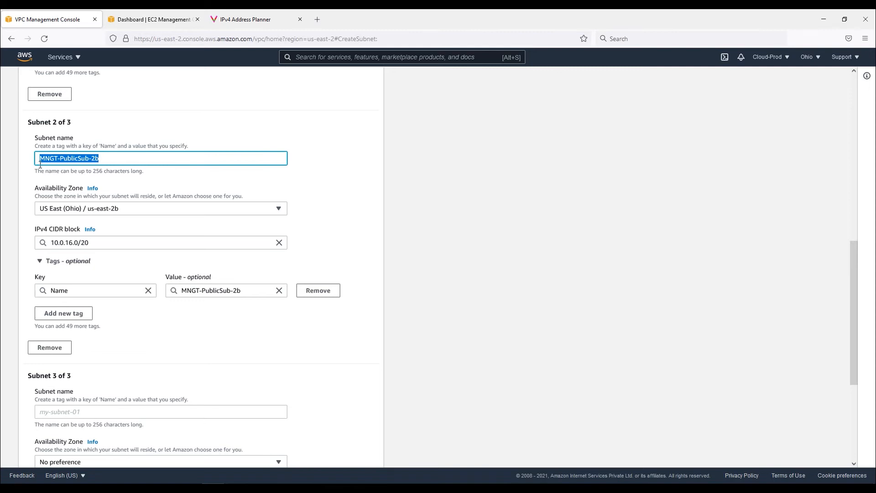
click(64, 411)
key(ctrl+v)
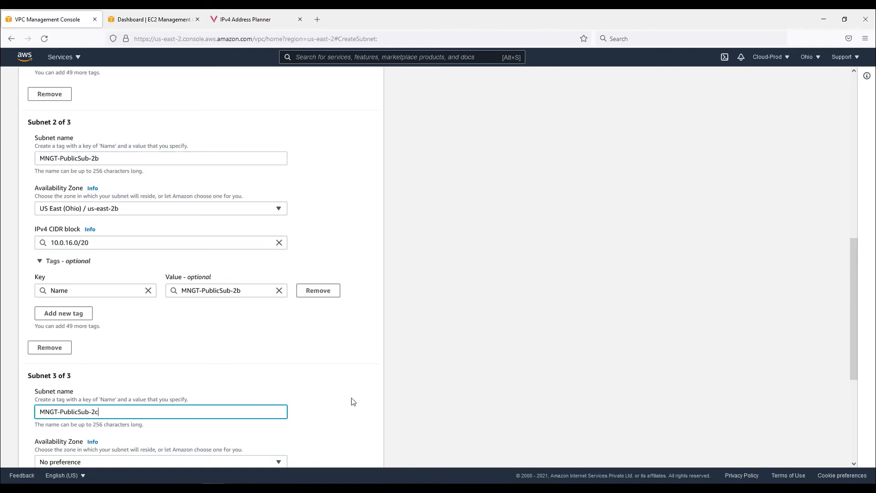
Set the third subnet's availability zone to US East (Ohio) / us-east-2c
scroll(319, 397, down, 3)
click(202, 364)
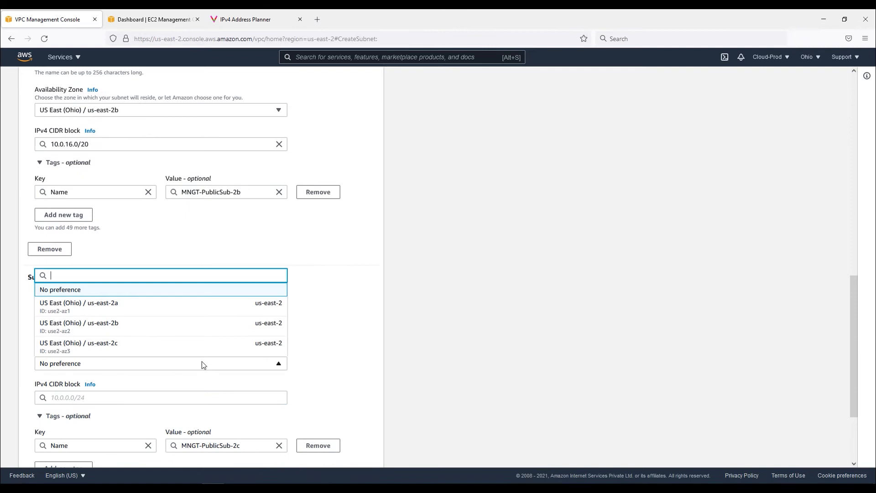
click(150, 343)
Copy 10.0.32.0/20 from the address planner and set it as the third subnet's IPv4 CIDR block
scroll(88, 333, down, 3)
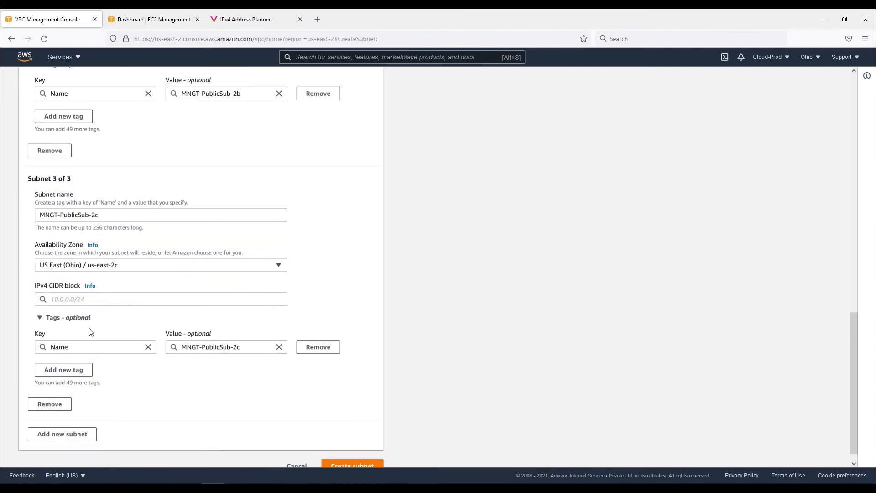
click(237, 26)
drag(259, 335, 214, 335)
key(ctrl+c)
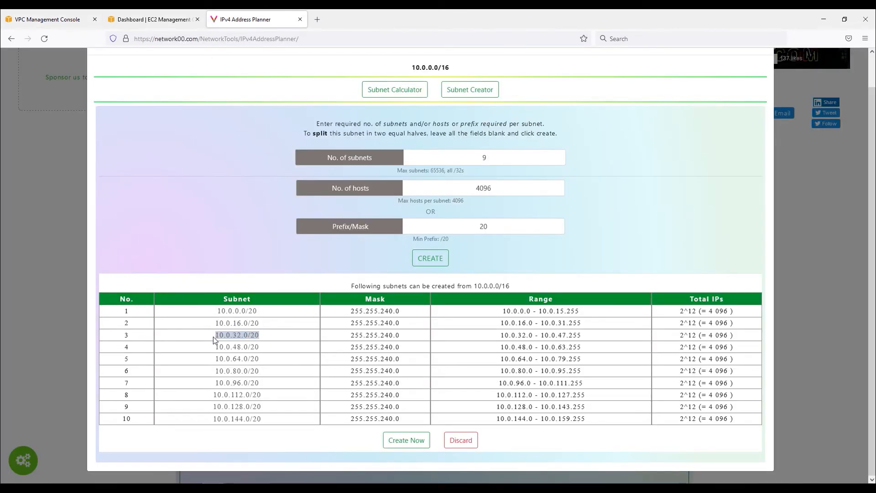
click(67, 26)
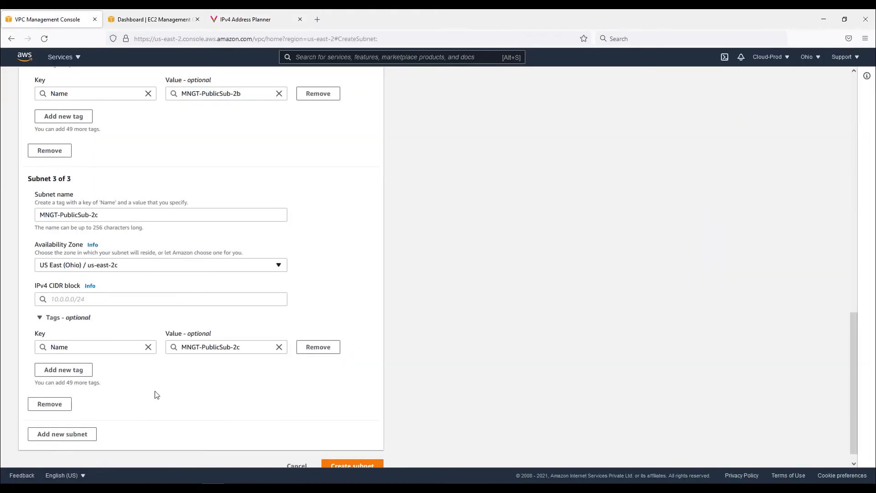
click(72, 298)
key(ctrl+v)
click(342, 301)
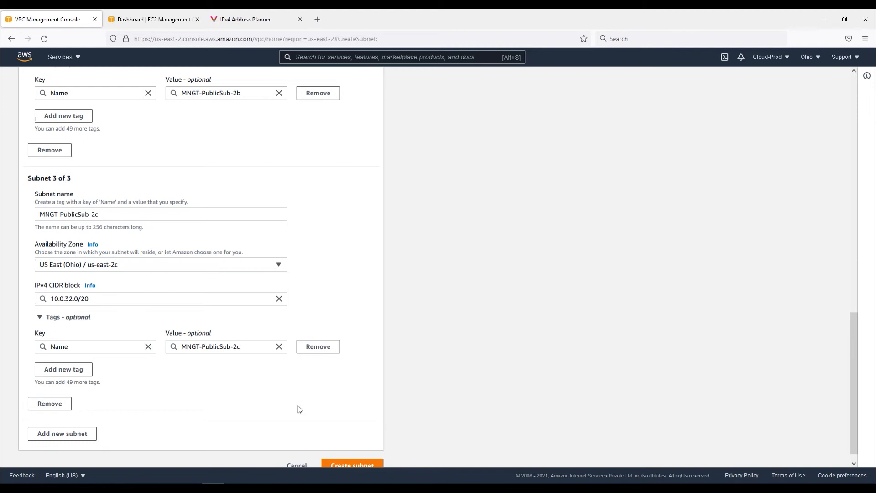
Create the three subnets and clear the subnet ID filters from the subnet list
scroll(320, 433, down, 1)
click(354, 454)
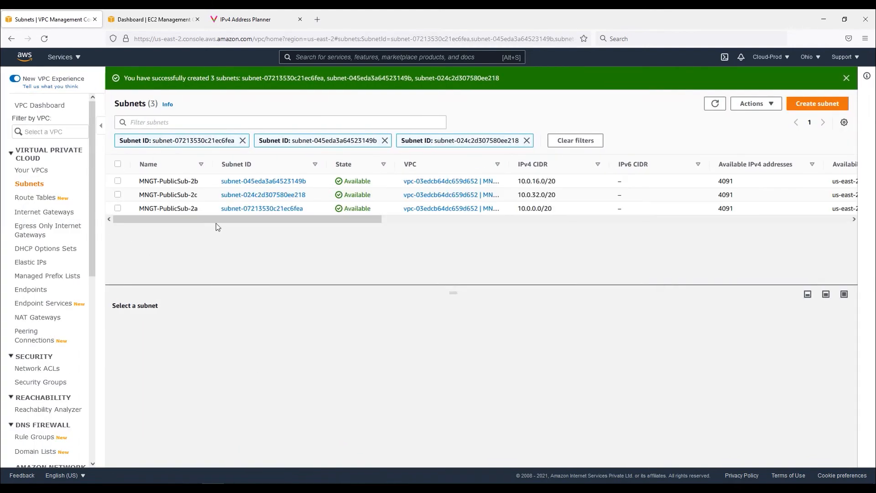
click(576, 140)
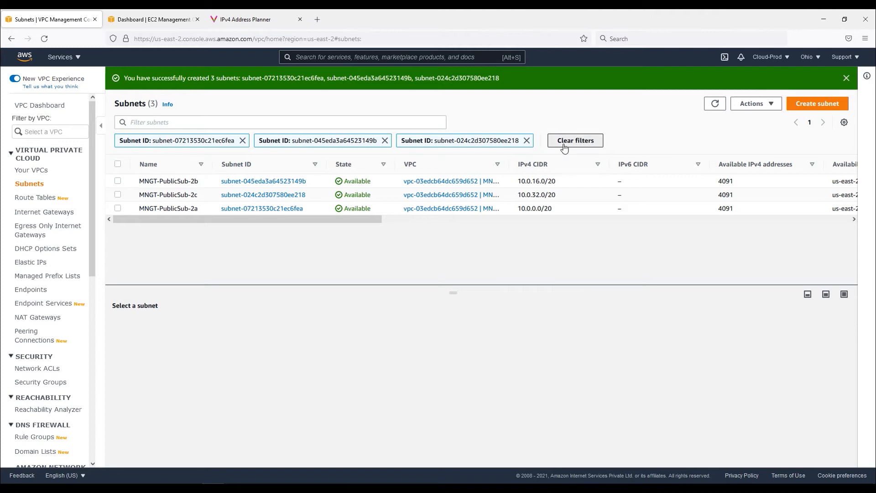
click(847, 78)
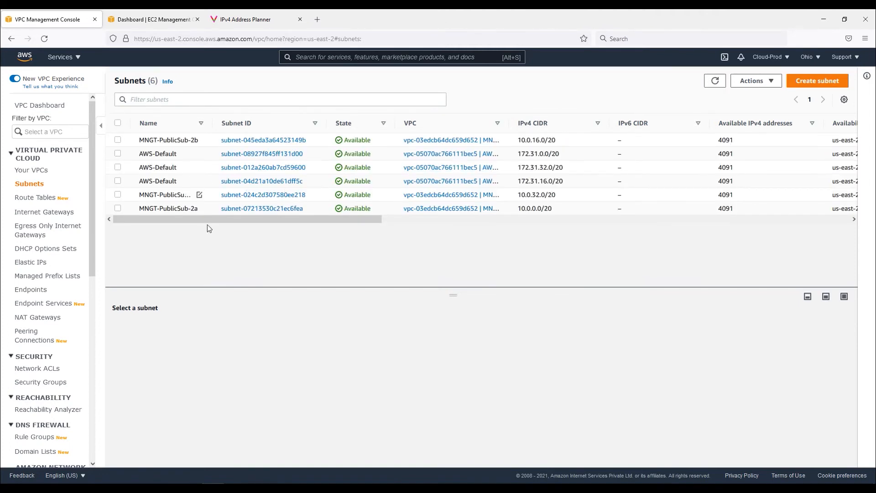
Sort the subnets by name and examine the new subnets' CIDR, availability zone and auto-assign columns
click(172, 124)
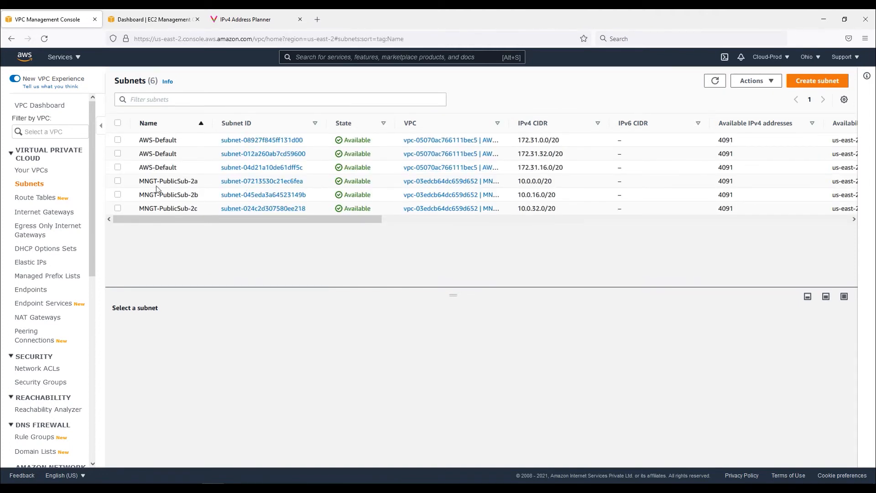
click(118, 181)
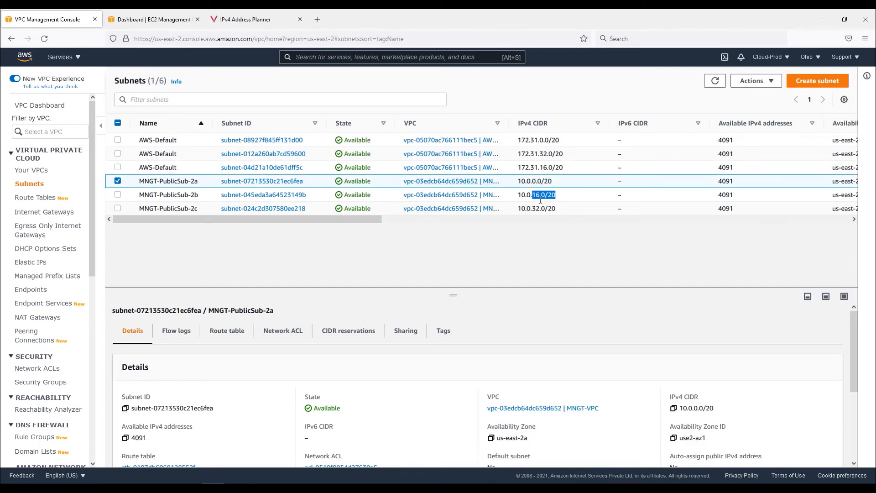
click(542, 195)
drag(555, 209, 551, 209)
drag(313, 221, 421, 232)
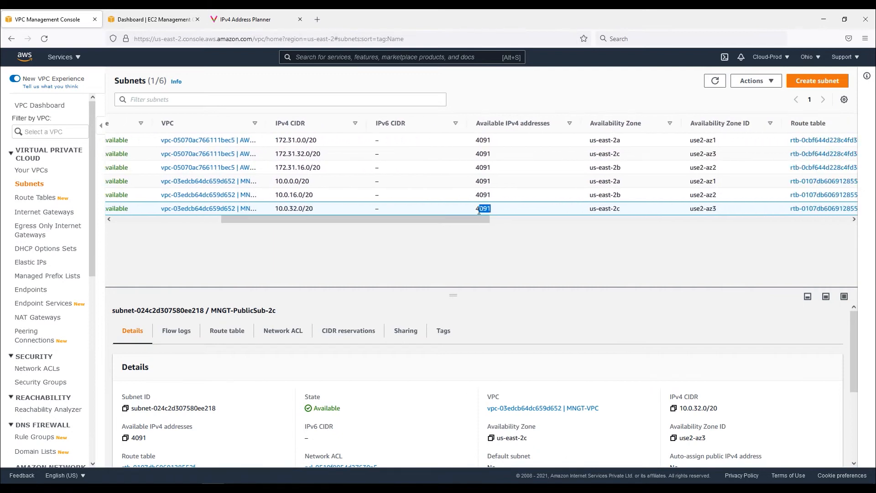
drag(460, 221, 651, 229)
drag(635, 182, 168, 275)
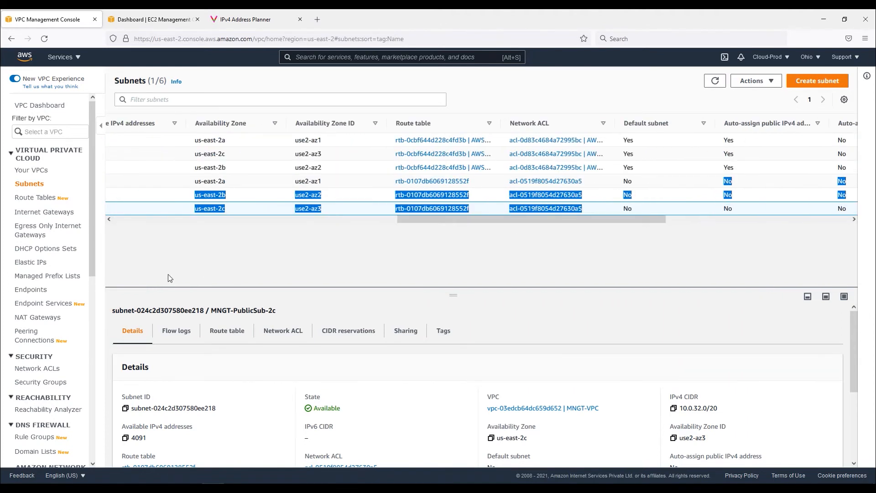
drag(445, 220, 628, 233)
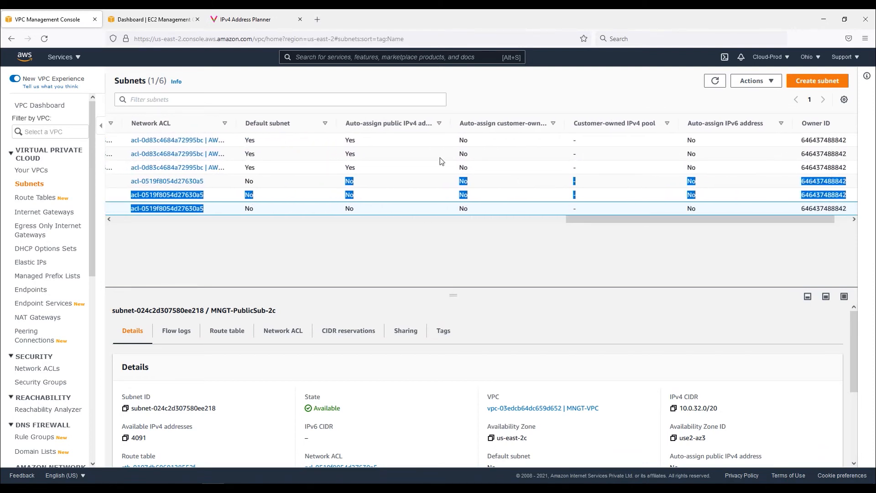
click(592, 227)
drag(568, 227, 86, 242)
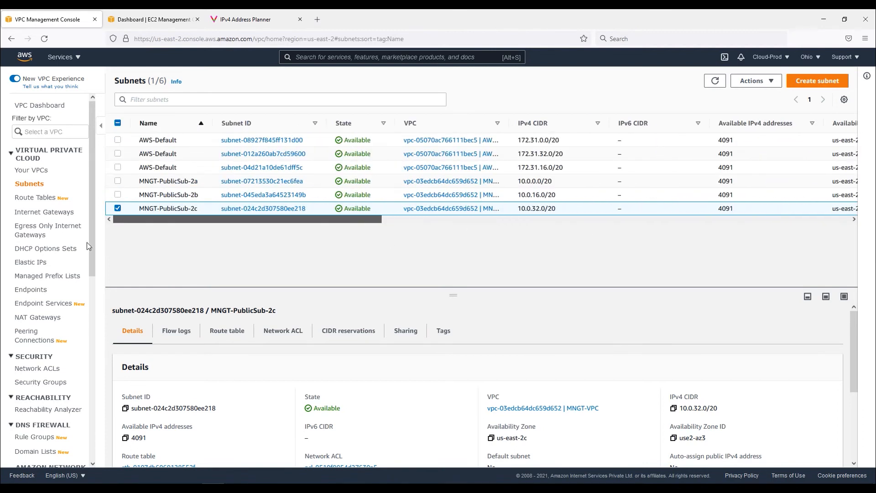
Enable auto-assign public IPv4 address on subnet MNGT-PublicSub-2a
click(118, 208)
click(122, 182)
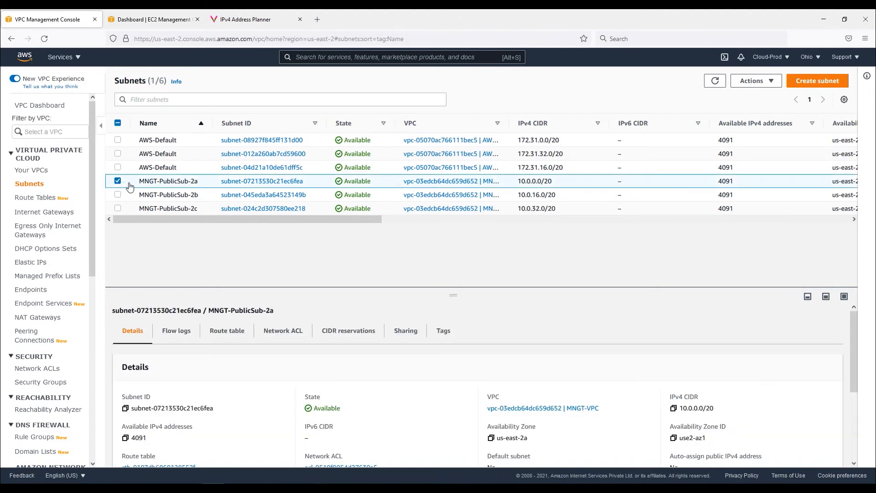
click(753, 80)
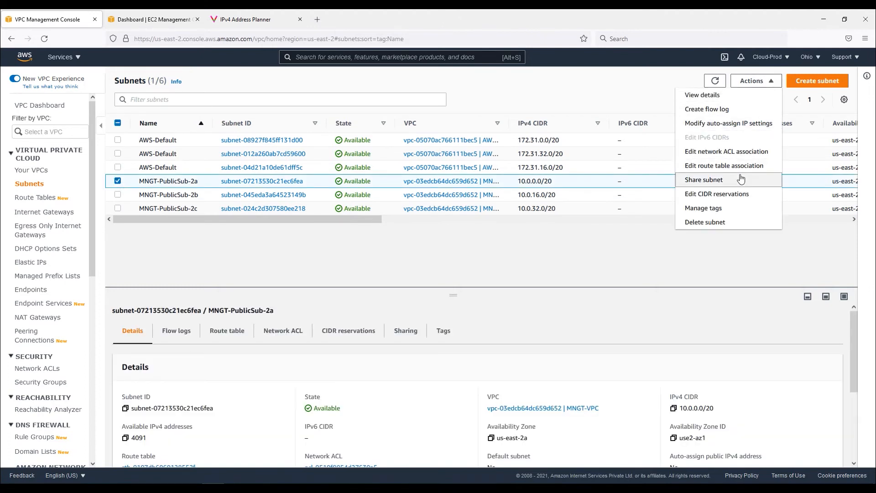
click(747, 130)
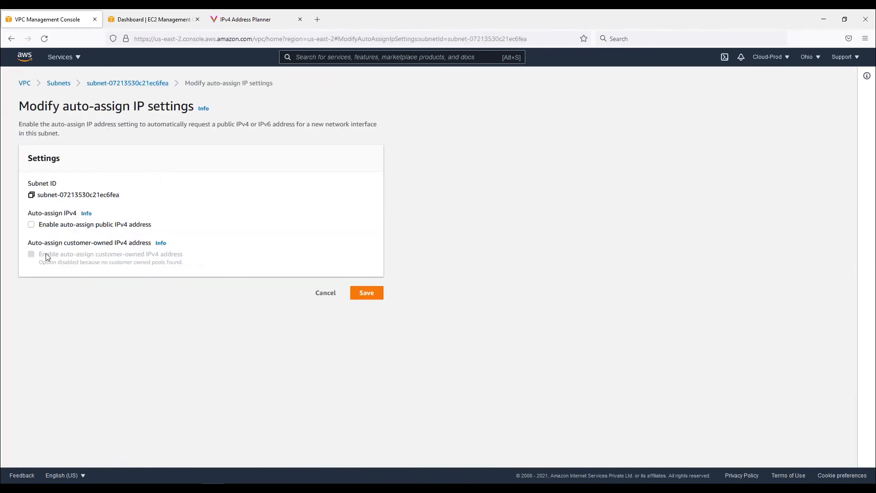
click(30, 225)
click(369, 294)
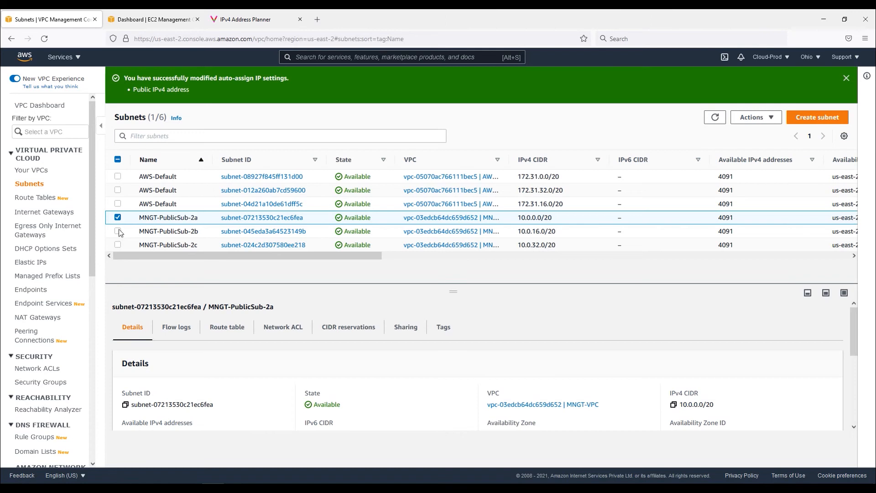
Enable auto-assign public IPv4 address on subnet MNGT-PublicSub-2b
click(118, 217)
click(117, 231)
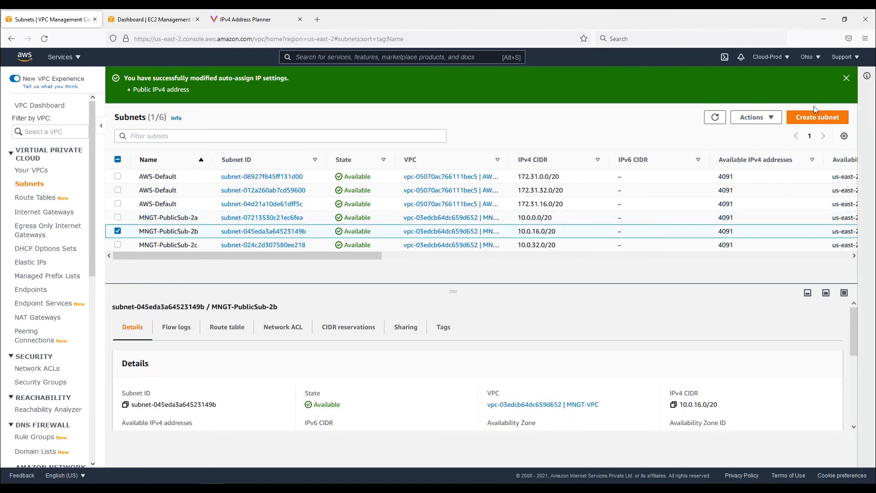
click(756, 117)
click(715, 163)
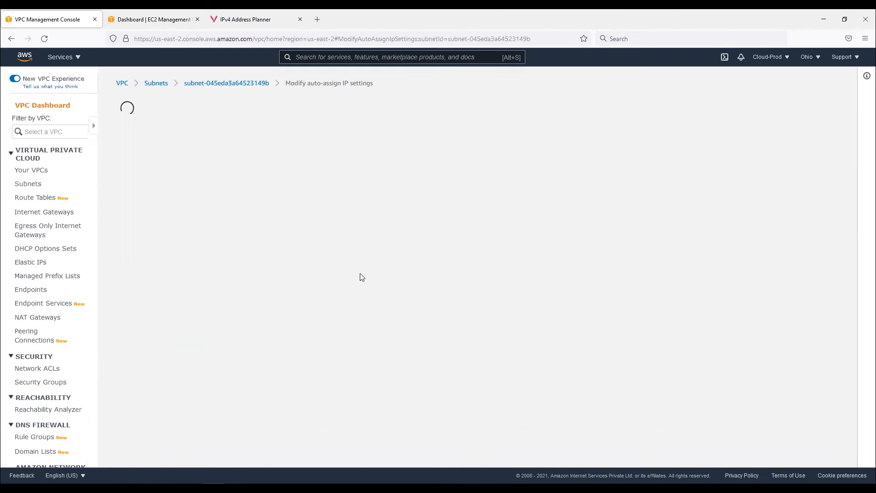
click(31, 224)
click(366, 283)
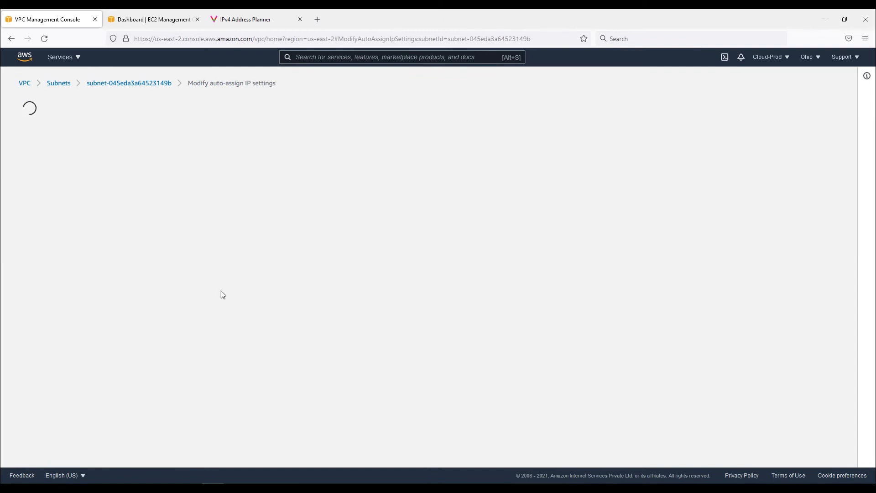
Enable auto-assign public IPv4 address on subnet MNGT-PublicSub-2c
click(117, 231)
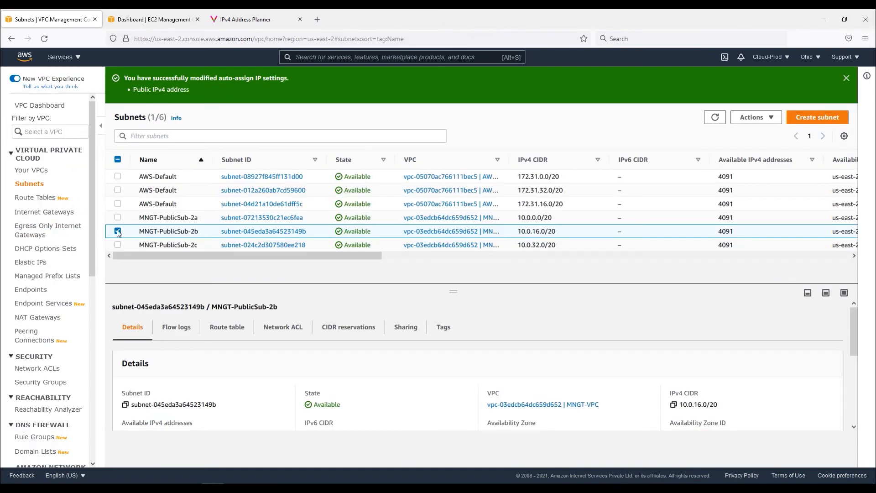
click(118, 245)
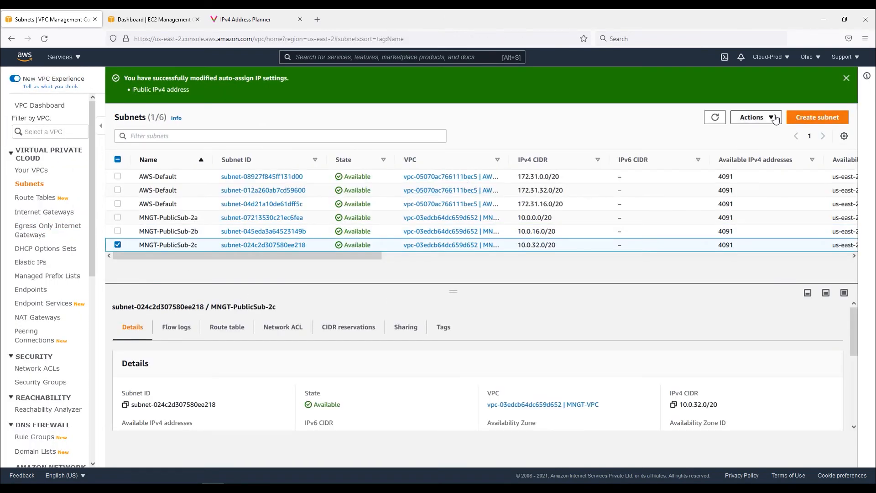
click(753, 117)
click(729, 160)
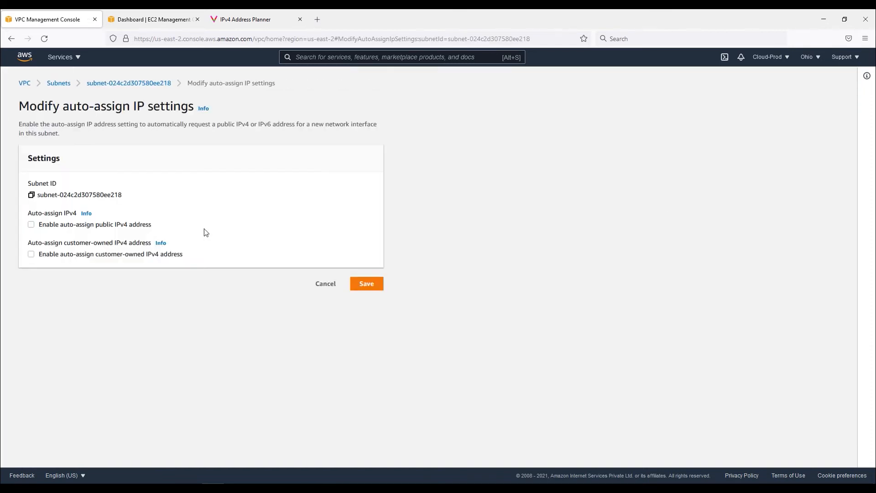
click(366, 295)
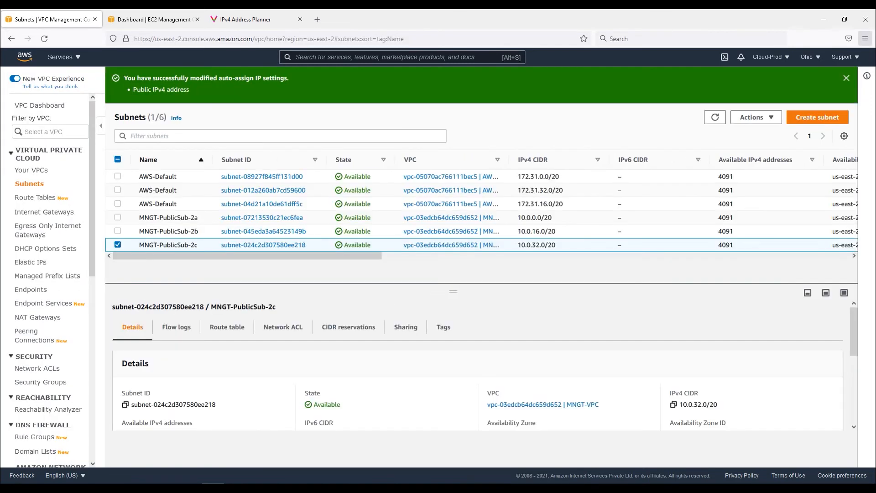
click(846, 78)
click(117, 209)
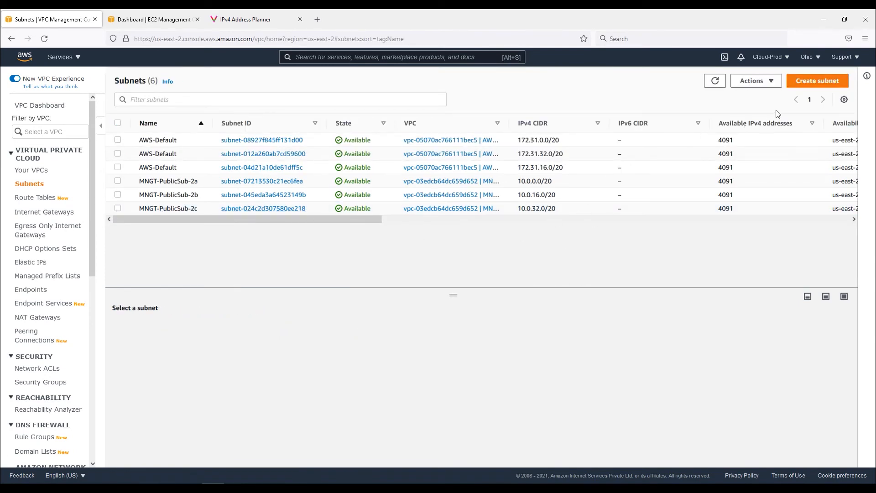
Start a new subnet in MNGT-VPC named MNGT-PrivateSub-2a in availability zone us-east-2a
click(819, 83)
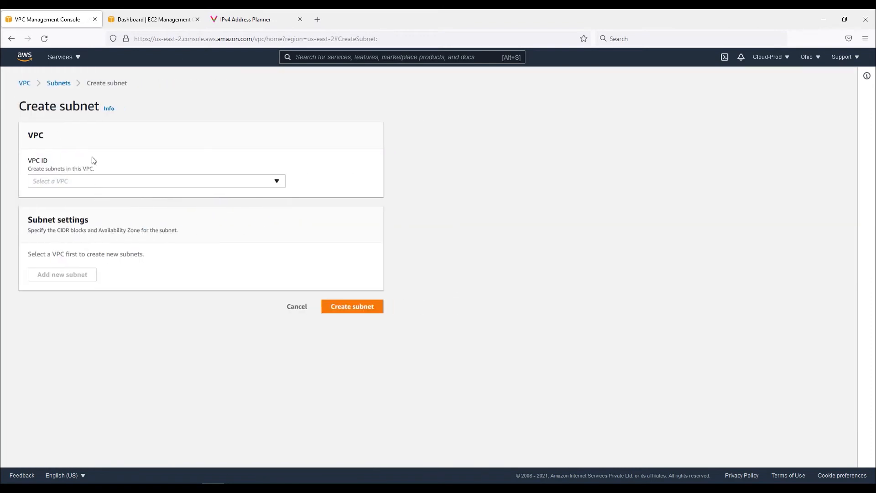
click(54, 84)
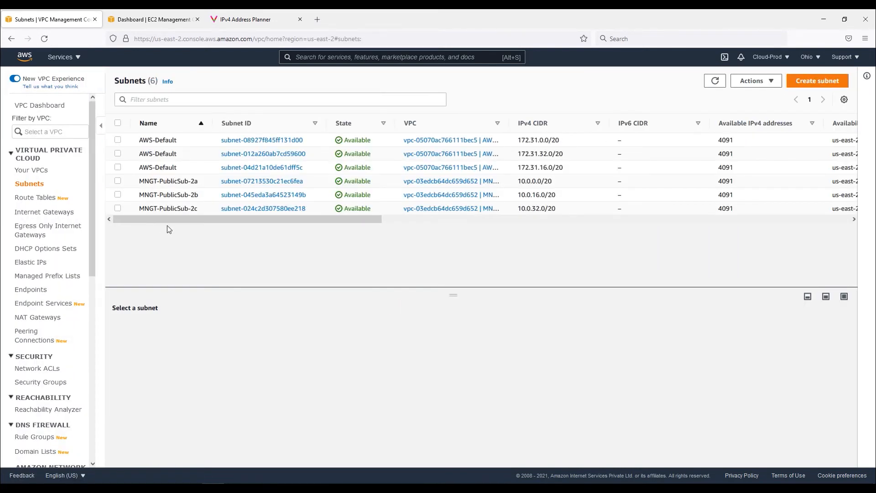
click(818, 82)
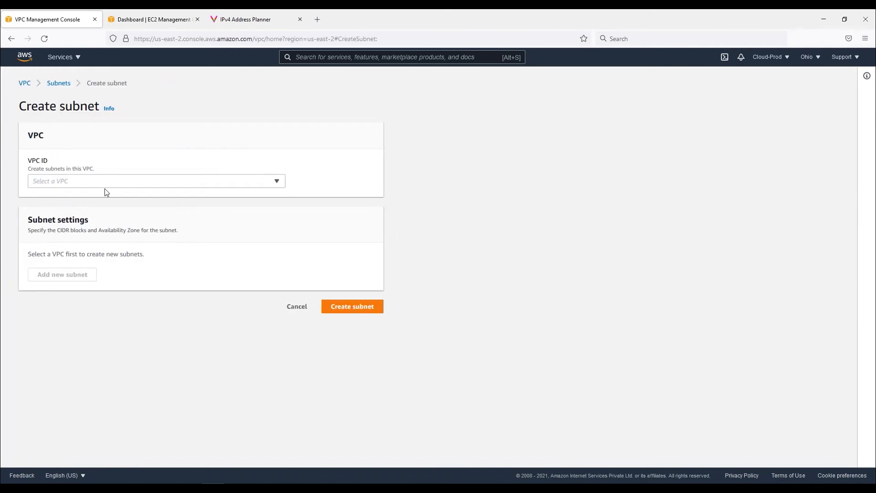
click(106, 182)
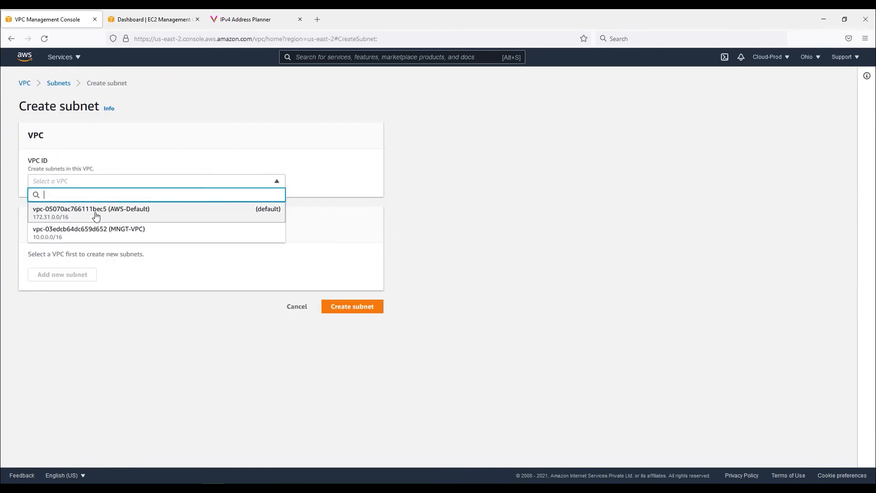
click(120, 236)
click(91, 338)
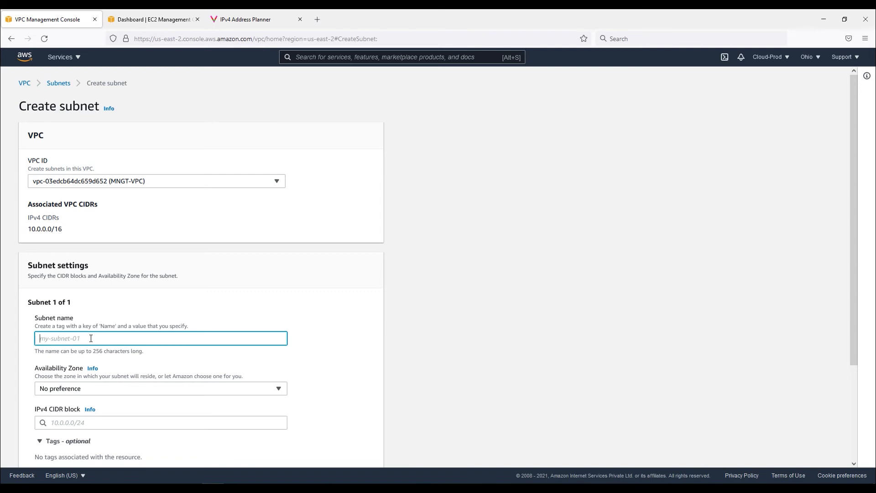
text(MNGT-PrivateSub-2a)
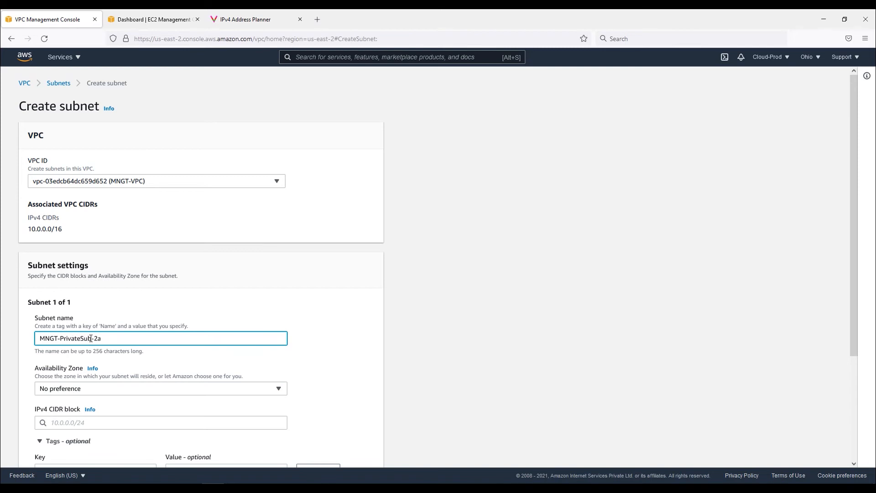
click(199, 390)
click(120, 339)
Copy 10.0.48.0/20 from the IPv4 Address Planner and set it as the first subnet's IPv4 CIDR block
scroll(273, 297, down, 2)
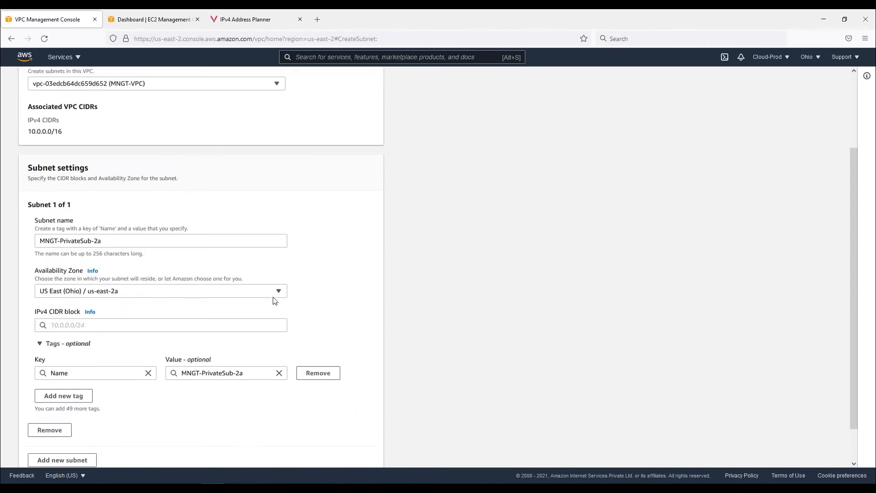
click(234, 20)
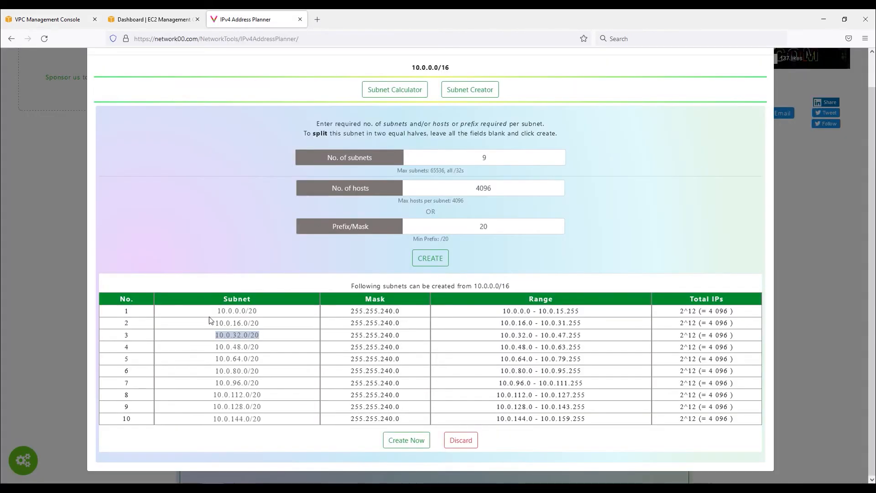
drag(270, 348, 217, 347)
key(ctrl+c)
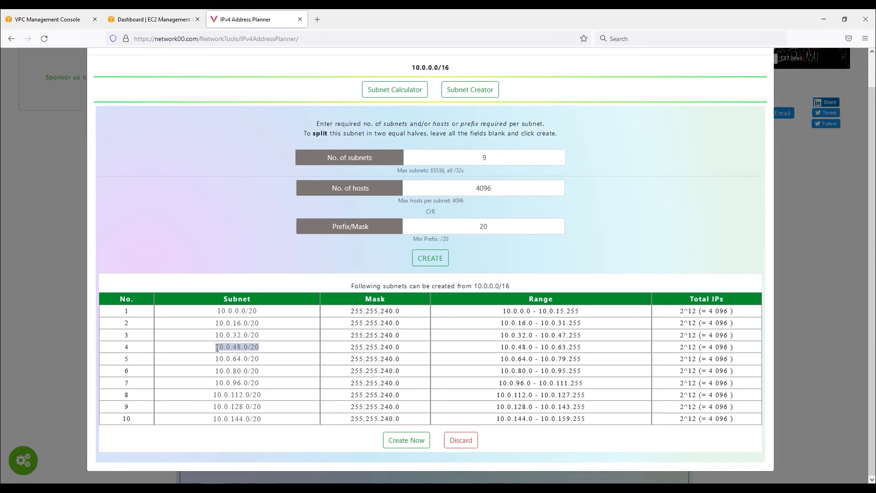
click(26, 17)
click(116, 323)
key(ctrl+v)
click(462, 318)
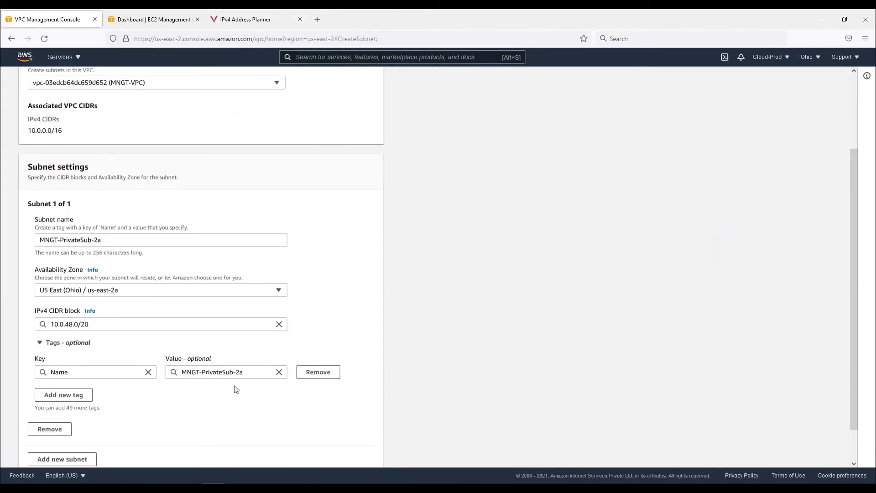
Add a second subnet and name it MNGT-PrivateSub-2b
scroll(237, 385, down, 1)
click(62, 418)
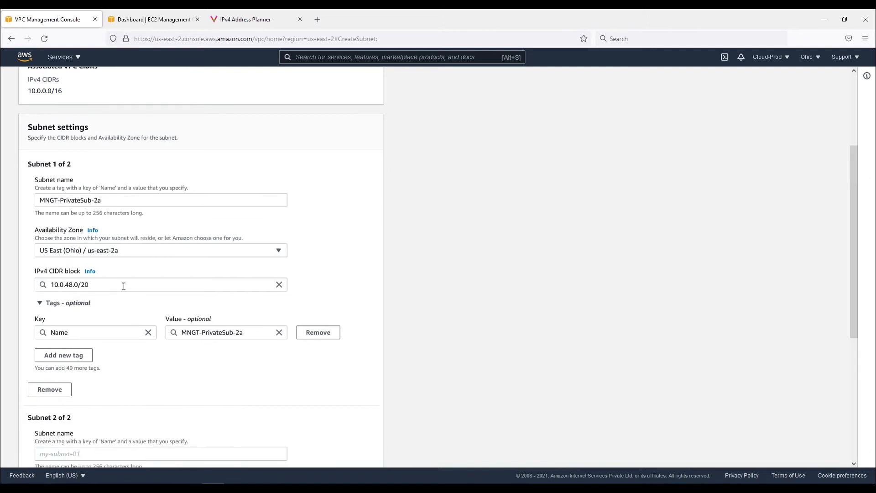
drag(103, 200, 25, 199)
key(ctrl+c)
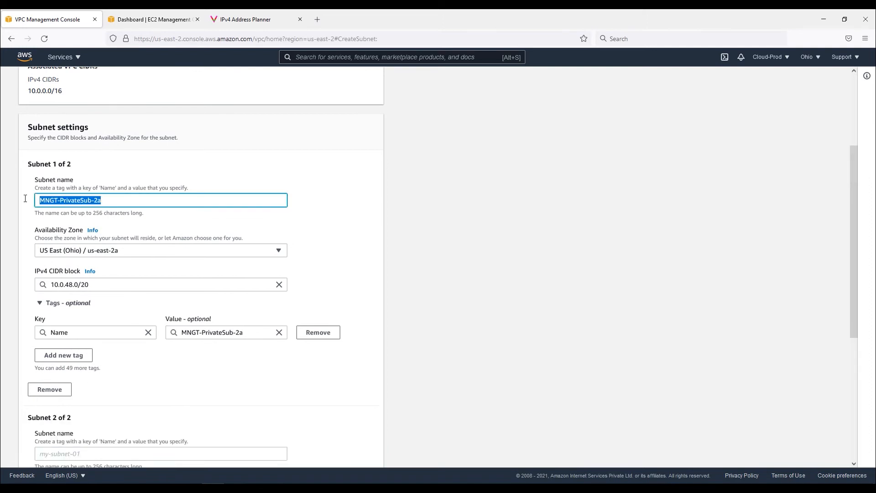
scroll(132, 265, down, 2)
click(80, 355)
key(ctrl+v)
text(b)
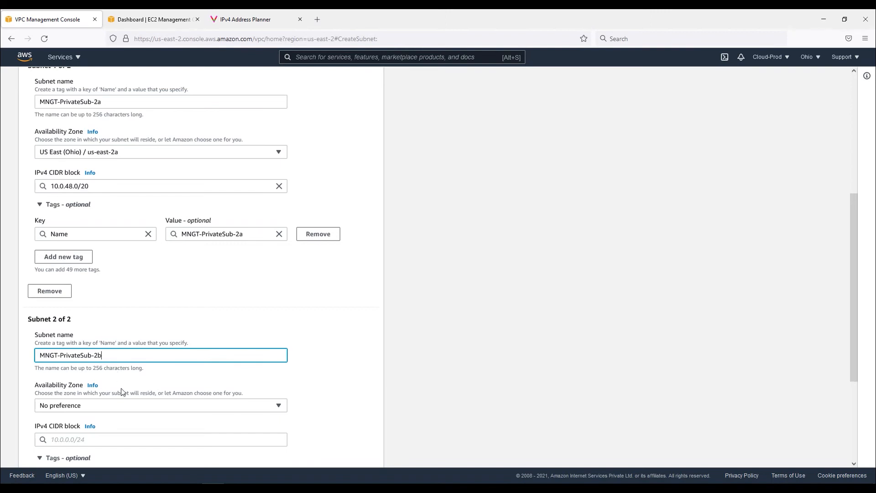
Set the second subnet's zone to us-east-2b and paste 10.0.64.0/20 from the planner as its CIDR block
scroll(120, 388, down, 1)
click(136, 355)
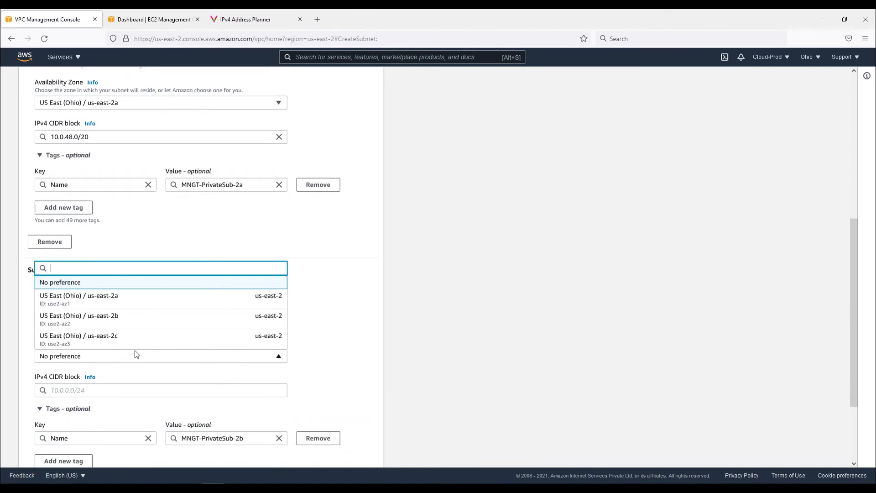
click(136, 315)
scroll(135, 139, down, 1)
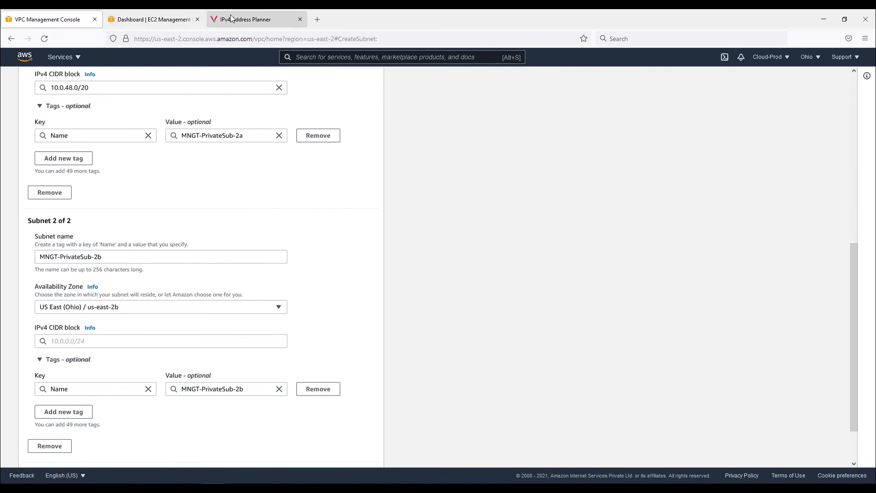
click(247, 19)
drag(261, 359, 208, 361)
key(ctrl+c)
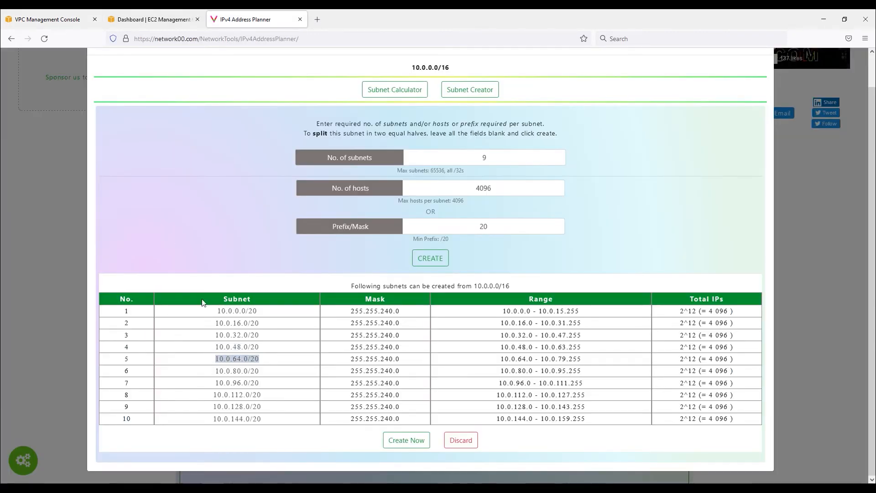
click(54, 20)
click(91, 342)
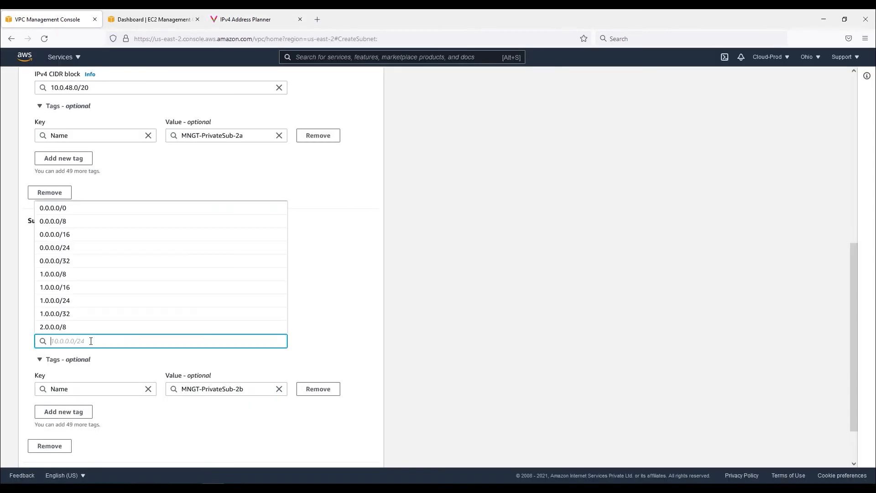
key(ctrl+v)
click(327, 337)
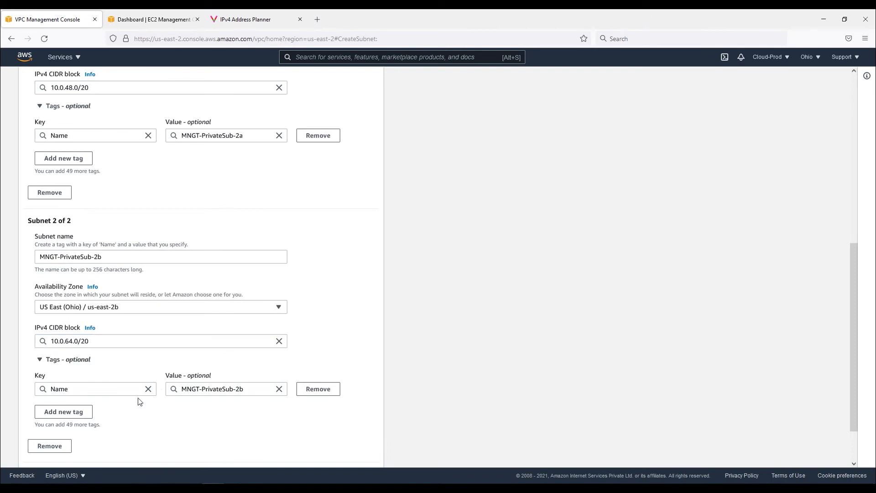
Add a third subnet and name it MNGT-PrivateSub-2c
scroll(76, 433, down, 2)
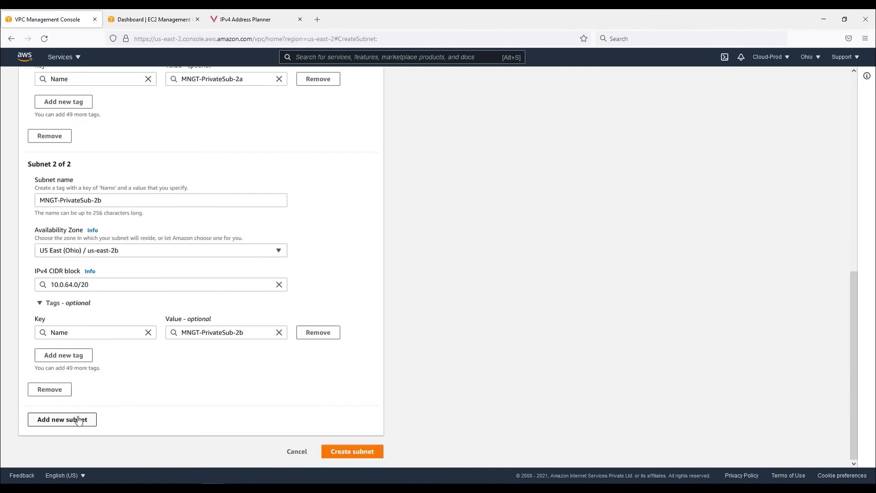
click(74, 420)
drag(110, 201, 27, 200)
key(ctrl+c)
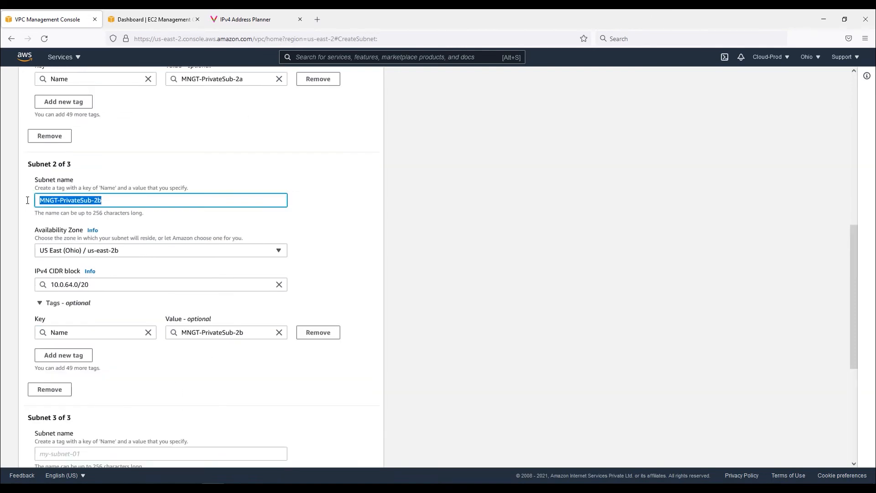
click(91, 450)
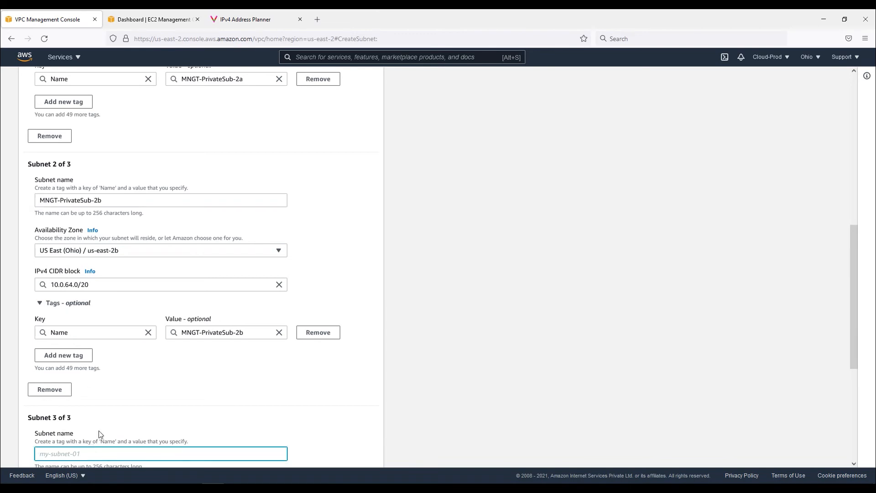
key(ctrl+v)
scroll(201, 334, down, 3)
key(BackSpace)
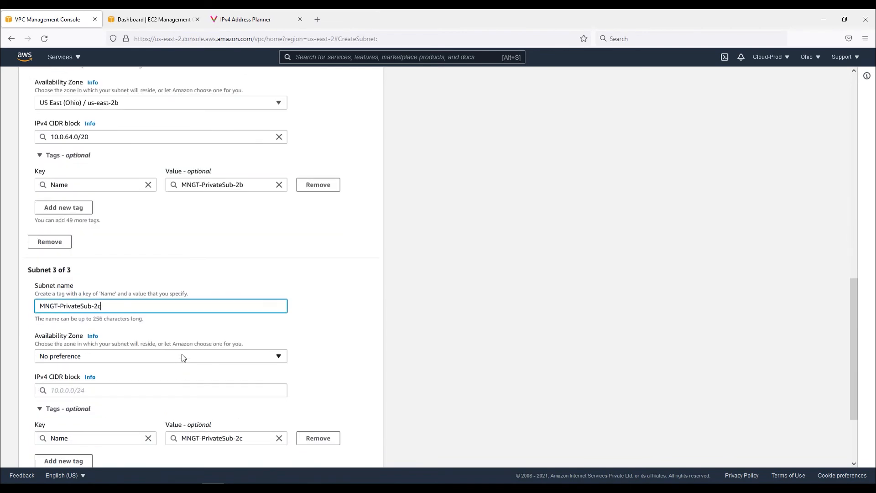
Set the third subnet's zone to us-east-2c and paste 10.0.80.0/20 from the planner as its CIDR block
click(211, 360)
click(133, 335)
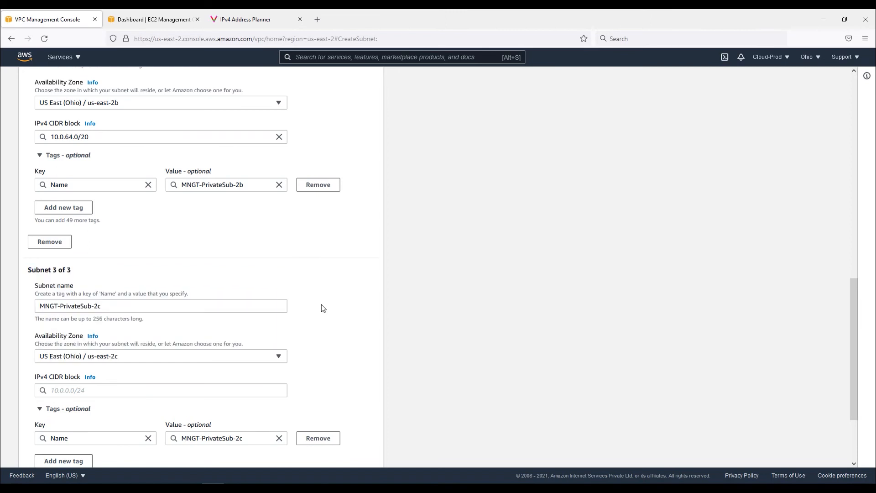
scroll(205, 327, down, 2)
click(247, 19)
drag(264, 371, 212, 372)
key(ctrl+c)
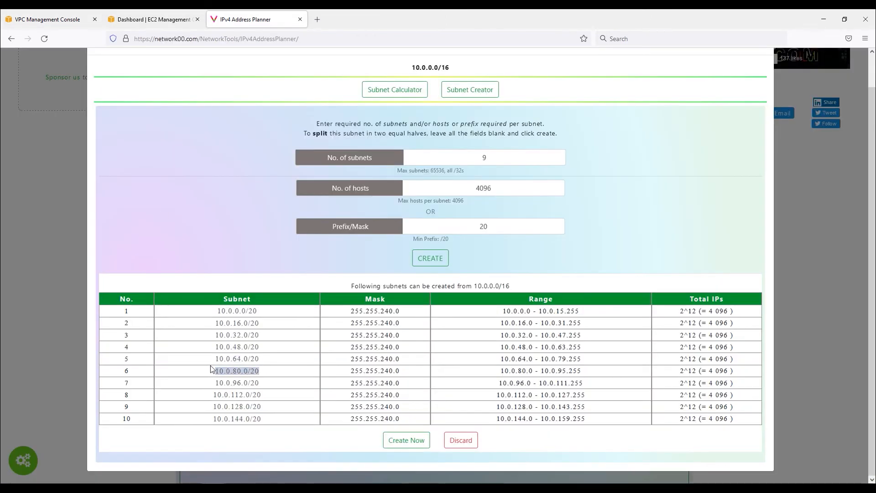
click(47, 16)
click(72, 292)
key(ctrl+v)
click(313, 289)
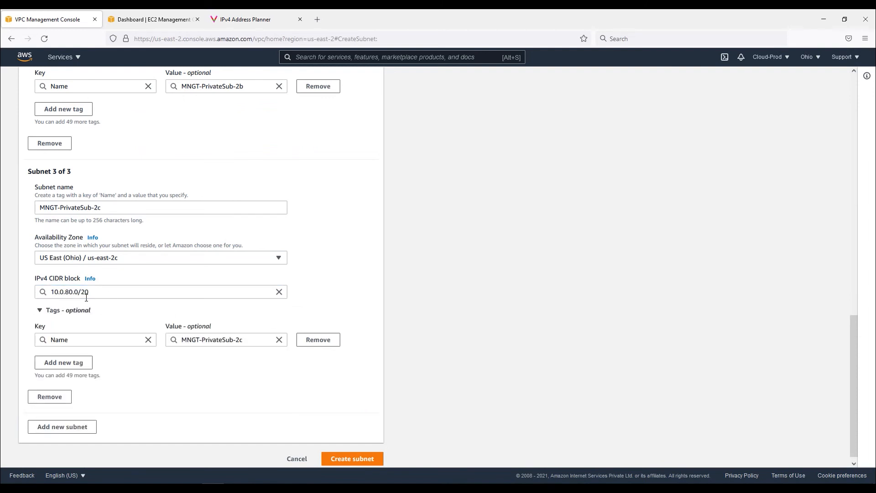
Create the three private subnets, dismiss the notice, and clear the subnet ID filters
click(340, 459)
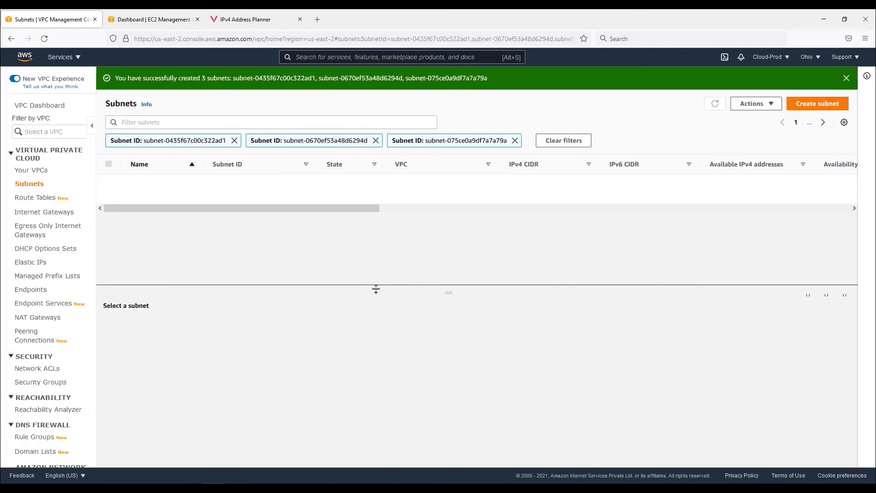
click(847, 80)
click(579, 120)
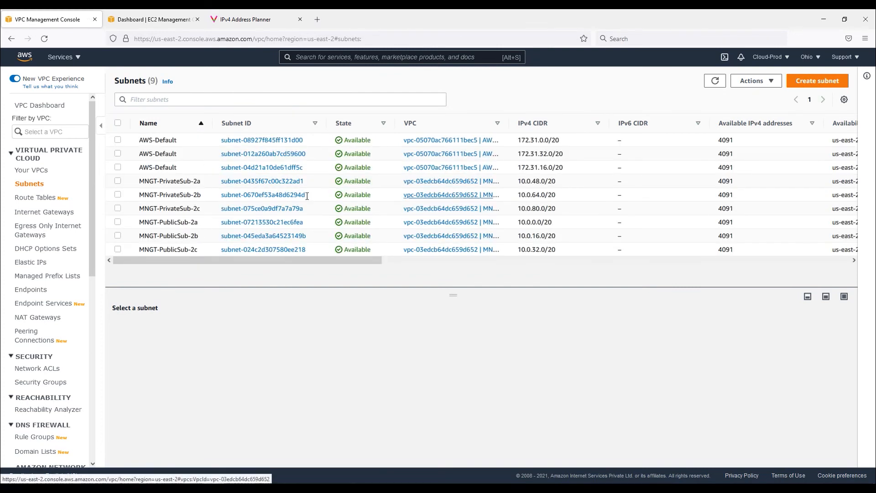
Examine the details of the private subnets MNGT-PrivateSub-2a and 2b, including their route table
click(202, 183)
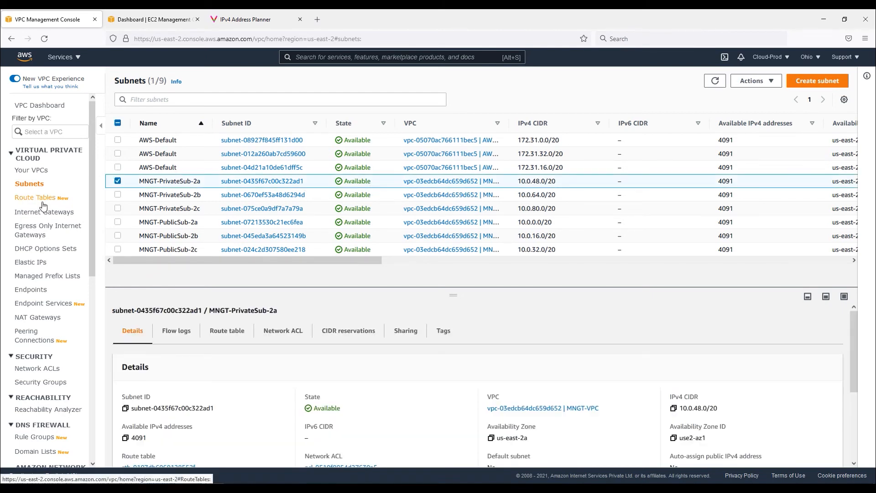
click(118, 181)
click(118, 194)
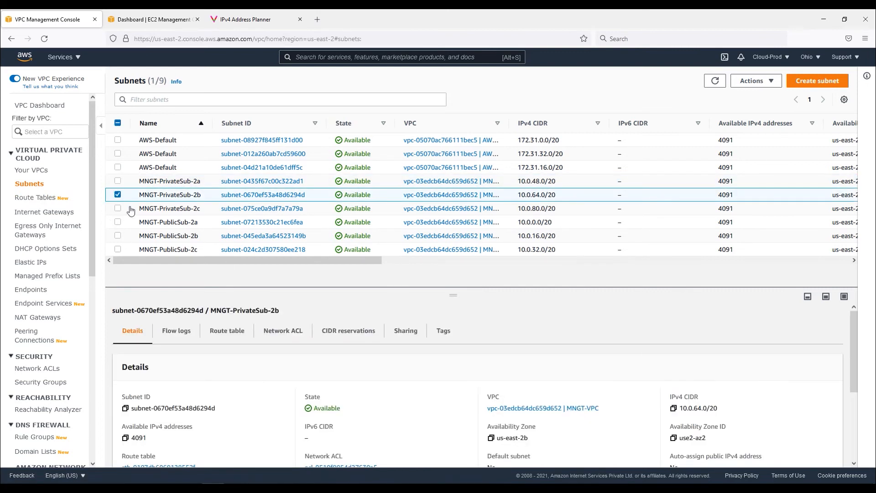
drag(454, 293, 454, 251)
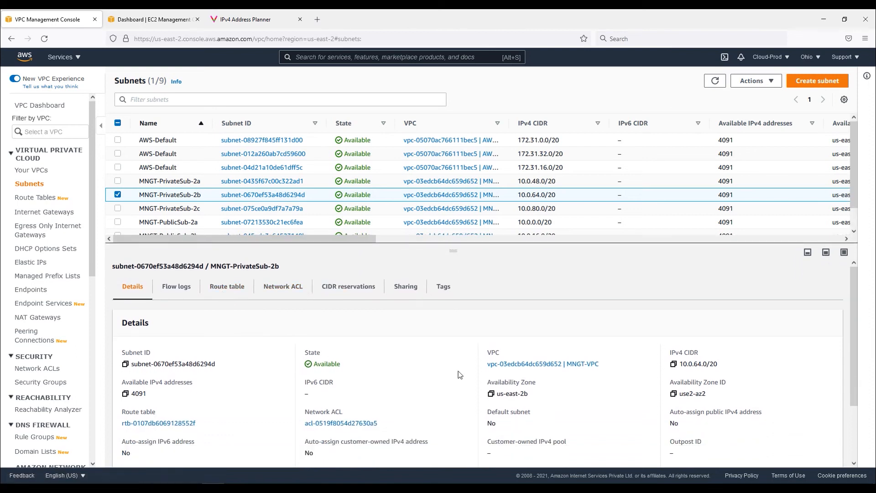
drag(202, 424, 123, 427)
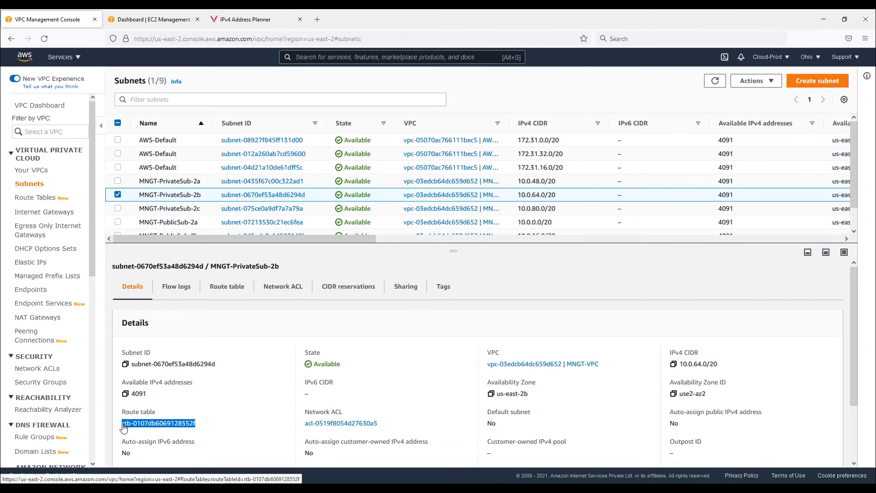
Open the route tables and rename the MNGT-VPC main route table as MNGT-Default-RT
click(35, 198)
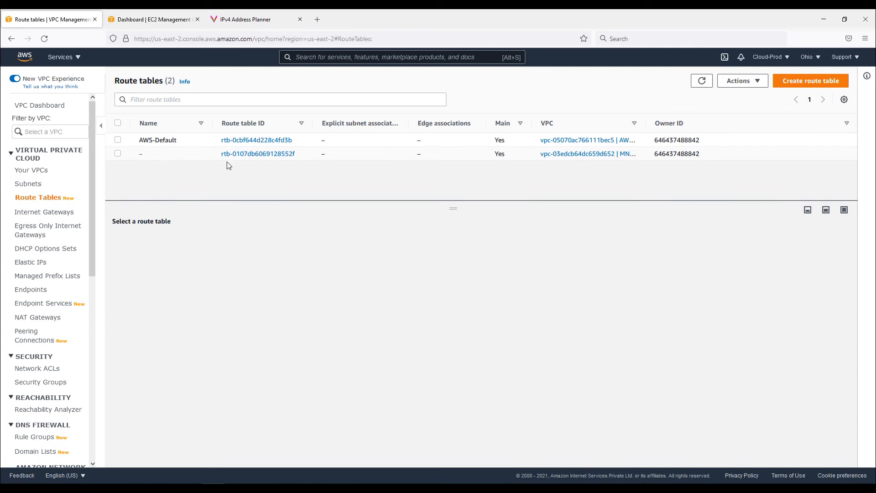
drag(296, 154, 221, 156)
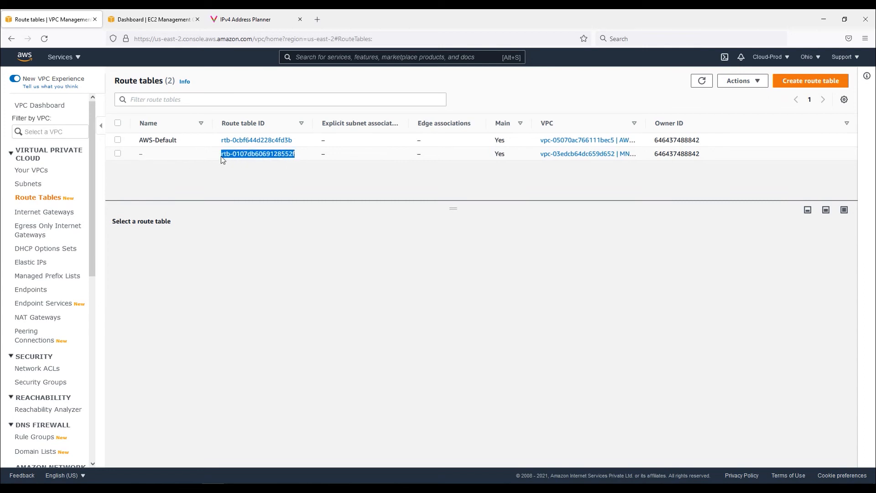
click(144, 154)
click(117, 153)
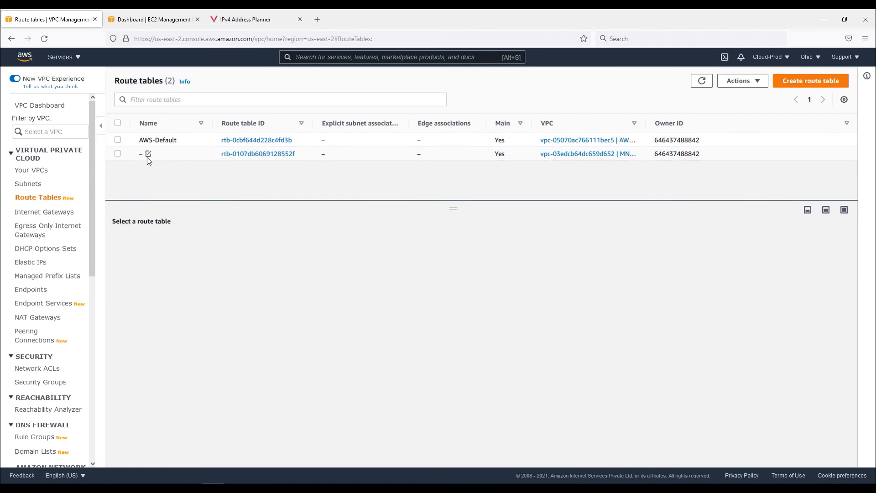
drag(295, 158, 166, 162)
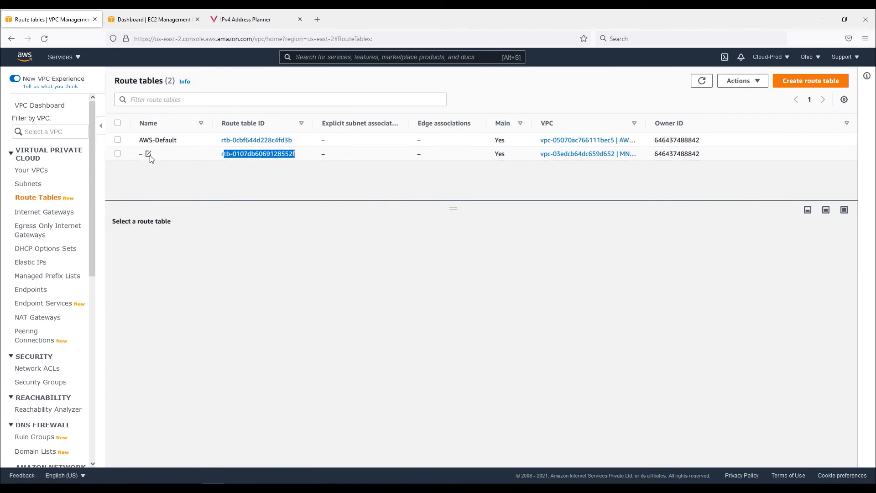
drag(645, 123, 704, 125)
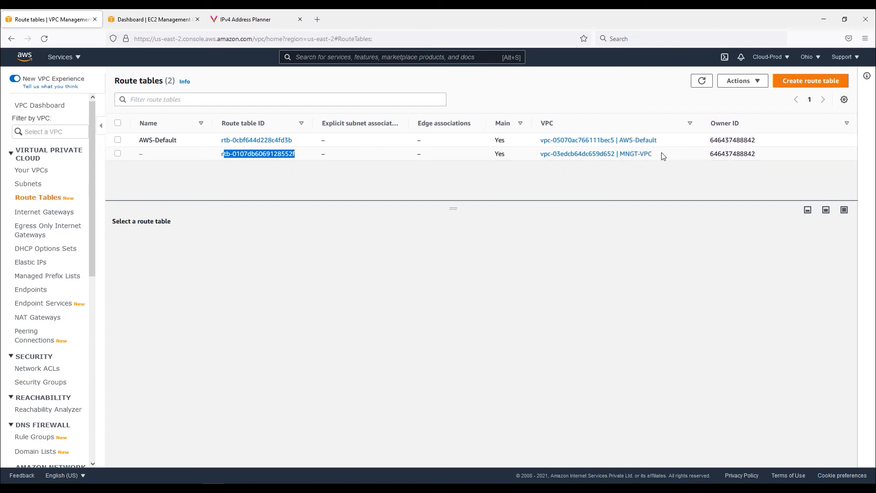
click(148, 155)
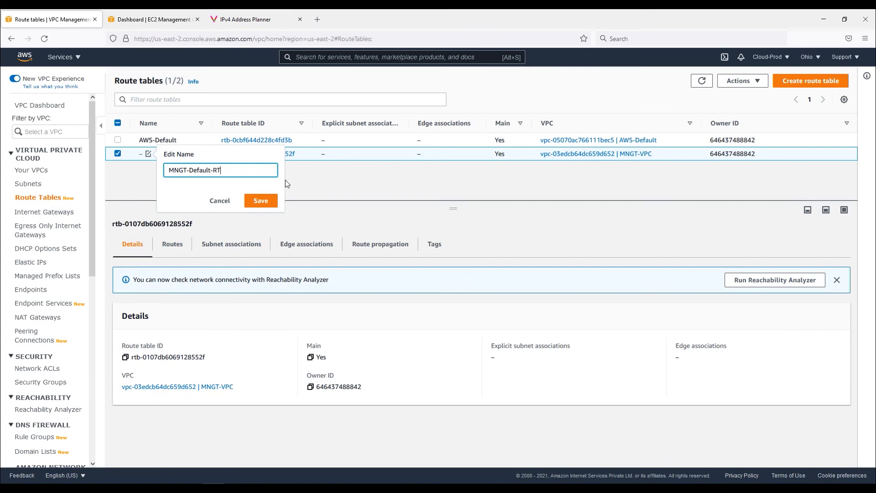
click(260, 200)
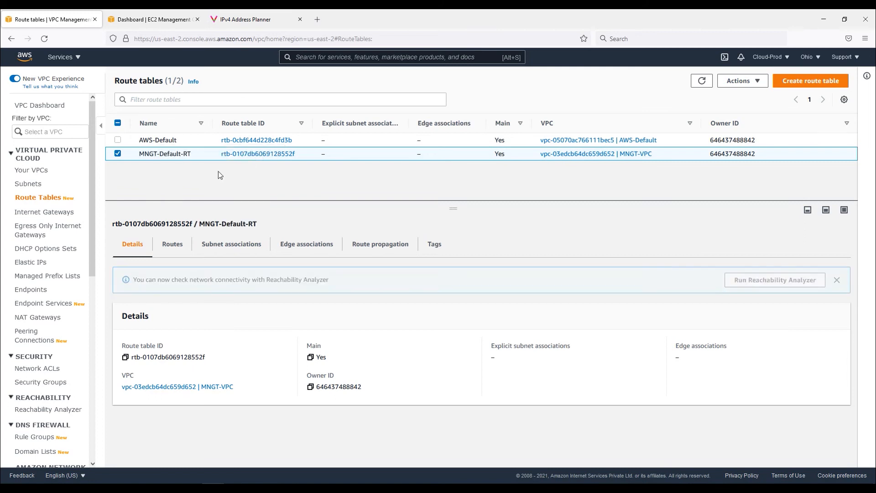
Examine the MNGT-Default-RT route table's routes and subnet associations
click(173, 250)
drag(123, 348, 643, 346)
click(232, 243)
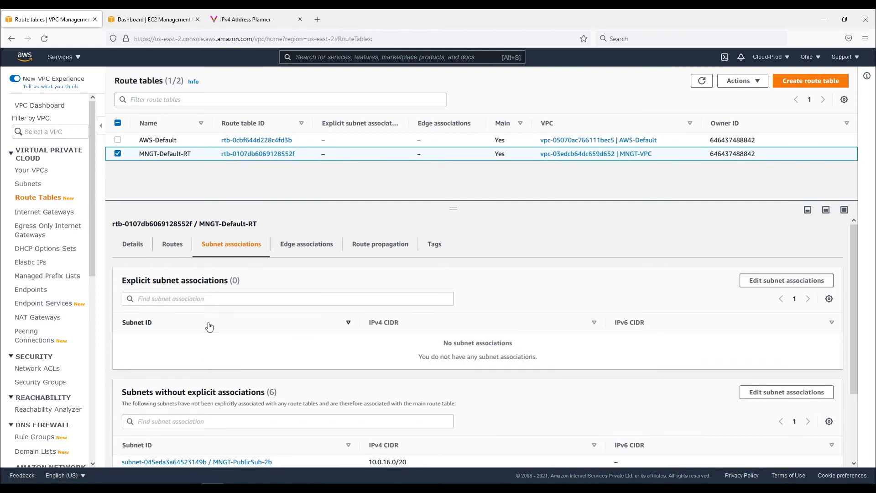
scroll(239, 357, down, 3)
scroll(299, 393, up, 3)
scroll(343, 339, down, 2)
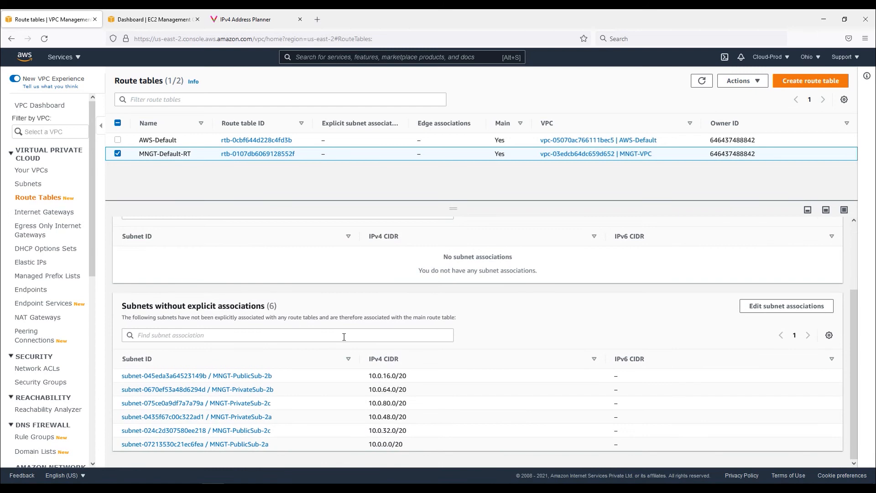
scroll(333, 359, up, 1)
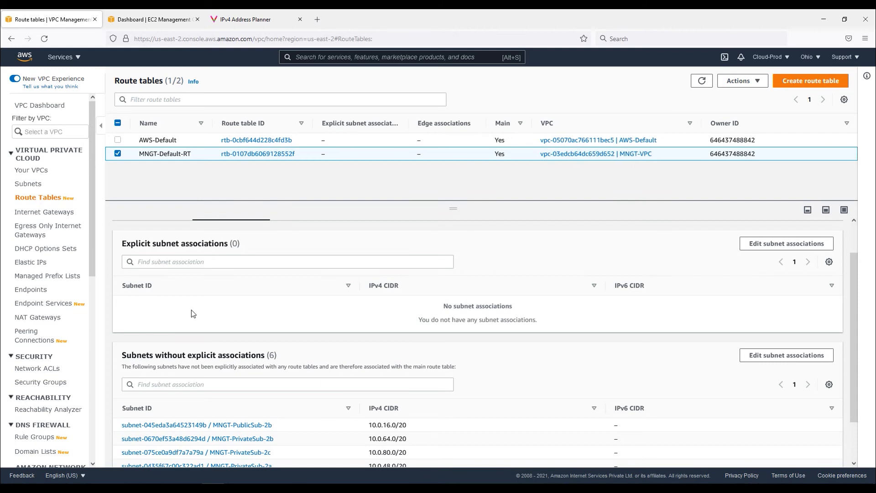
scroll(192, 314, down, 1)
scroll(192, 311, up, 2)
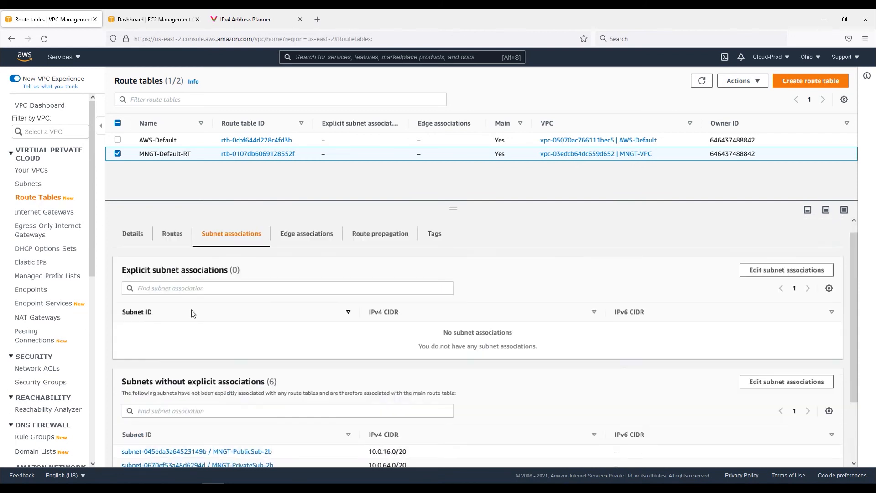
Check MNGT-PrivateSub-2b's route table and open its network ACL in a new tab
click(38, 185)
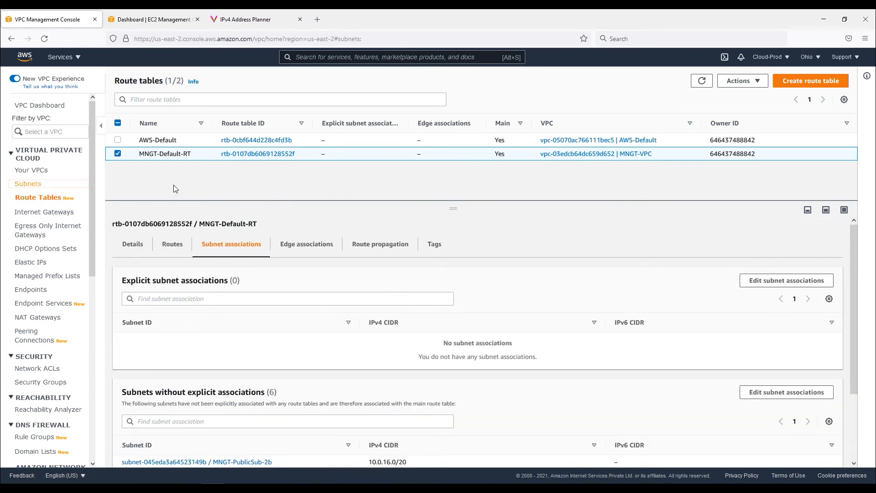
click(143, 194)
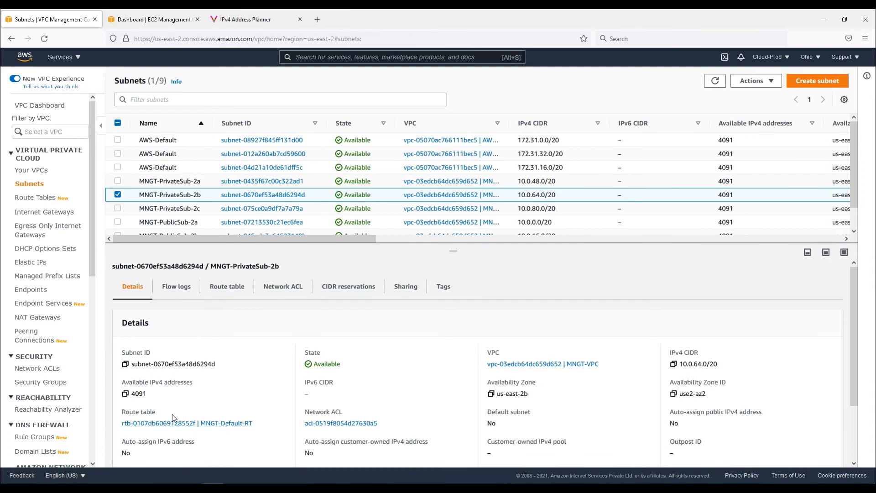
drag(265, 427, 185, 423)
drag(378, 423, 351, 427)
right_click(351, 428)
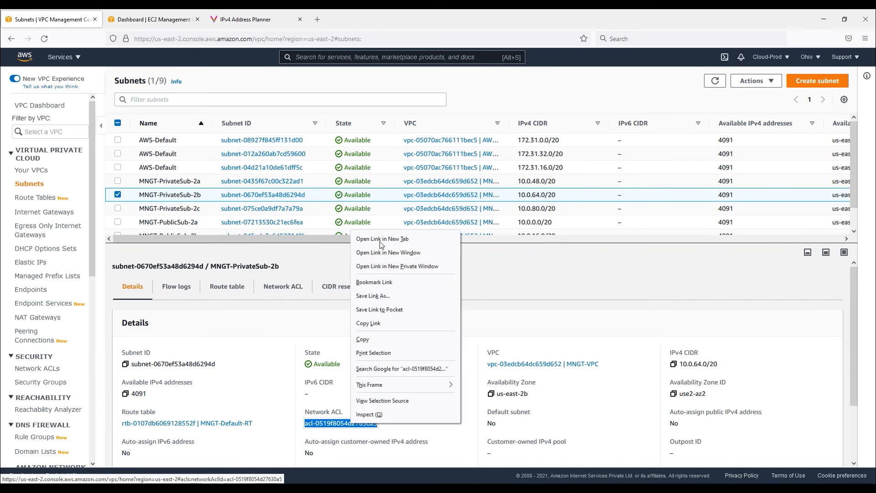
click(383, 245)
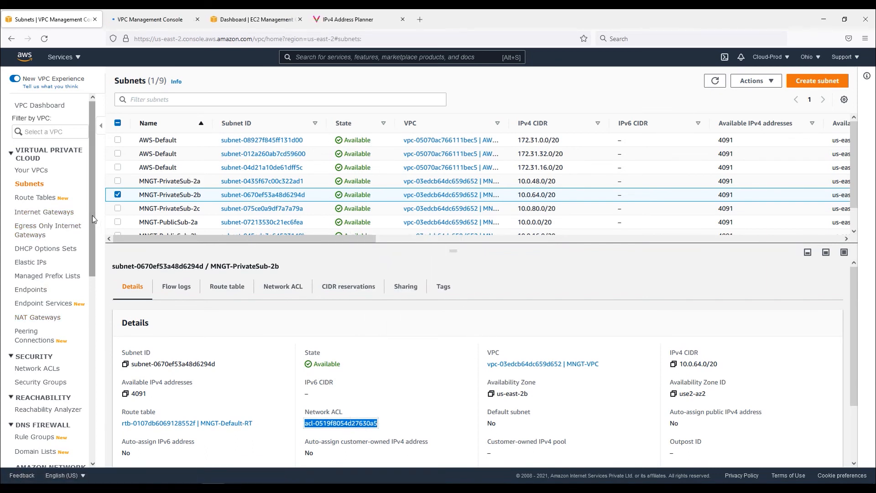
Rename the MNGT-VPC default network ACL as MNGT-Default-NACL
scroll(92, 228, down, 3)
scroll(87, 219, up, 3)
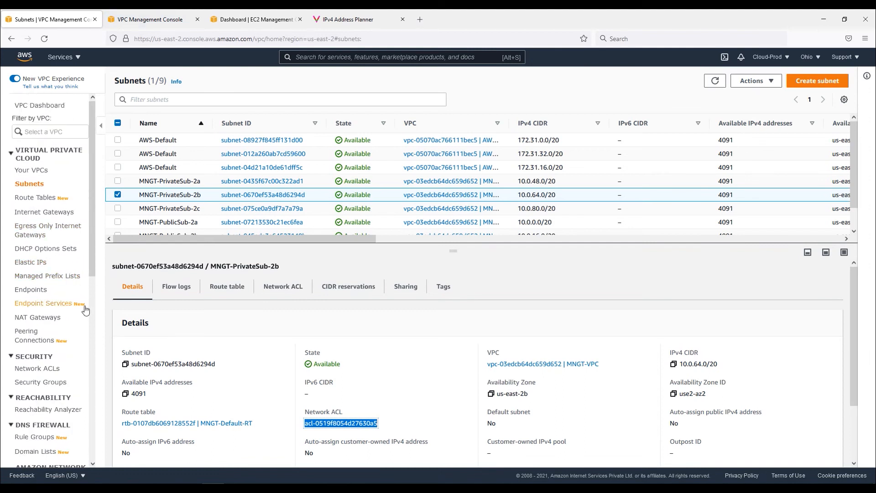
click(35, 372)
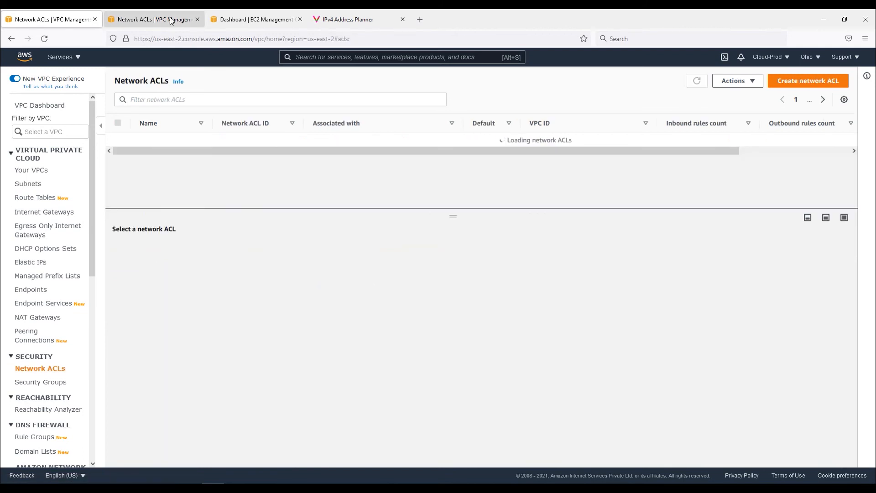
click(172, 20)
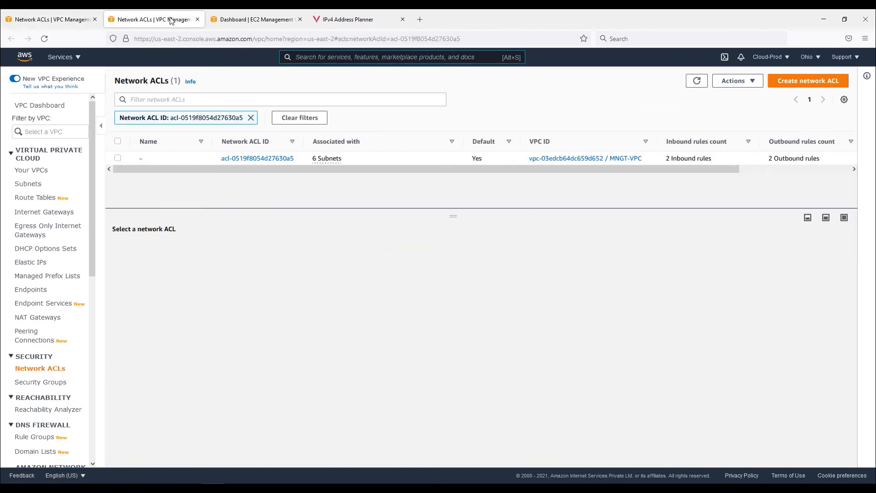
click(148, 158)
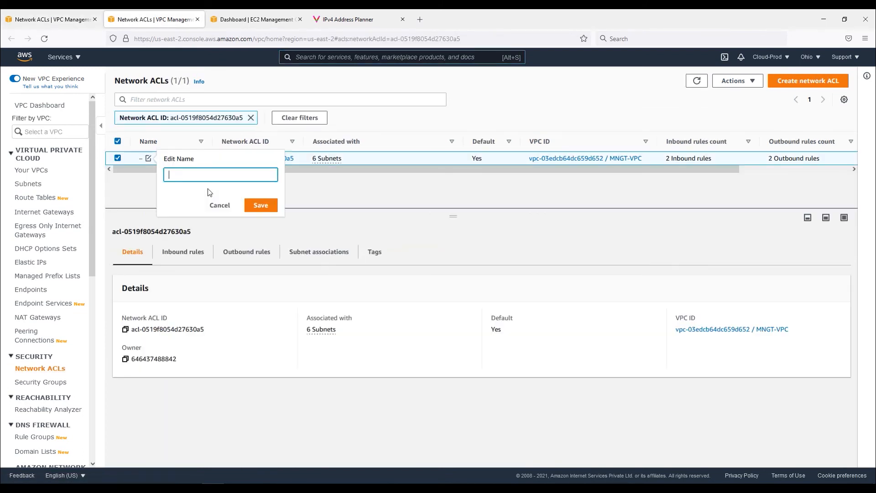
text(MNGT-Default-NACL)
click(260, 205)
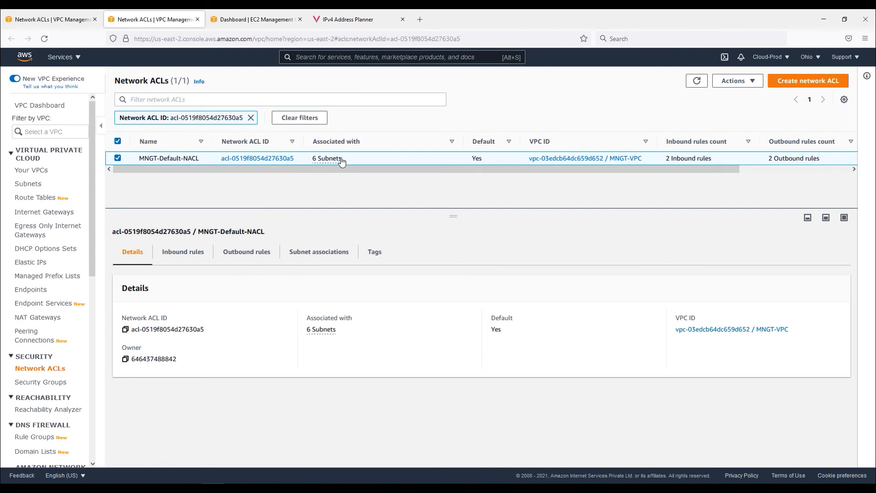
Review the network ACL's subnet associations and the subnet list sorted by name
drag(326, 165, 311, 160)
click(319, 256)
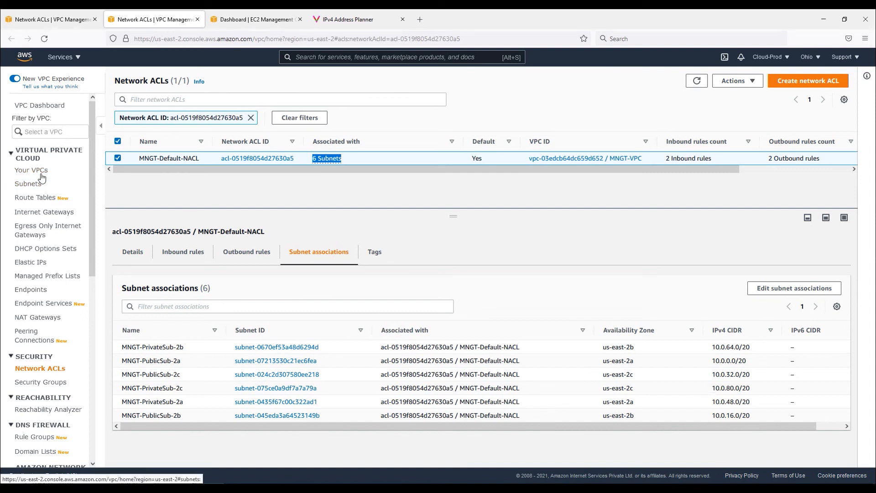
click(29, 184)
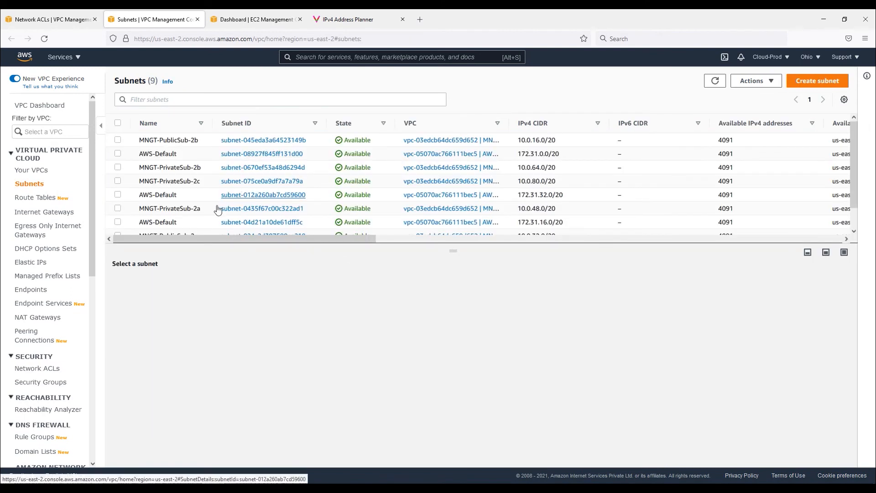
drag(464, 253, 464, 323)
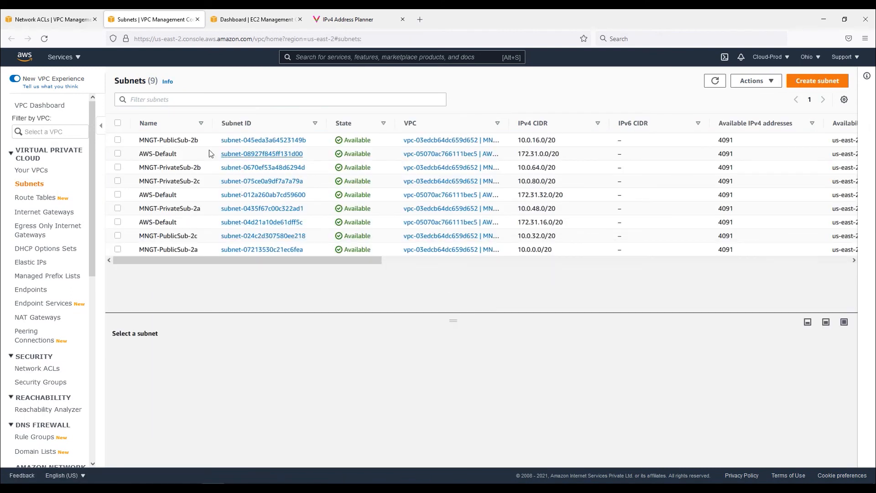
click(183, 131)
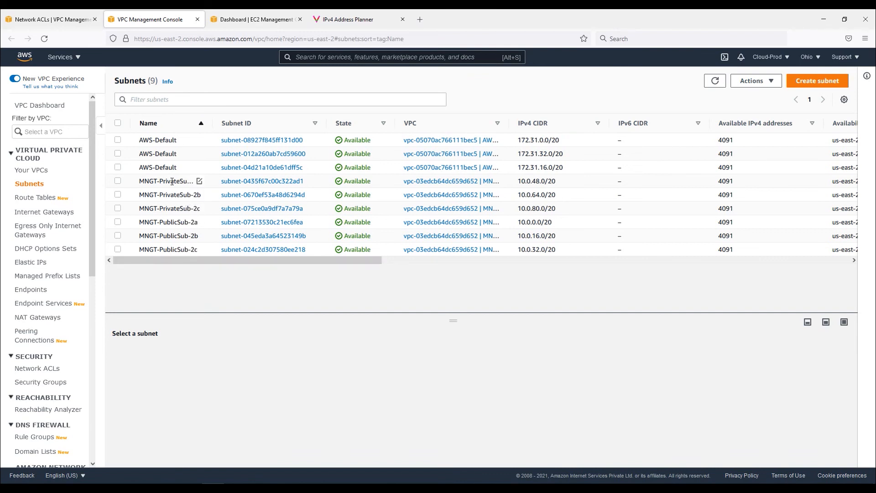
click(151, 181)
Start launching an EC2 instance with the default AMI and t2.micro type, on the MNGT-VPC network
click(246, 21)
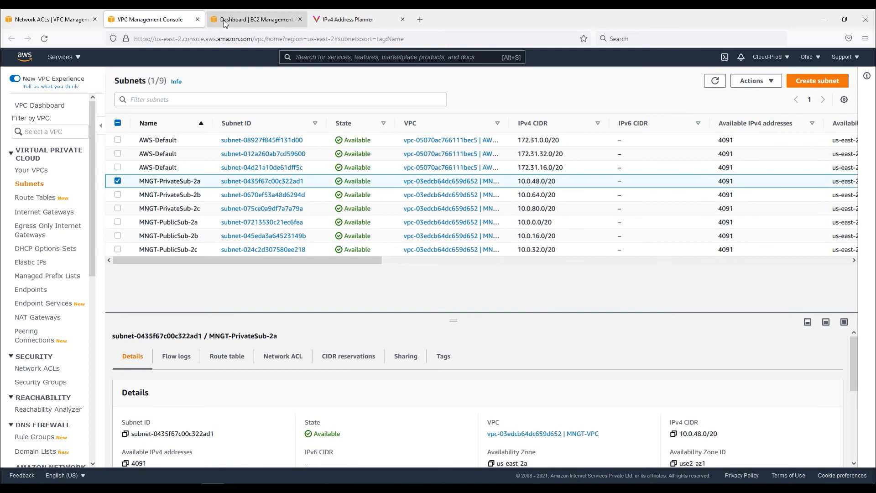
click(191, 325)
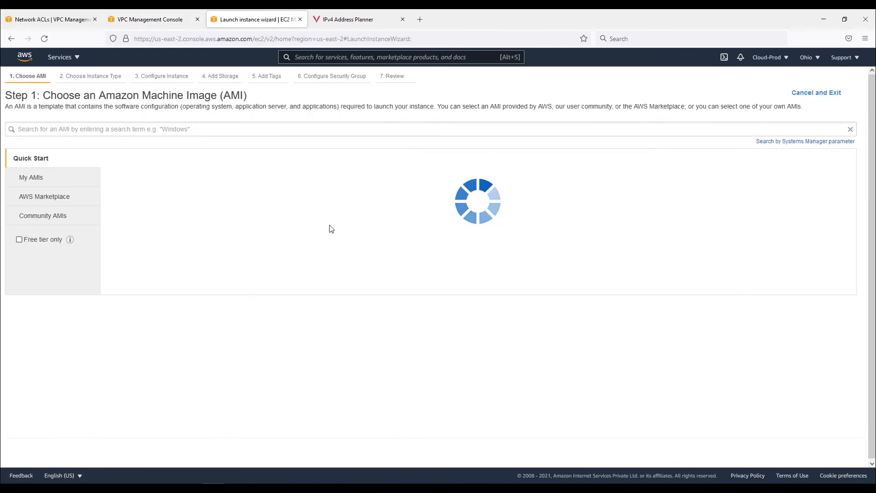
click(820, 179)
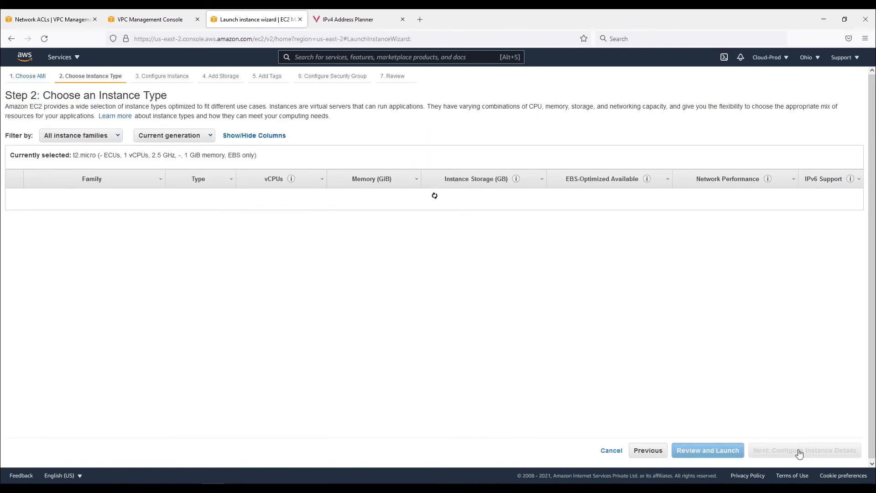
click(800, 452)
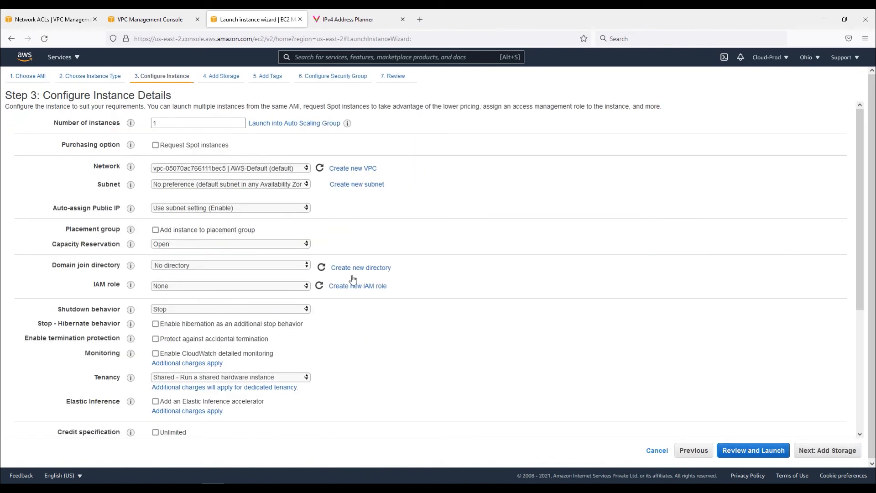
click(278, 171)
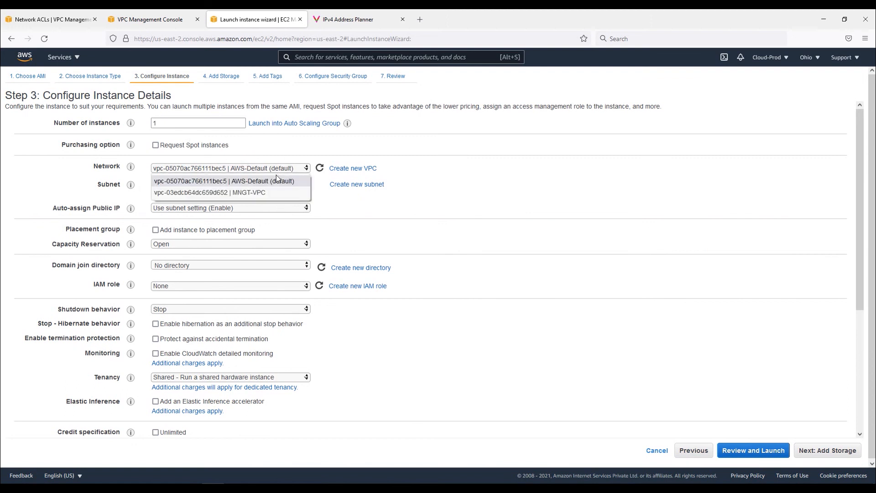
click(259, 192)
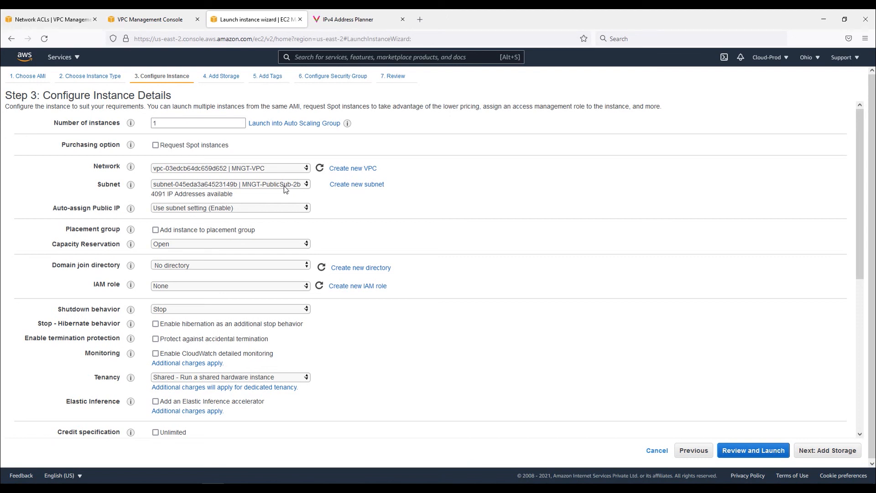
Try subnet MNGT-PrivateSub-2a for the instance and review the auto-assign public IP options
click(284, 185)
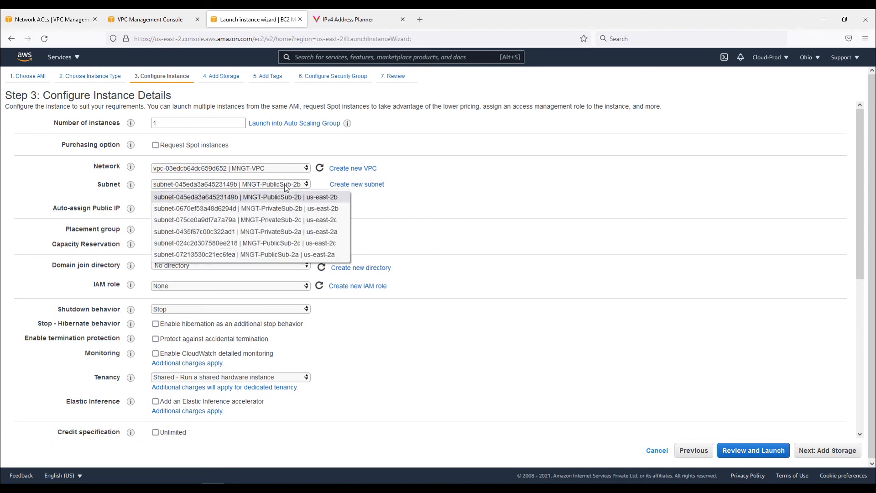
click(317, 236)
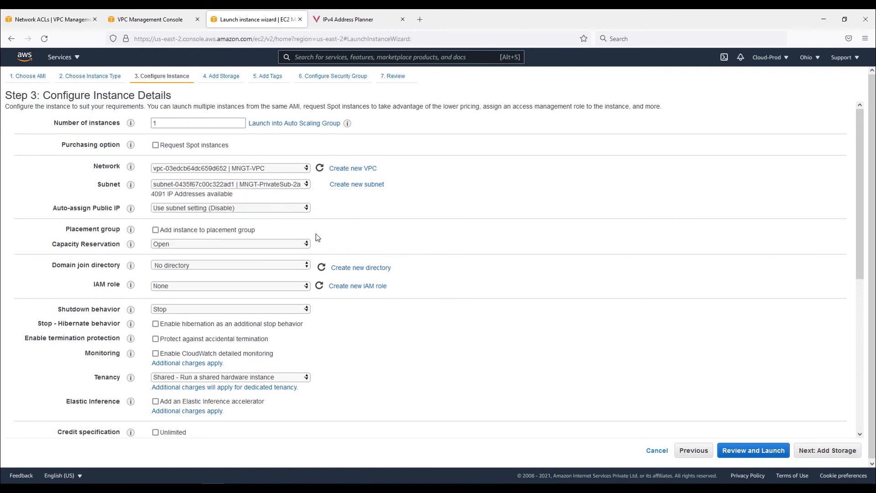
click(227, 209)
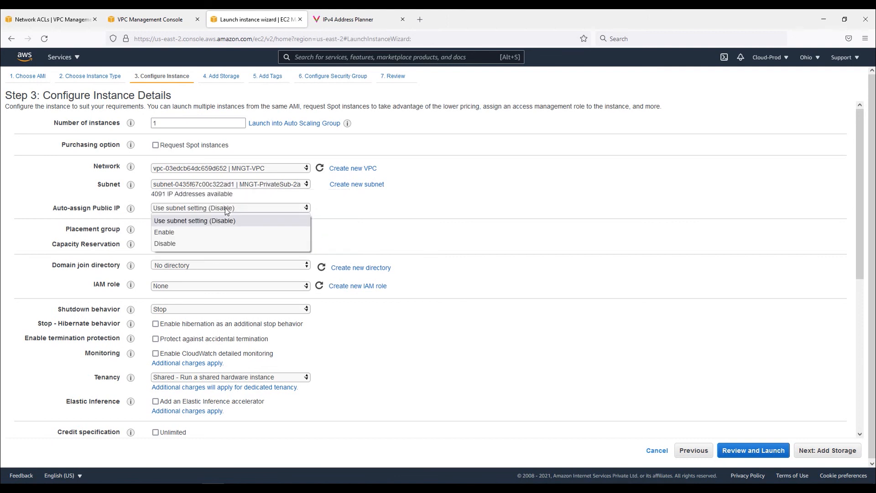
click(343, 218)
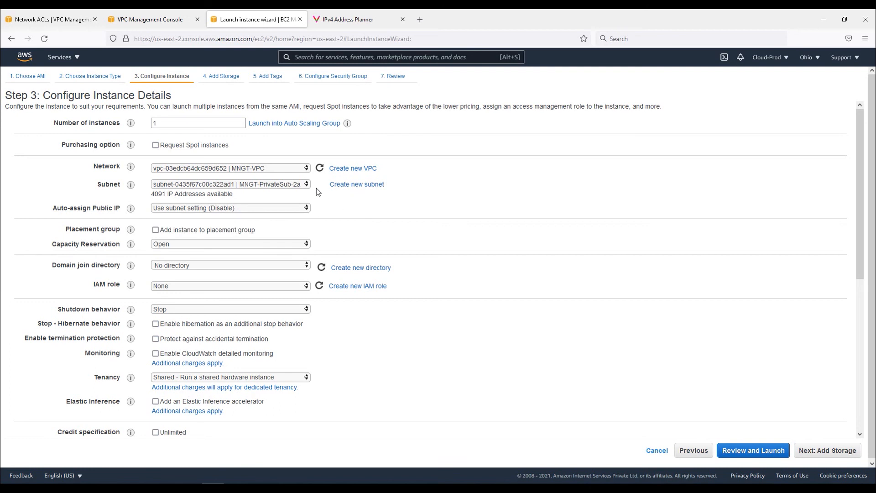
Set the instance's subnet to MNGT-PublicSub-2b
click(303, 184)
click(300, 197)
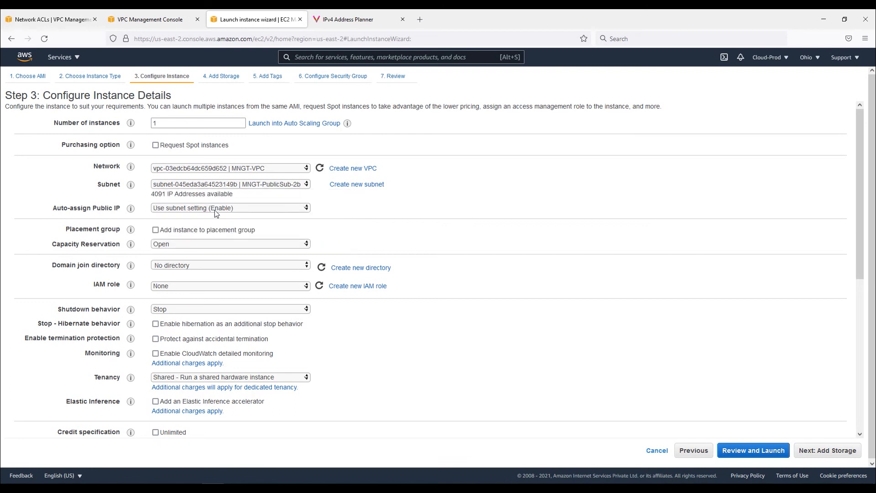
Change the instance's subnet to MNGT-PrivateSub-2a
click(305, 184)
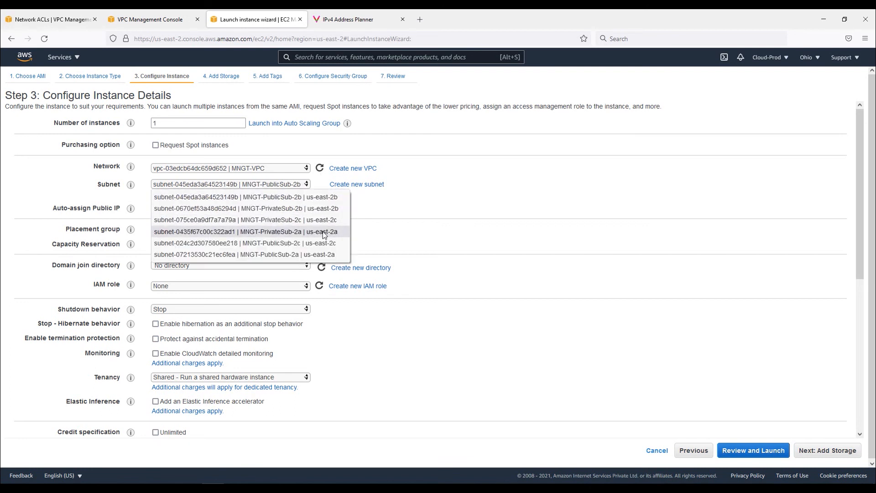
click(323, 233)
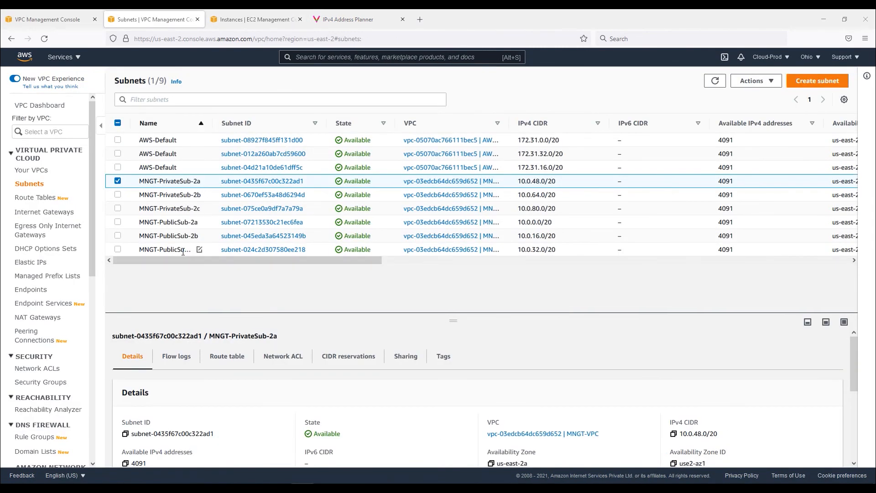
Review the subnet list's columns, including route table, network ACL and auto-assign public IPv4 settings
drag(291, 260, 339, 261)
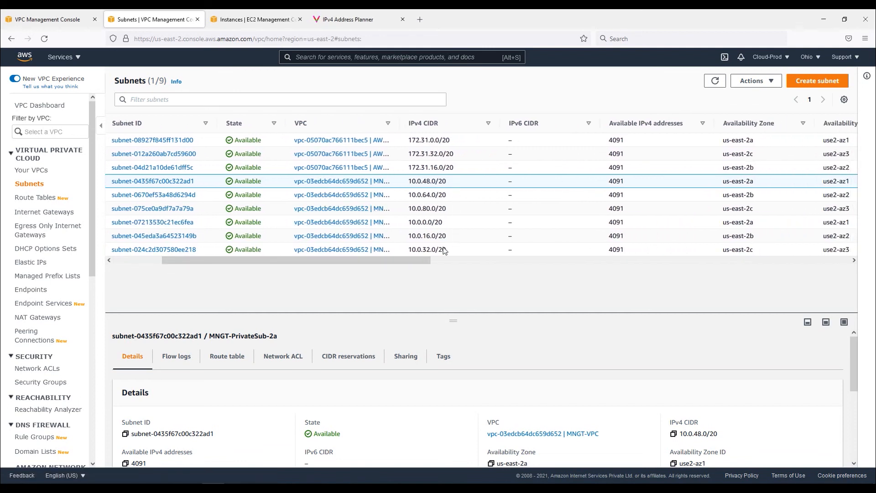
drag(384, 261, 439, 263)
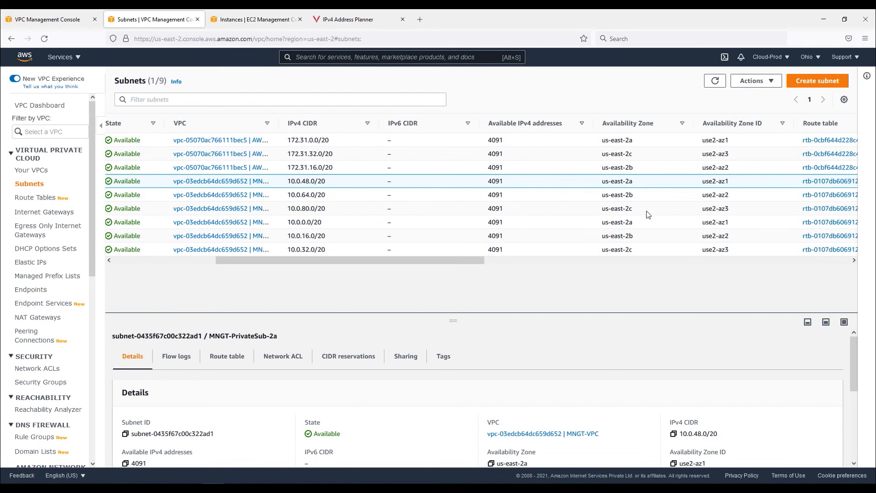
drag(453, 263, 625, 266)
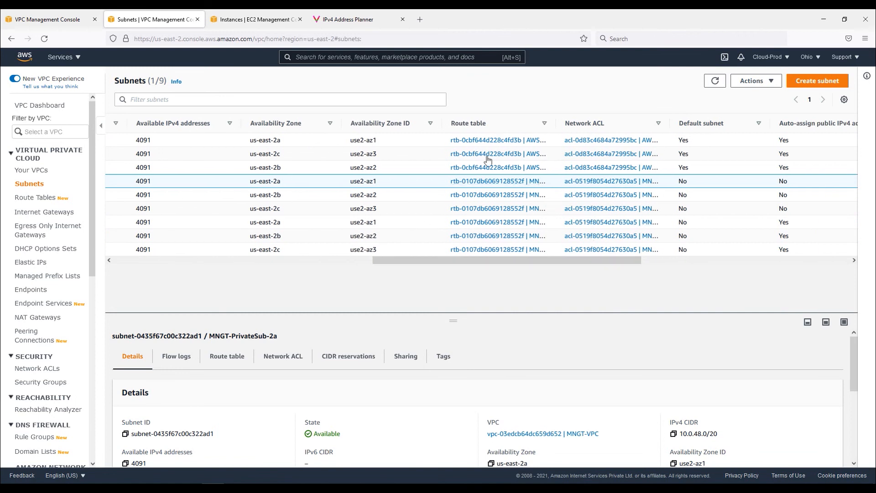
drag(609, 260, 658, 268)
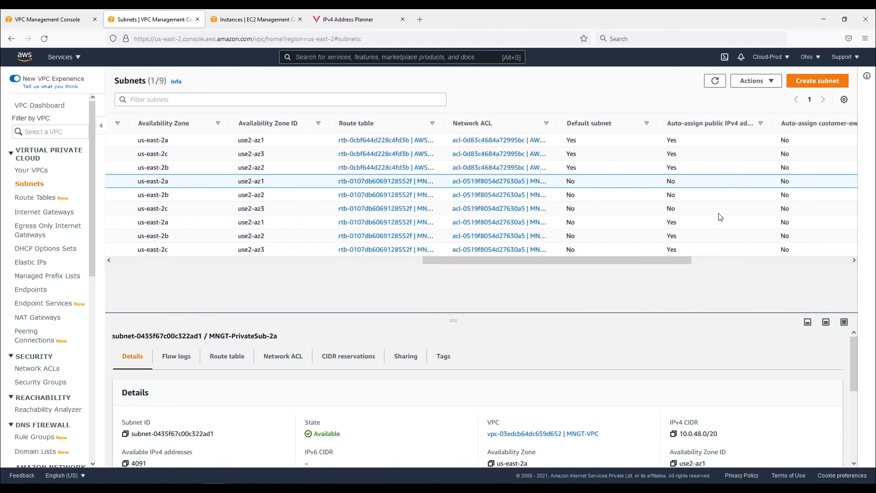
drag(686, 226, 680, 252)
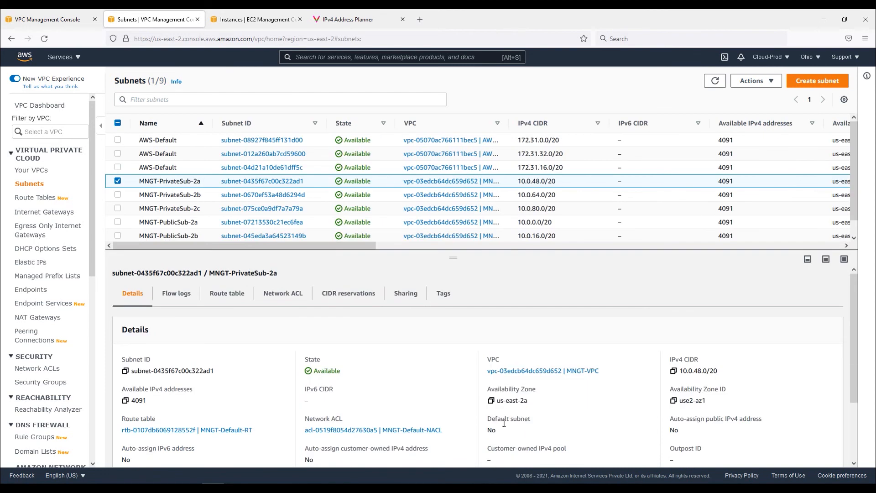
scroll(618, 427, down, 3)
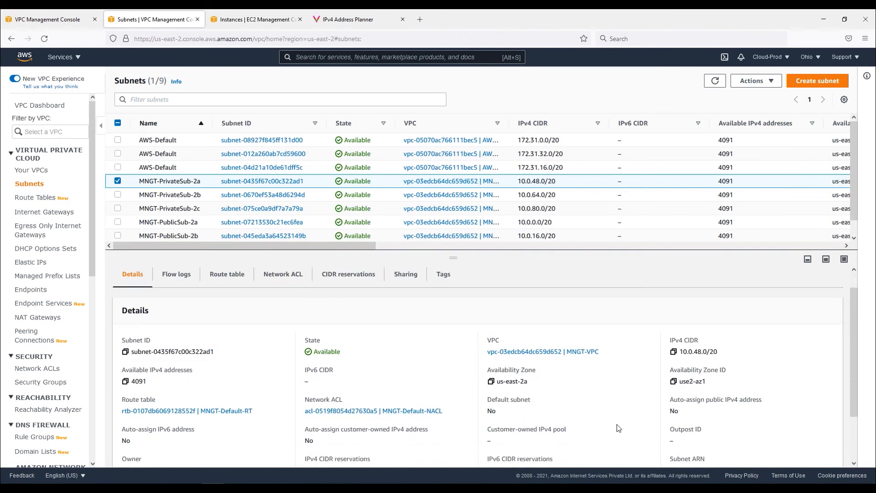
scroll(621, 431, up, 3)
Inspect MNGT-PrivateSub-2a's flow logs, route table and network ACL inbound and outbound rules
click(179, 298)
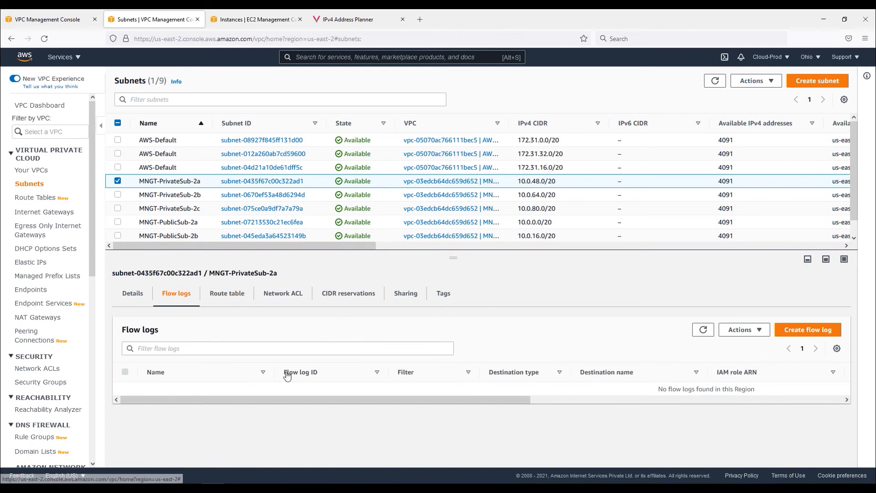
click(228, 302)
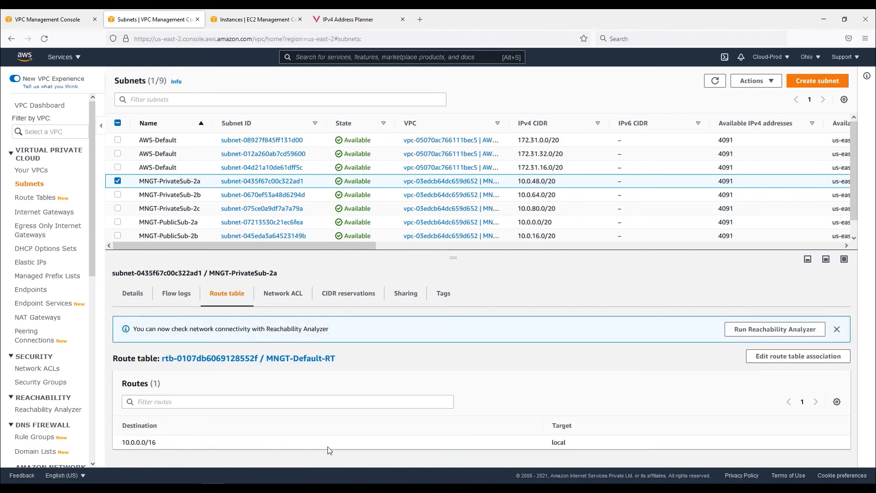
click(302, 301)
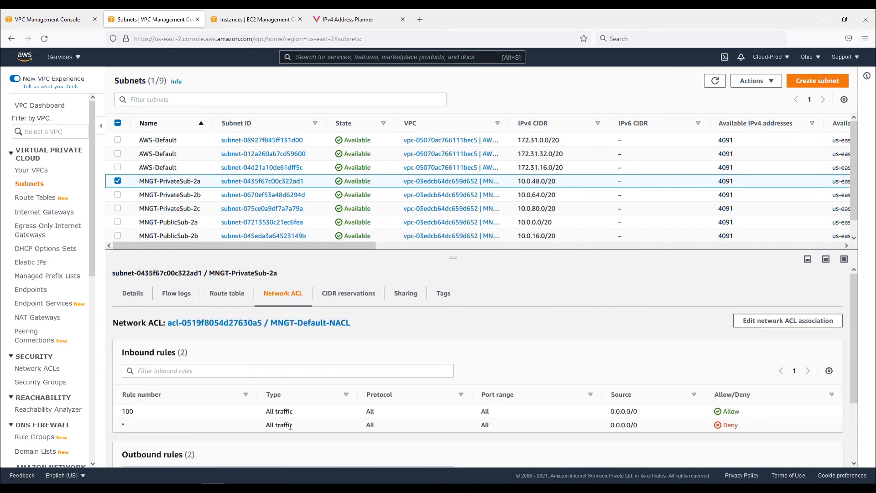
drag(125, 413, 759, 413)
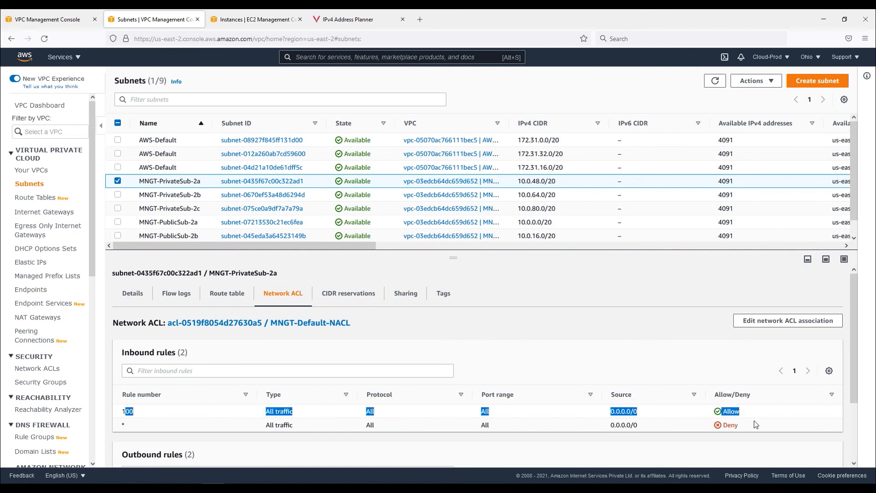
scroll(348, 442, down, 3)
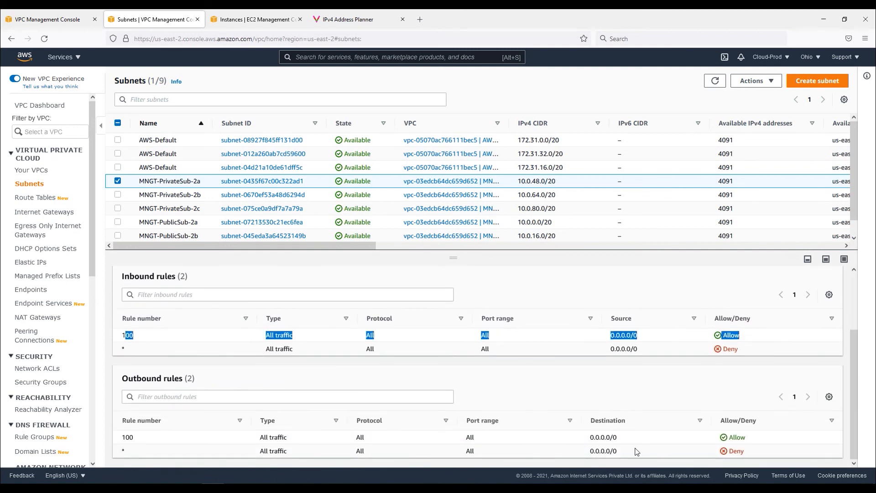
scroll(516, 451, up, 2)
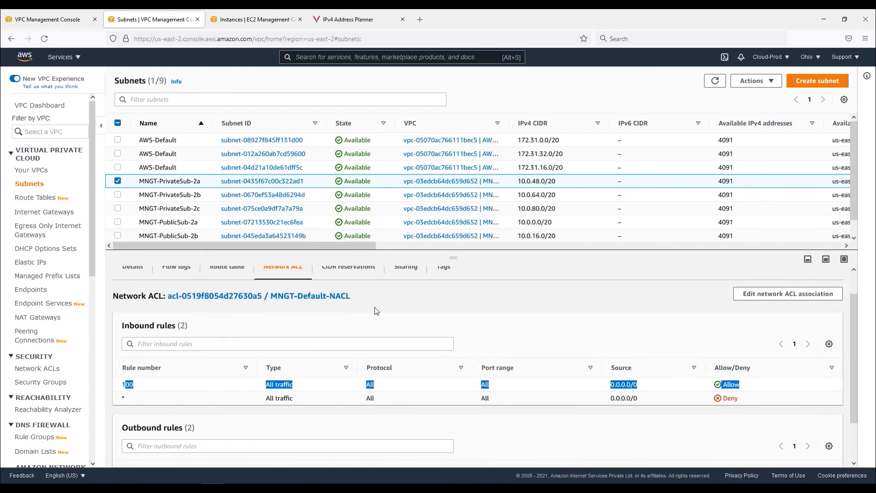
scroll(373, 300, up, 1)
Review the MNGT-Default-RT route table's subnet associations and routes
click(35, 197)
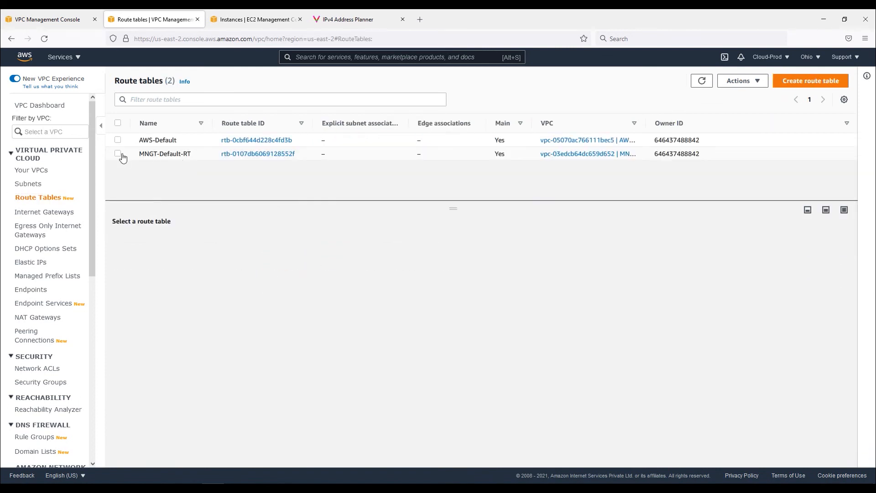
click(172, 158)
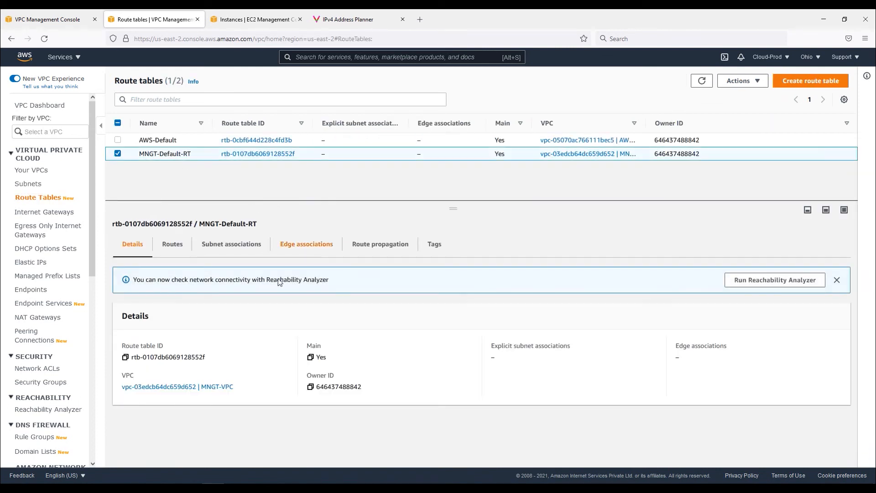
click(232, 243)
scroll(196, 407, down, 3)
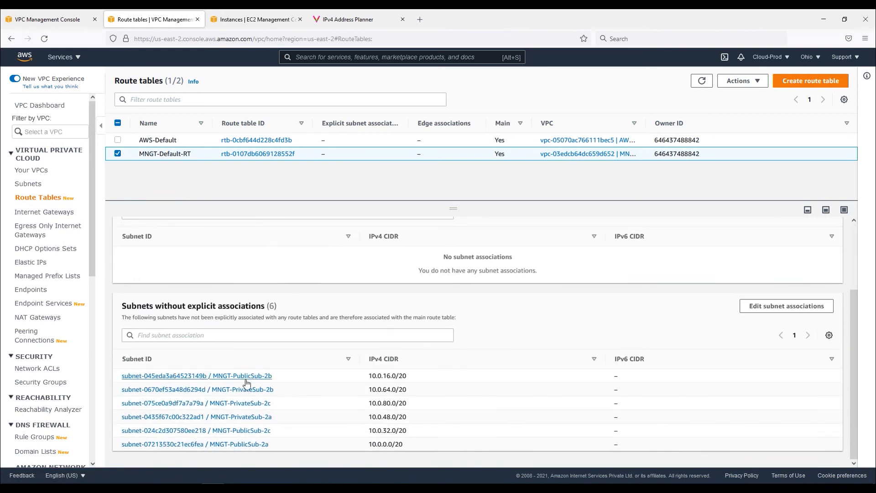
scroll(203, 402, up, 3)
click(172, 243)
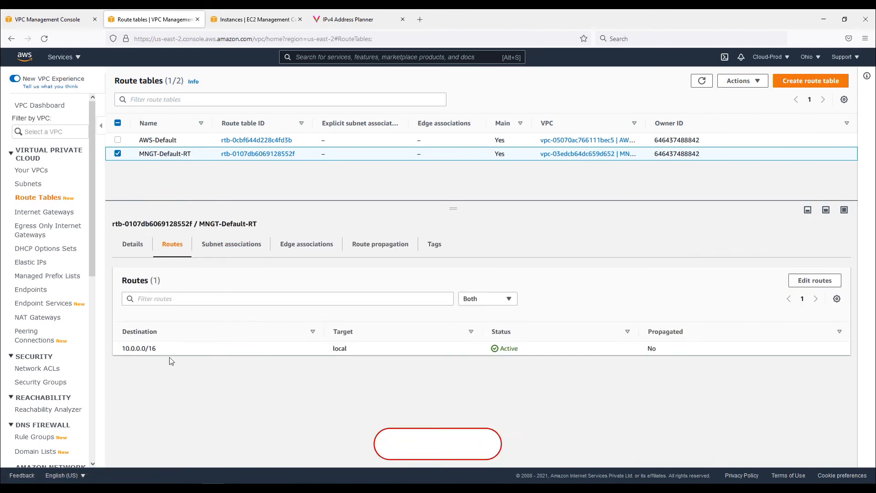
drag(120, 348, 669, 350)
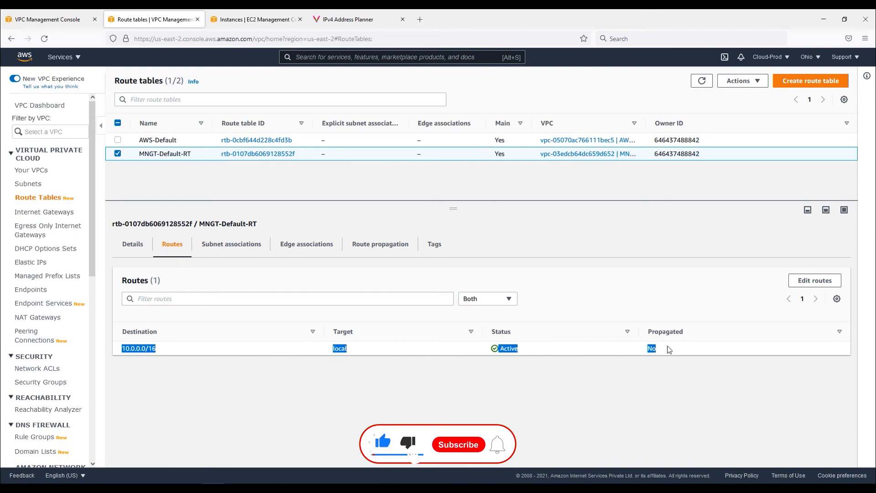
click(523, 385)
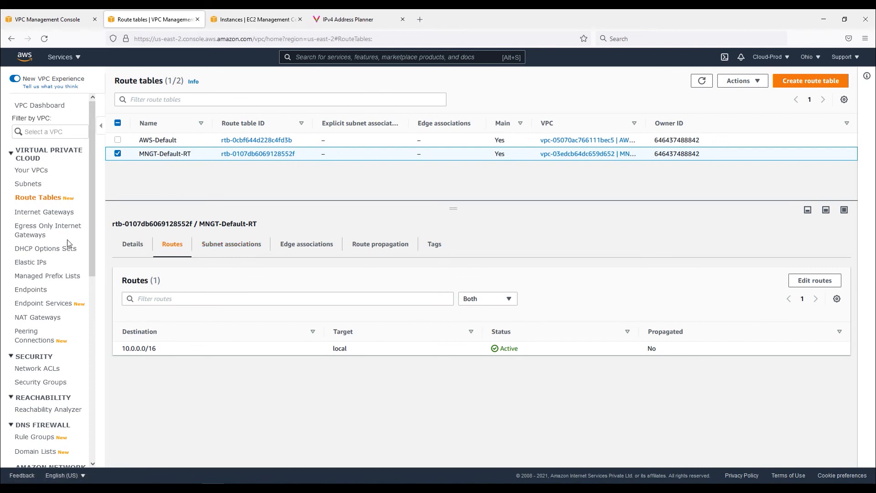
Browse the internet gateways list and the security groups list
click(44, 213)
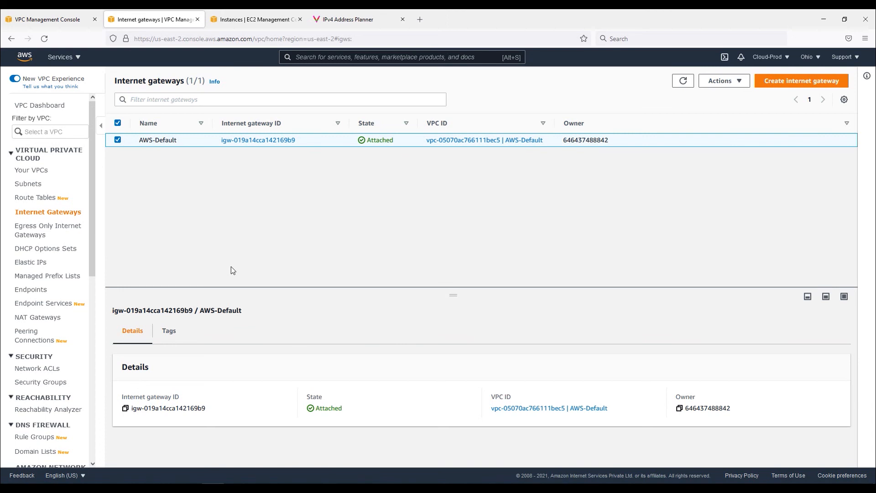
click(53, 382)
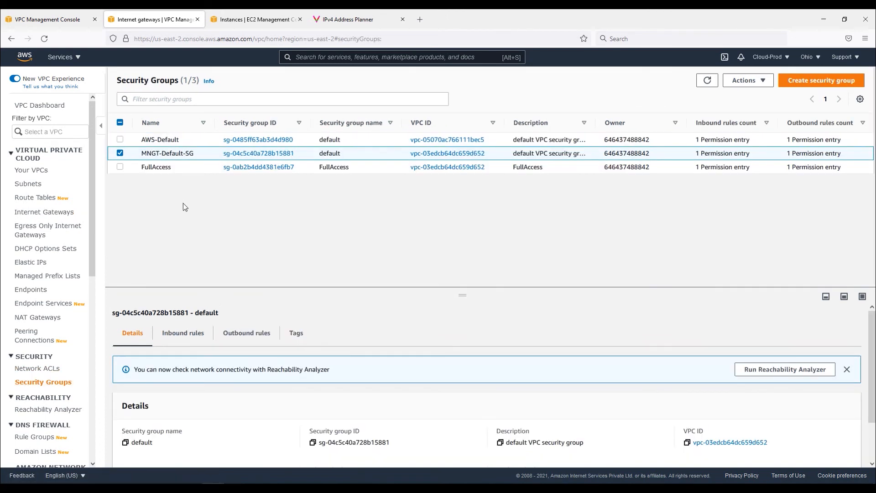